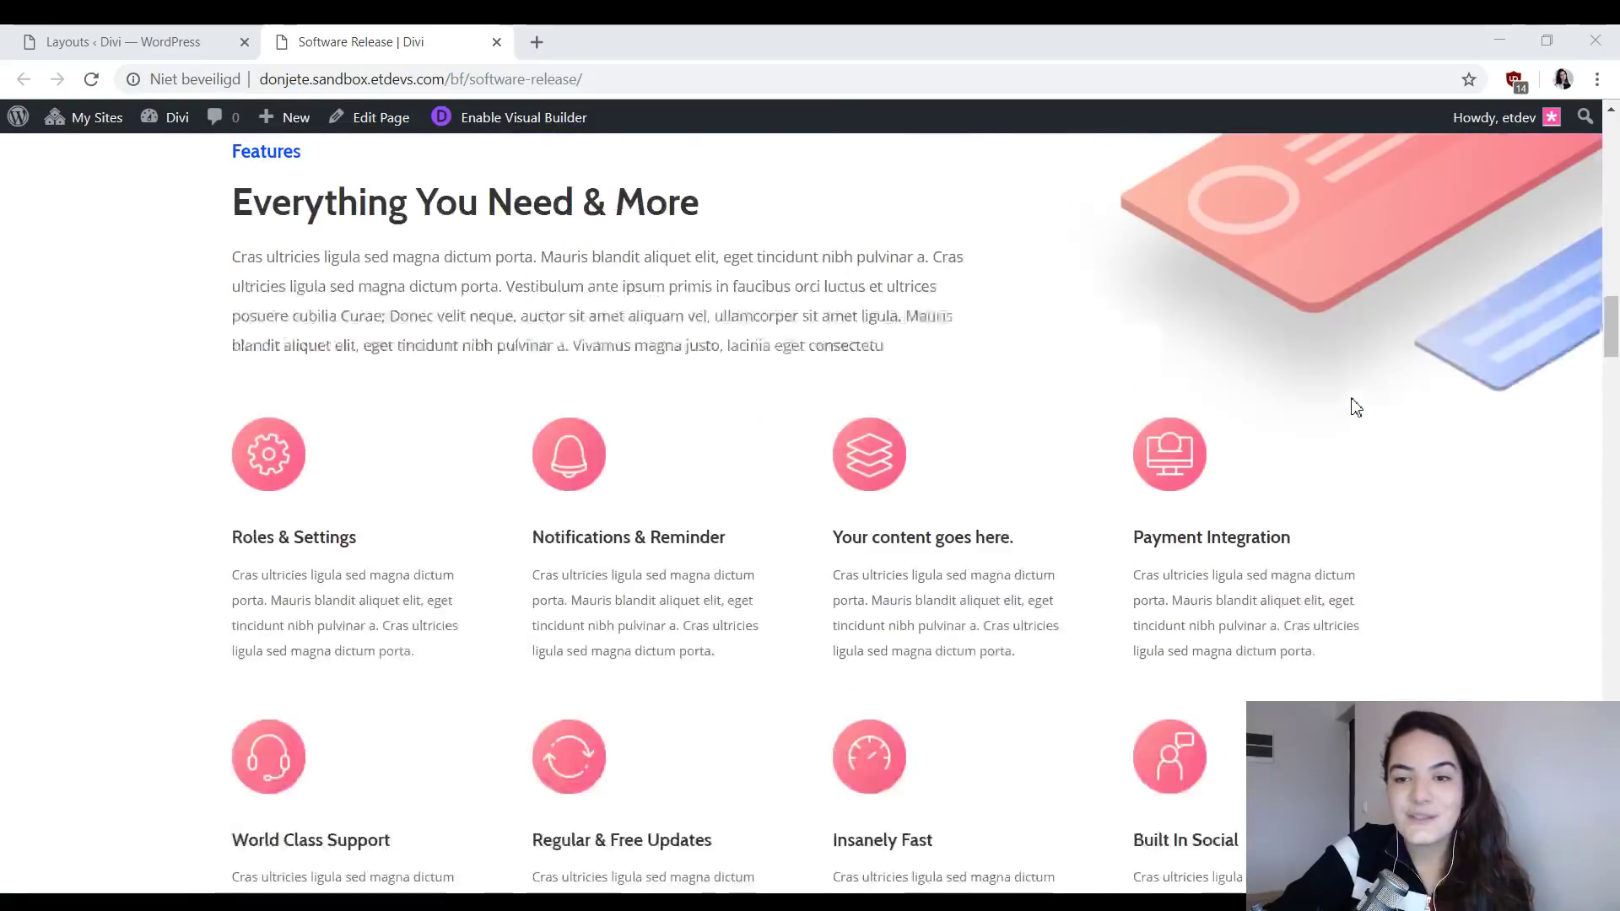
- Preview the finished landing page's hero section, opening and closing the popup video from both the play icon and its caption
scroll(1356, 408, "up", 1)
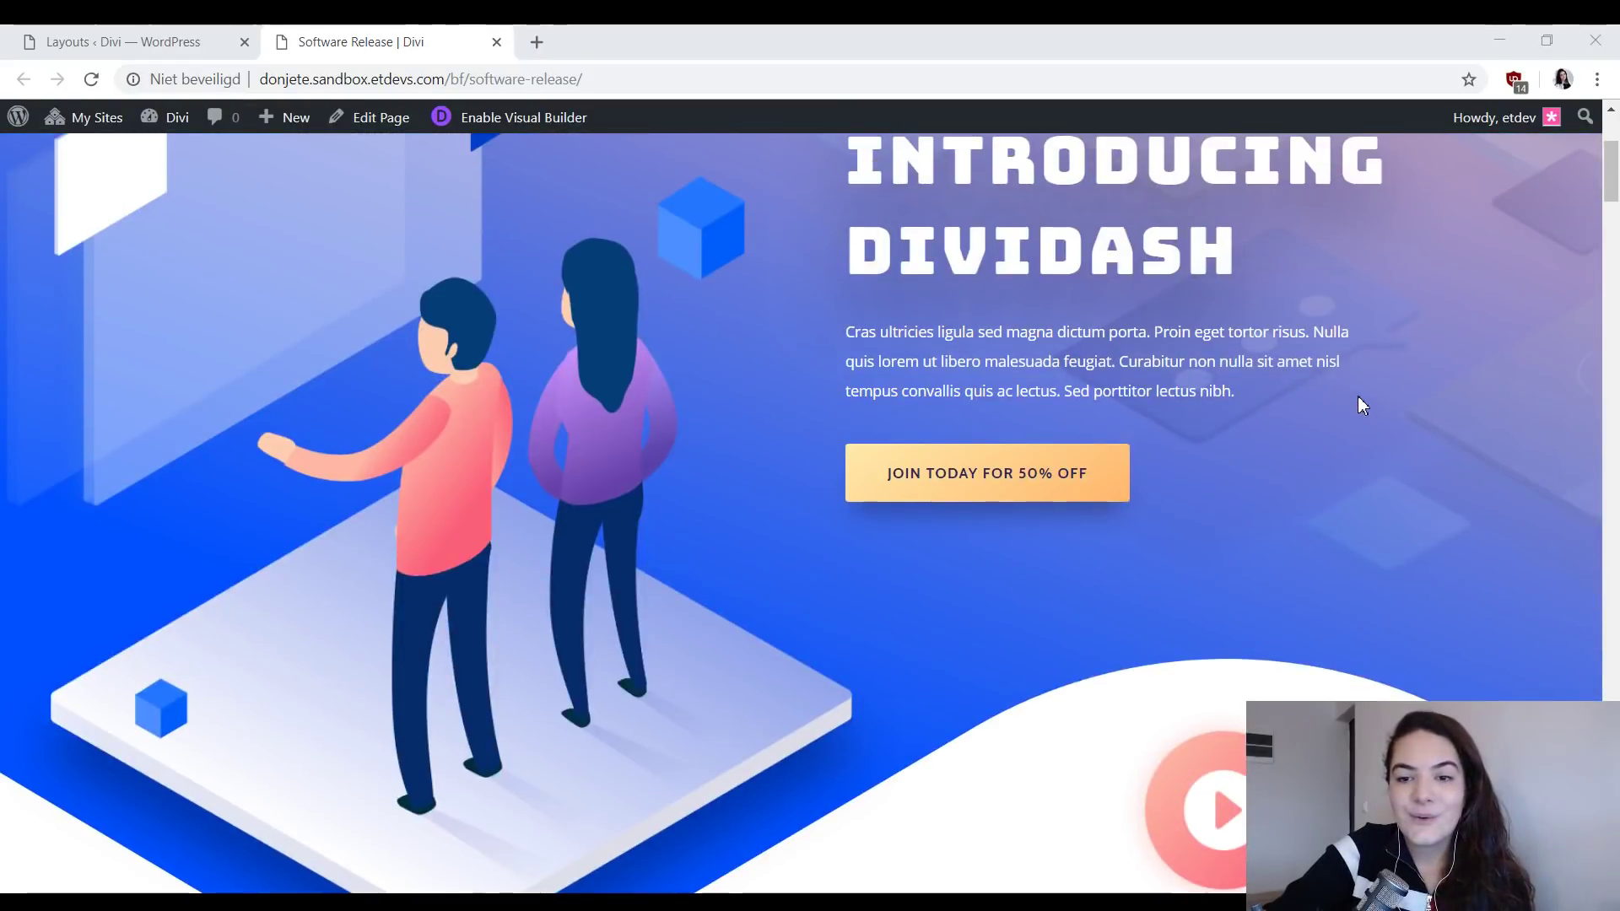
scroll(1360, 388, "up", 4)
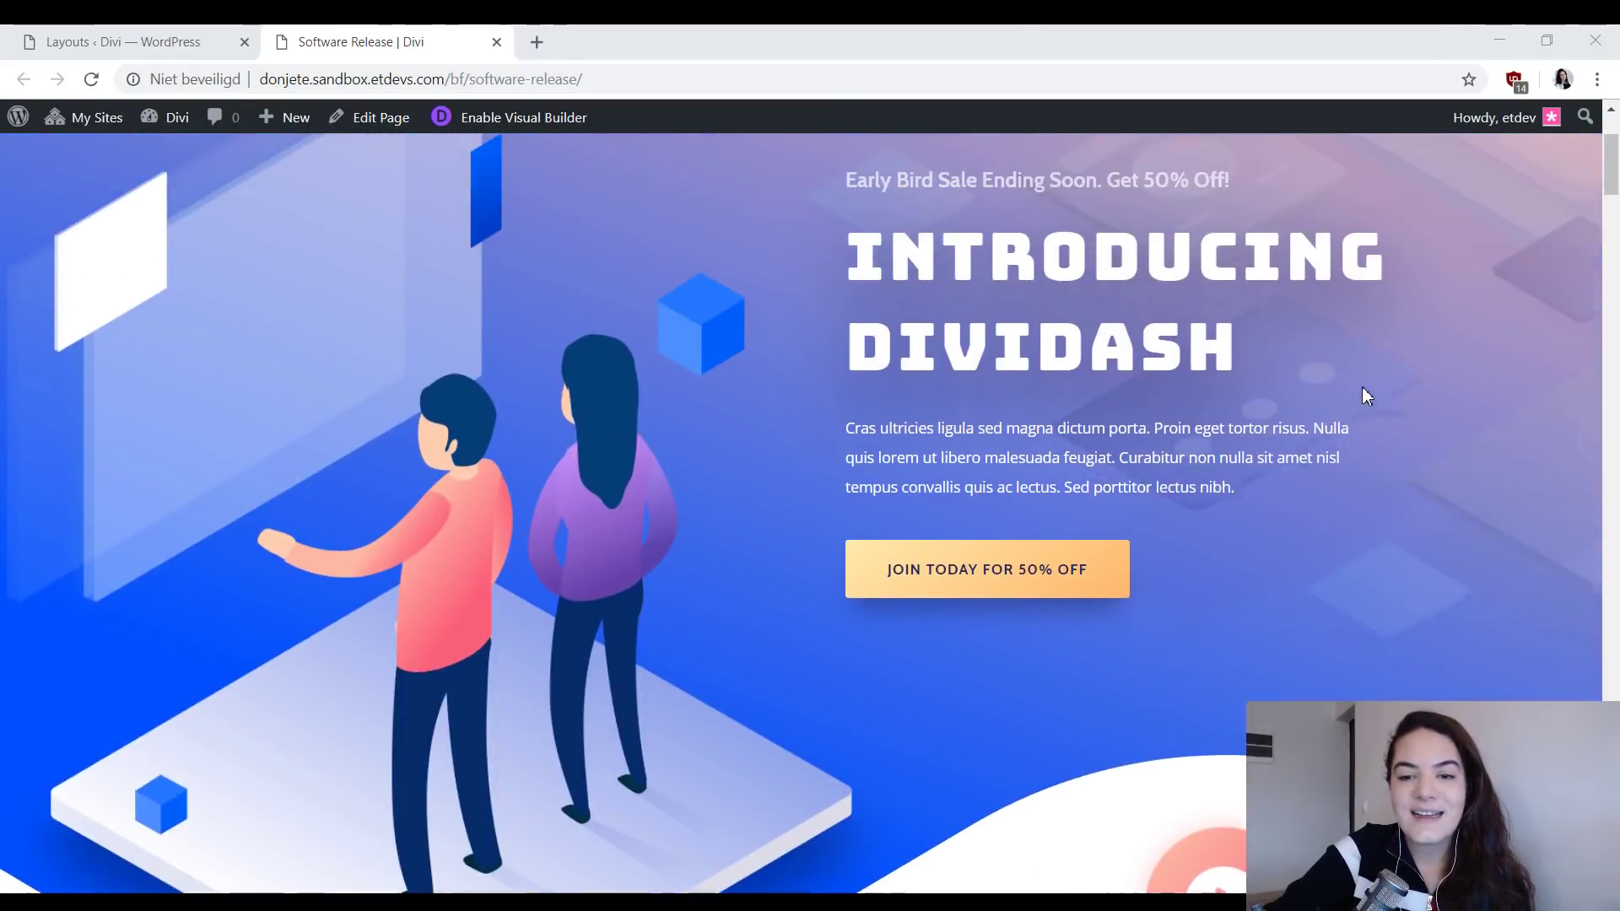
scroll(1071, 397, "down", 6)
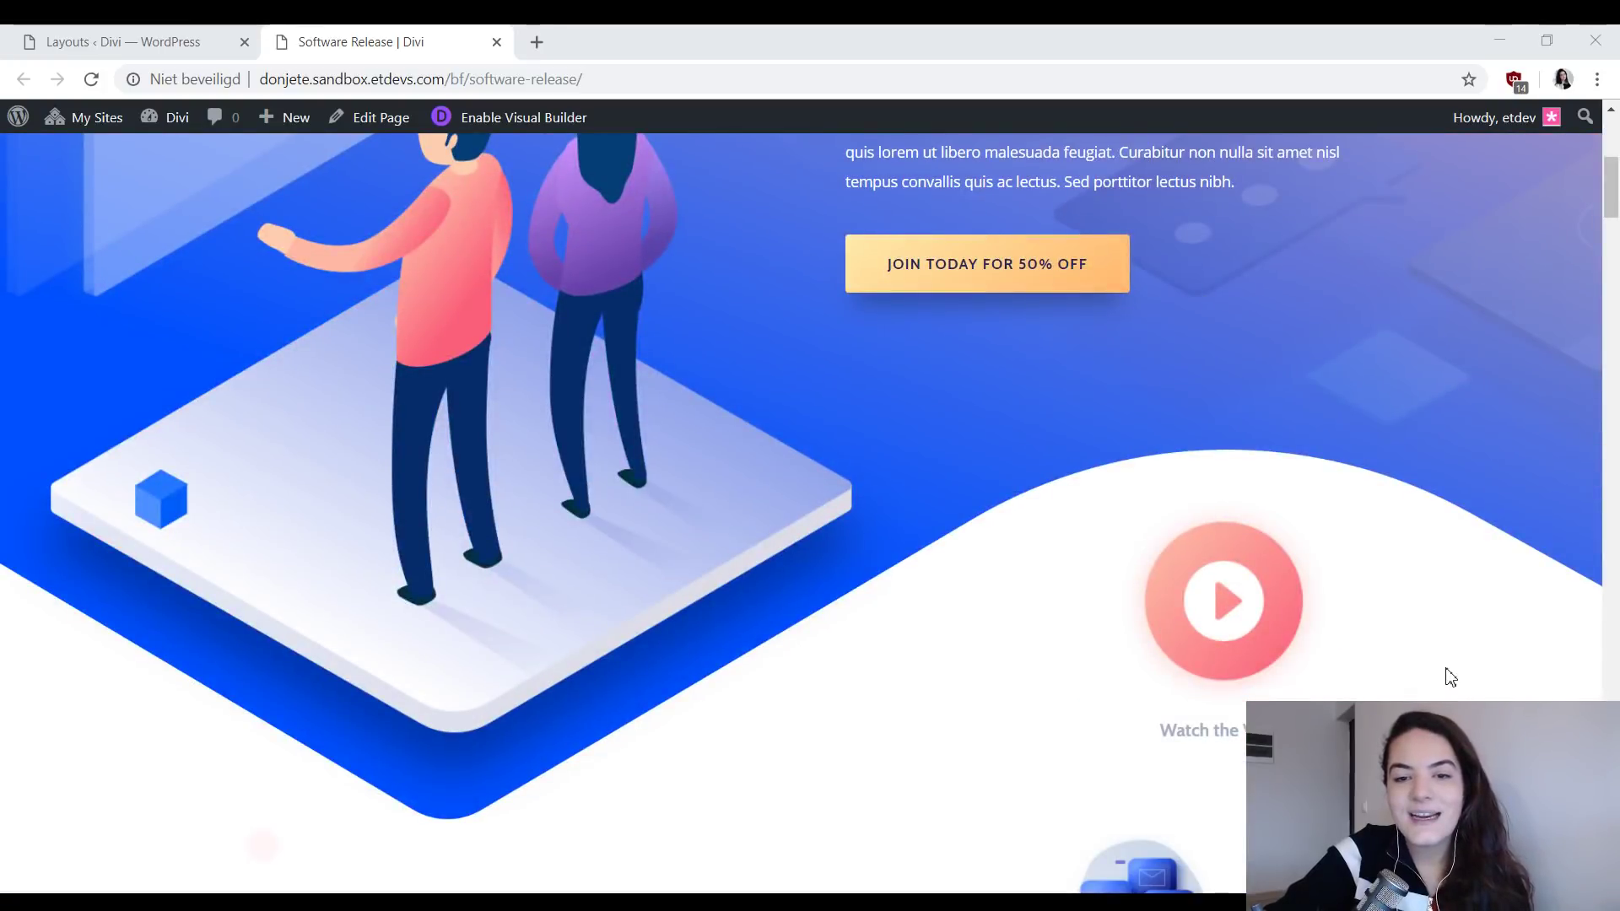
left_click(1247, 606)
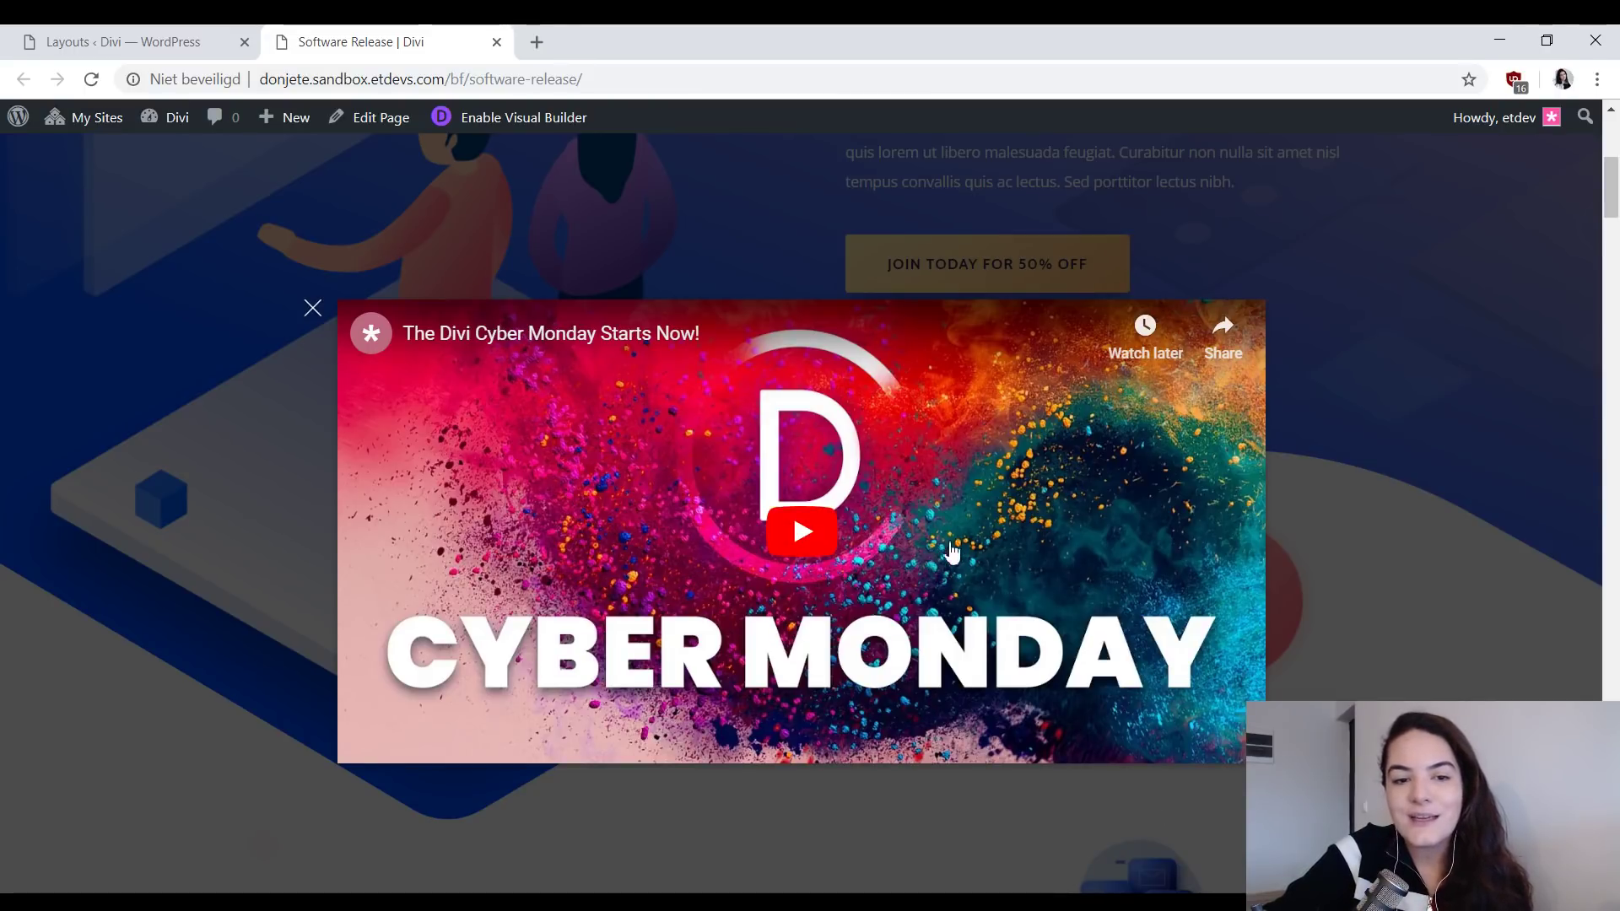
left_click(1359, 418)
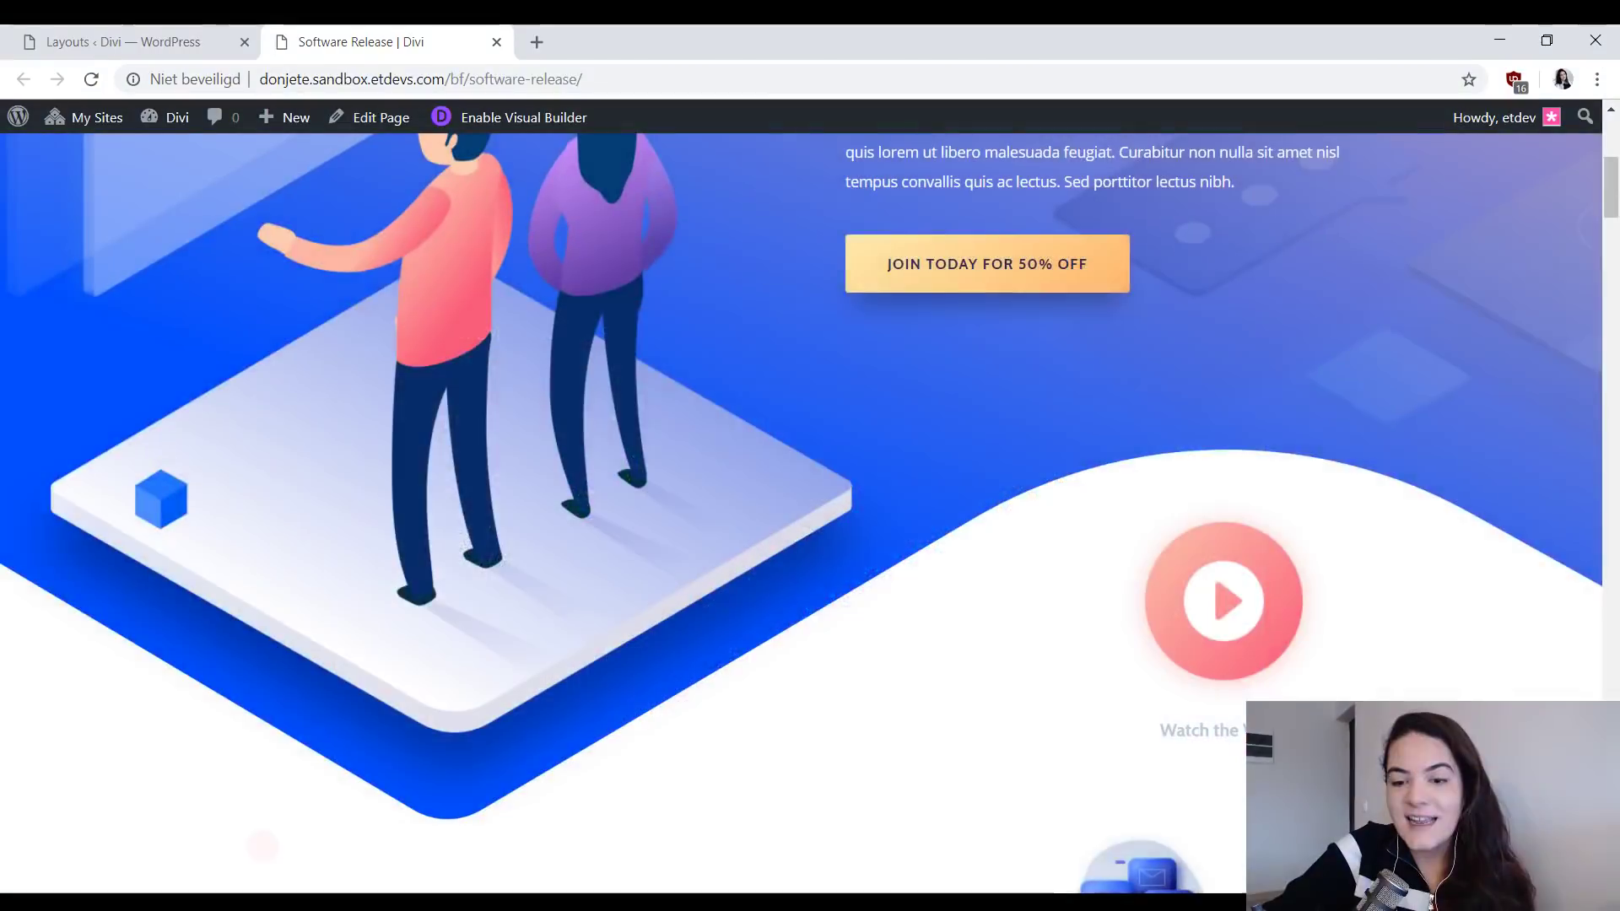
left_click(1205, 741)
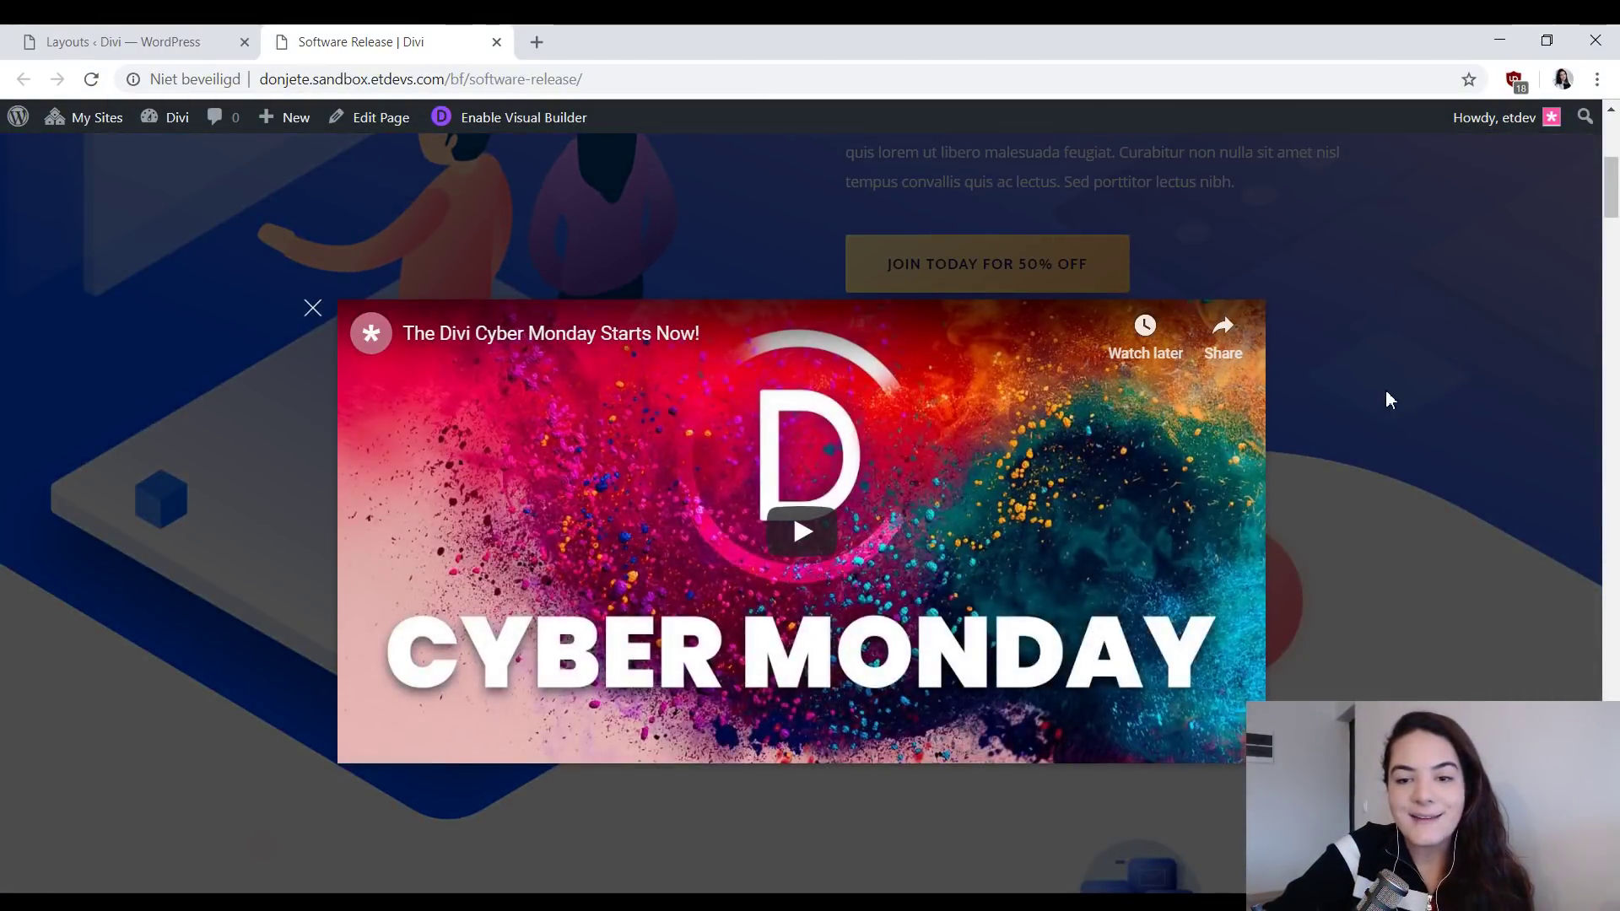
left_click(1388, 396)
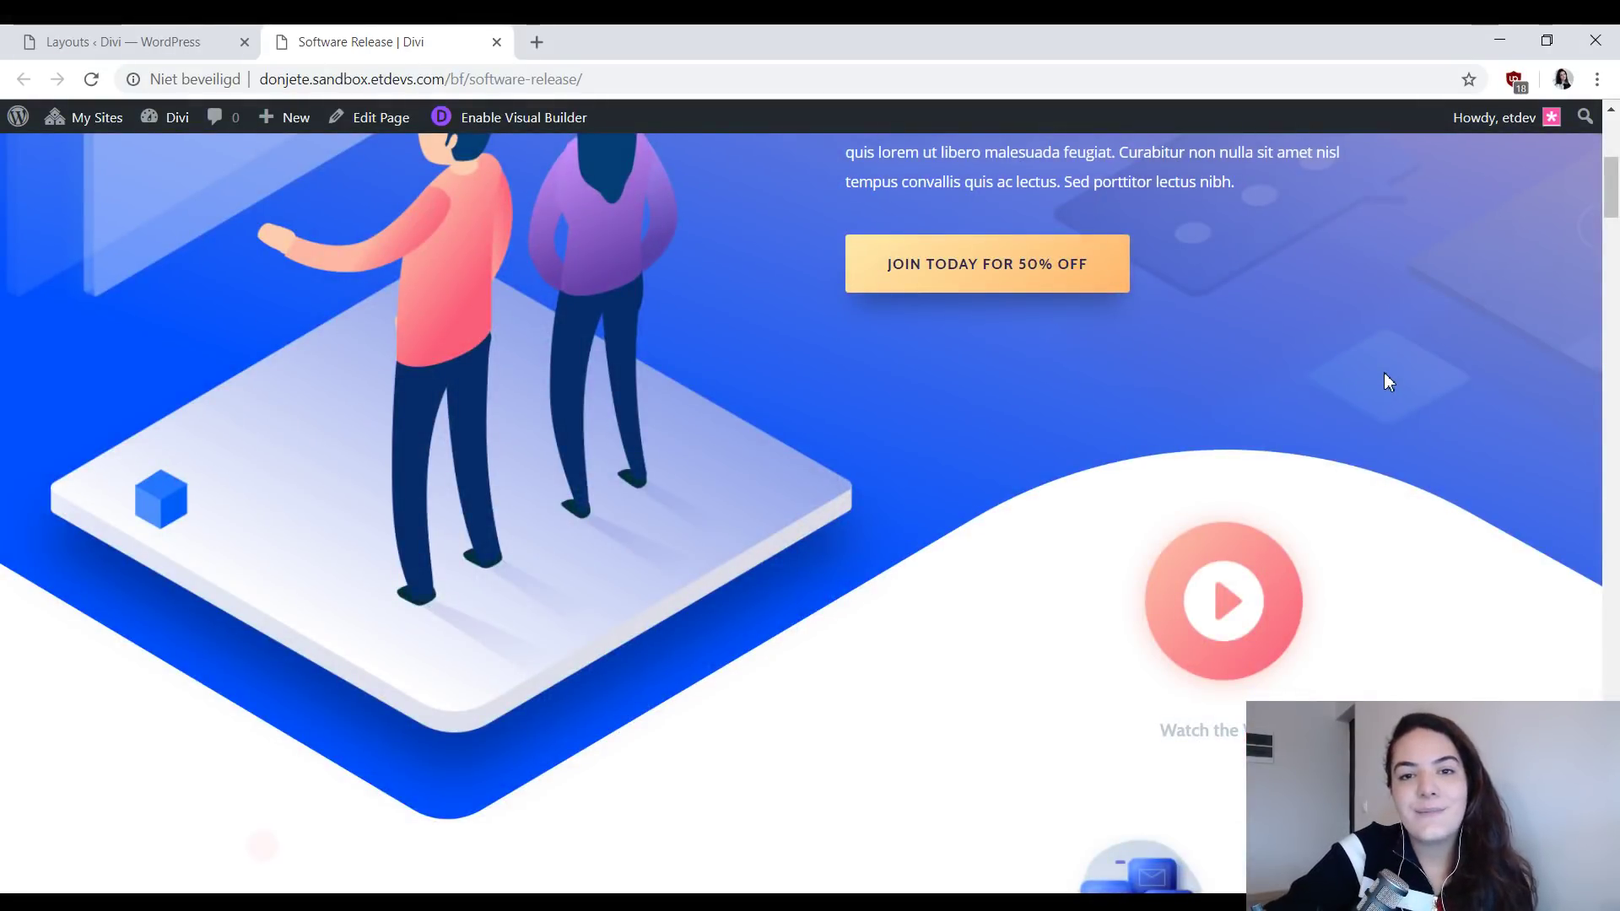
scroll(1384, 363, "up", 5)
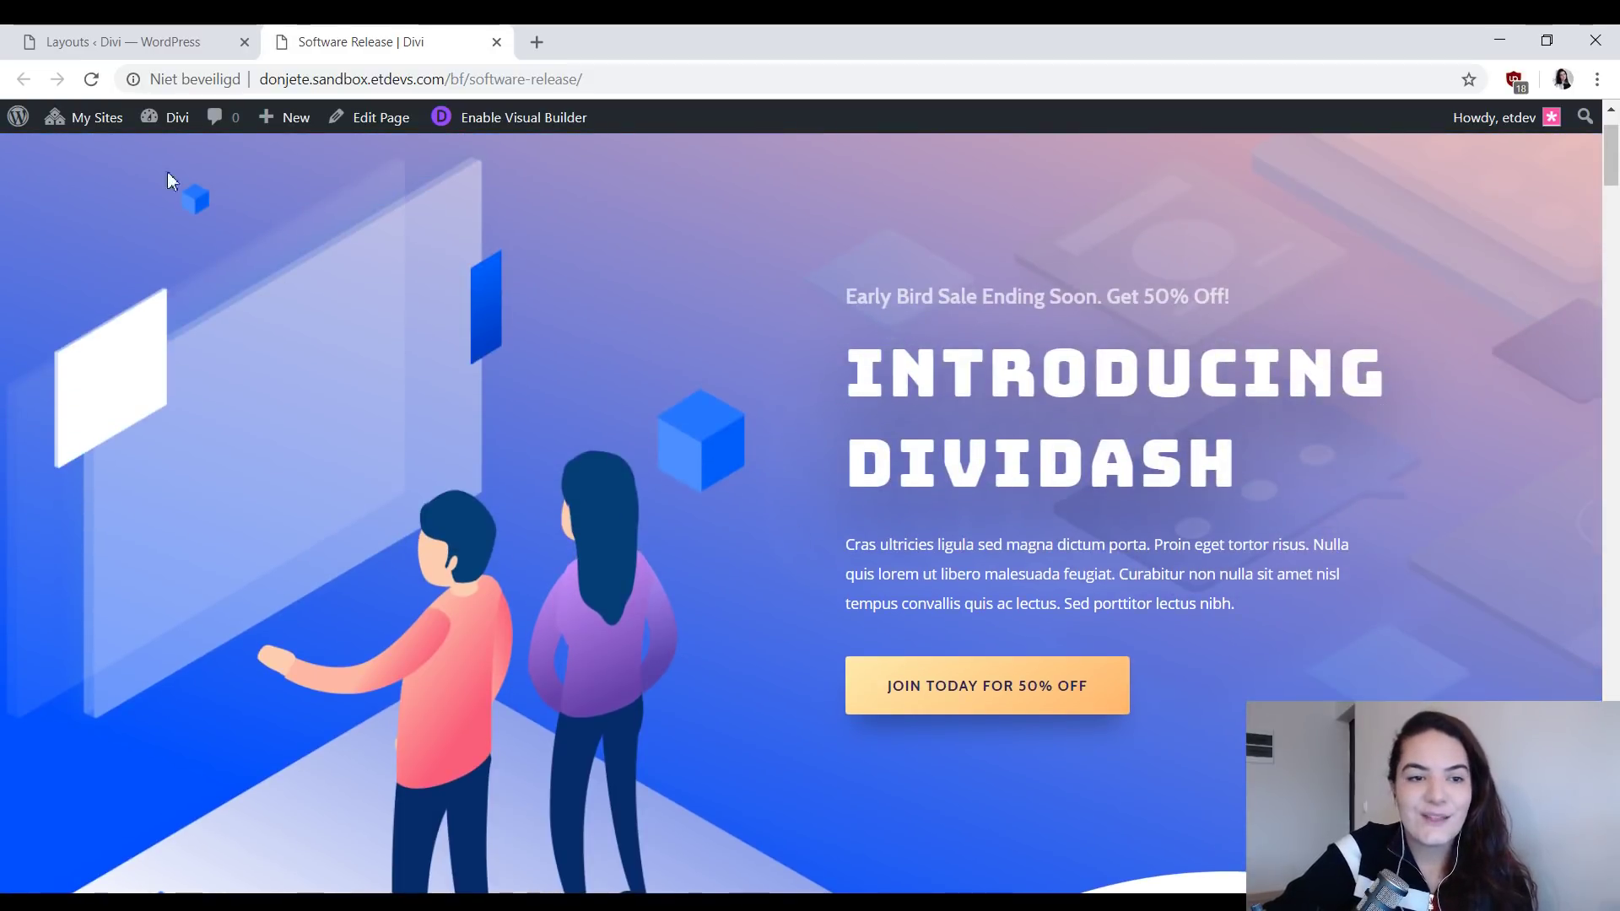
- Switch to the WordPress admin and look for the Video PopUp plugin among the installed plugins
left_click(106, 40)
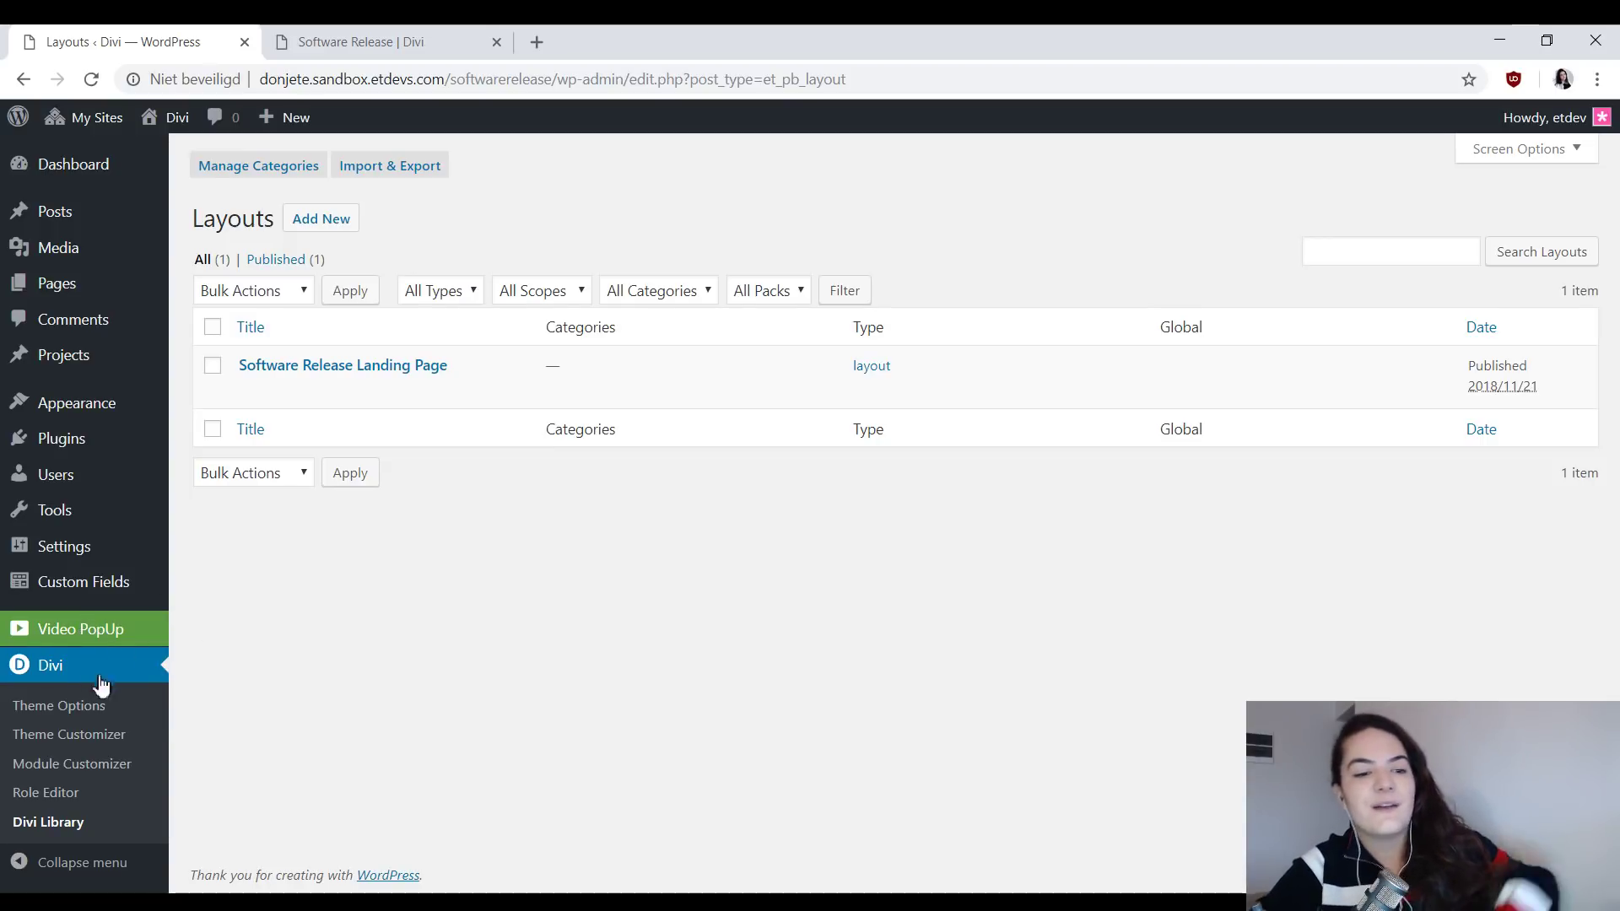
mouse_move(93, 500)
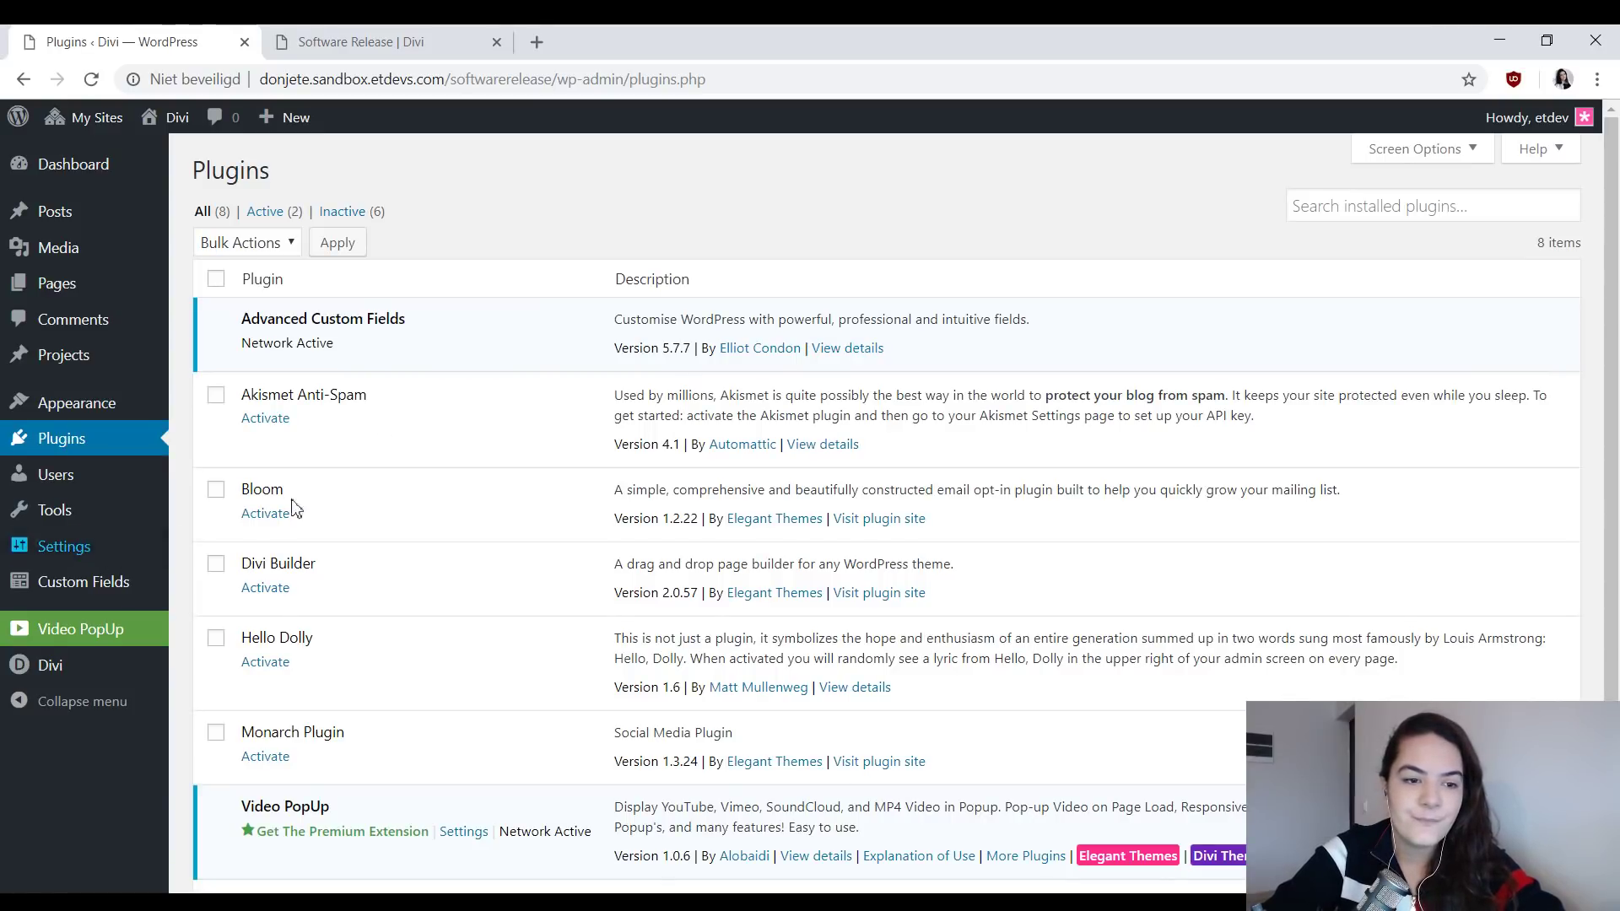
scroll(304, 354, "down", 3)
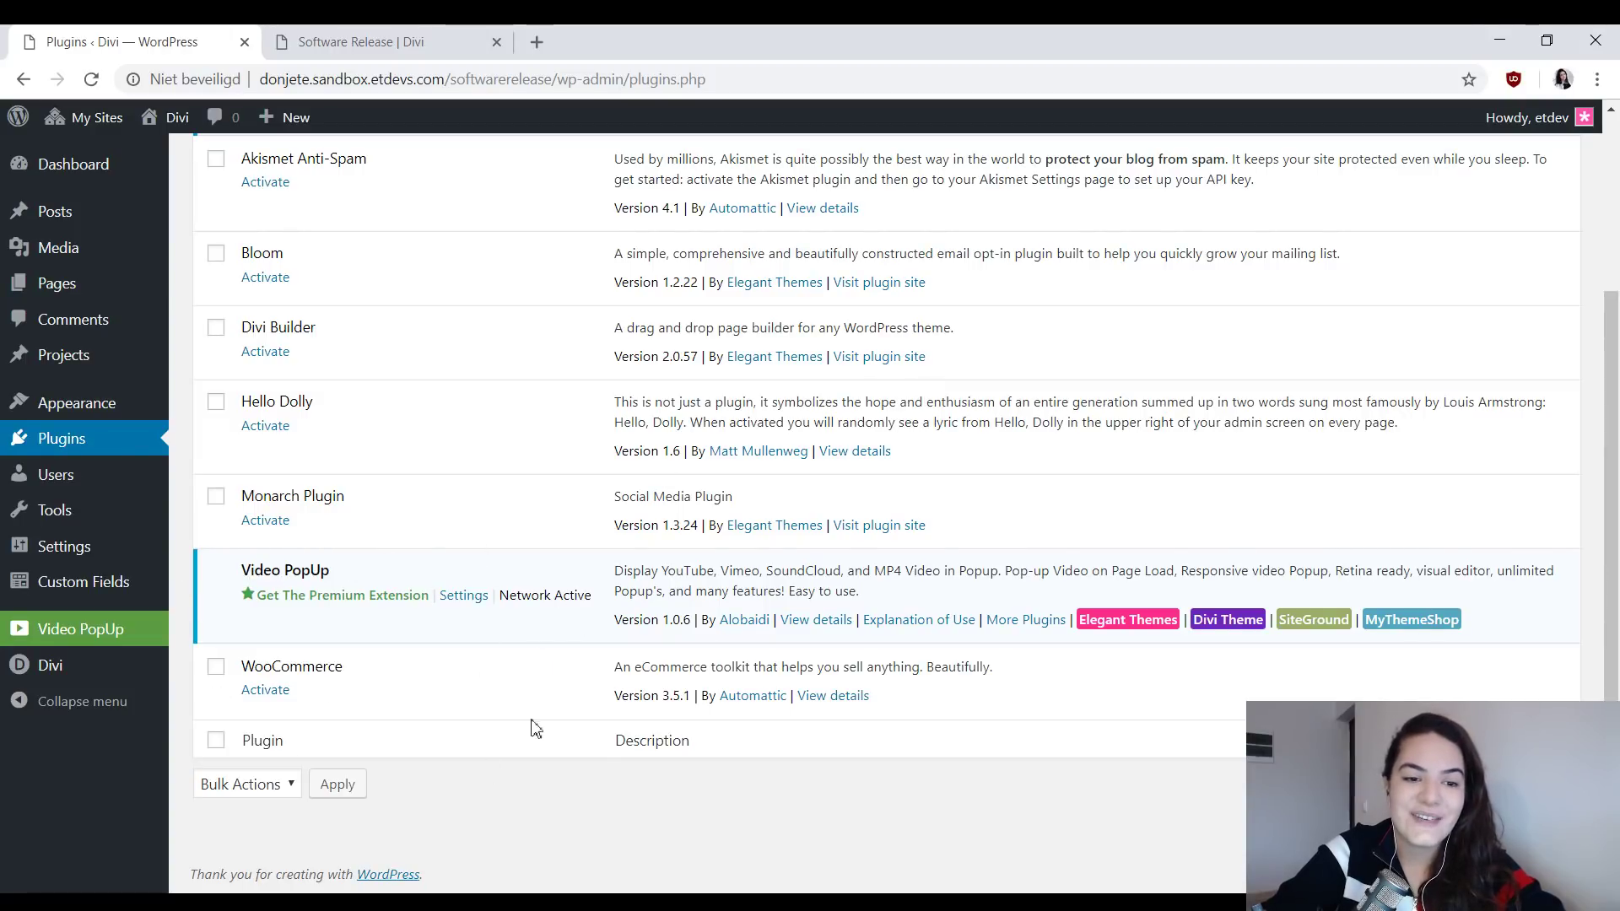
- In the Video PopUp general settings, disable the editor style, remove the white border, and save the changes
mouse_move(85, 641)
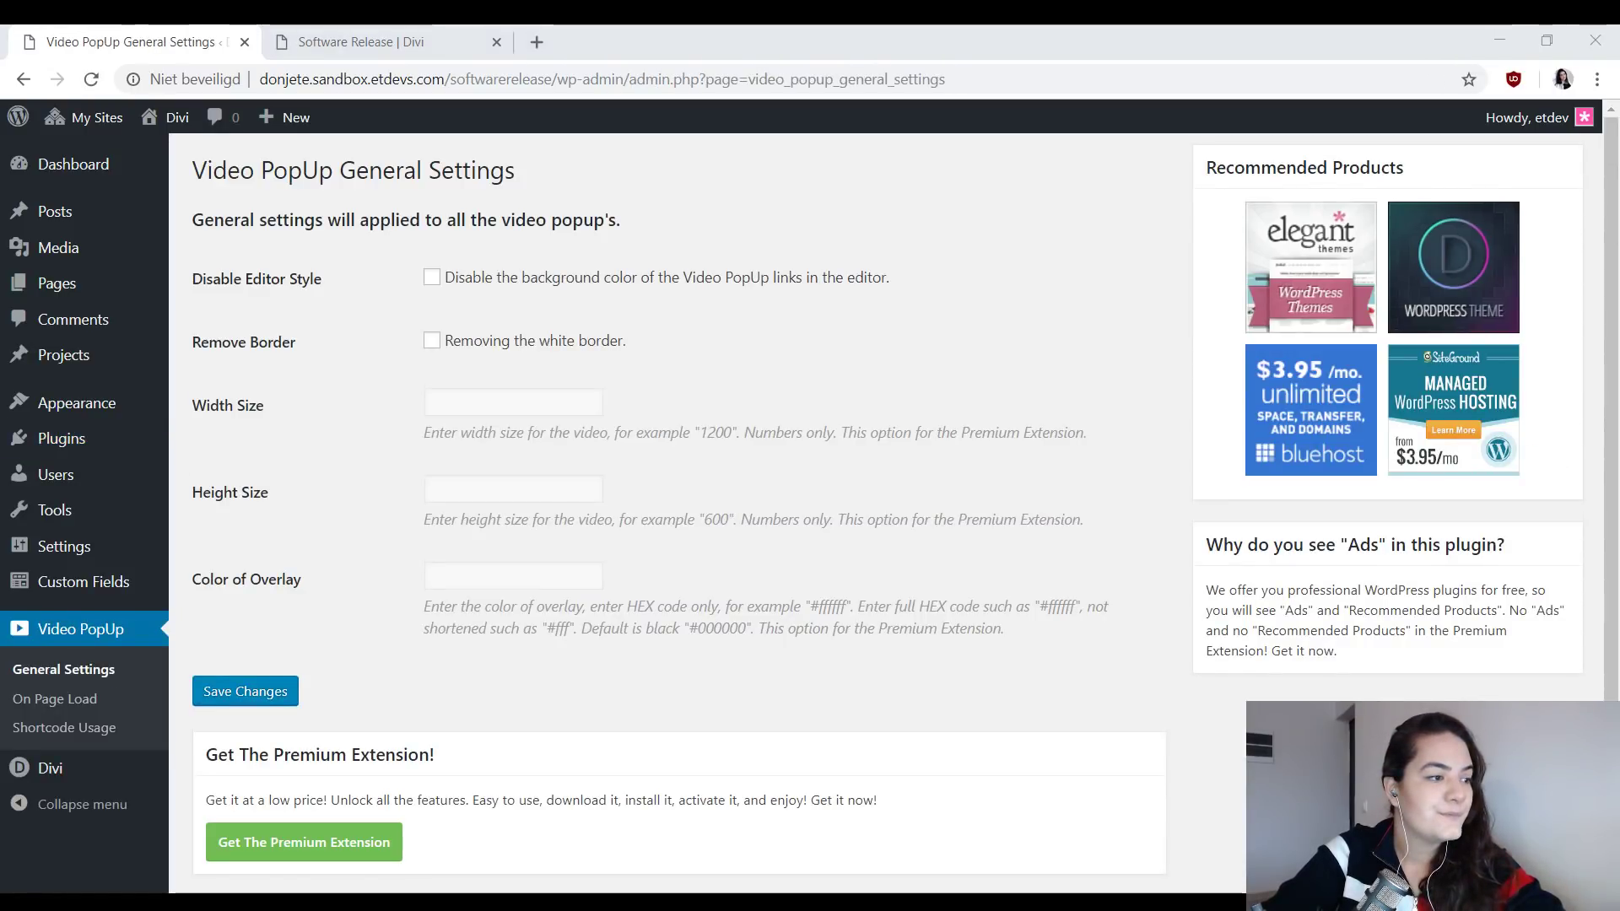
left_click(432, 278)
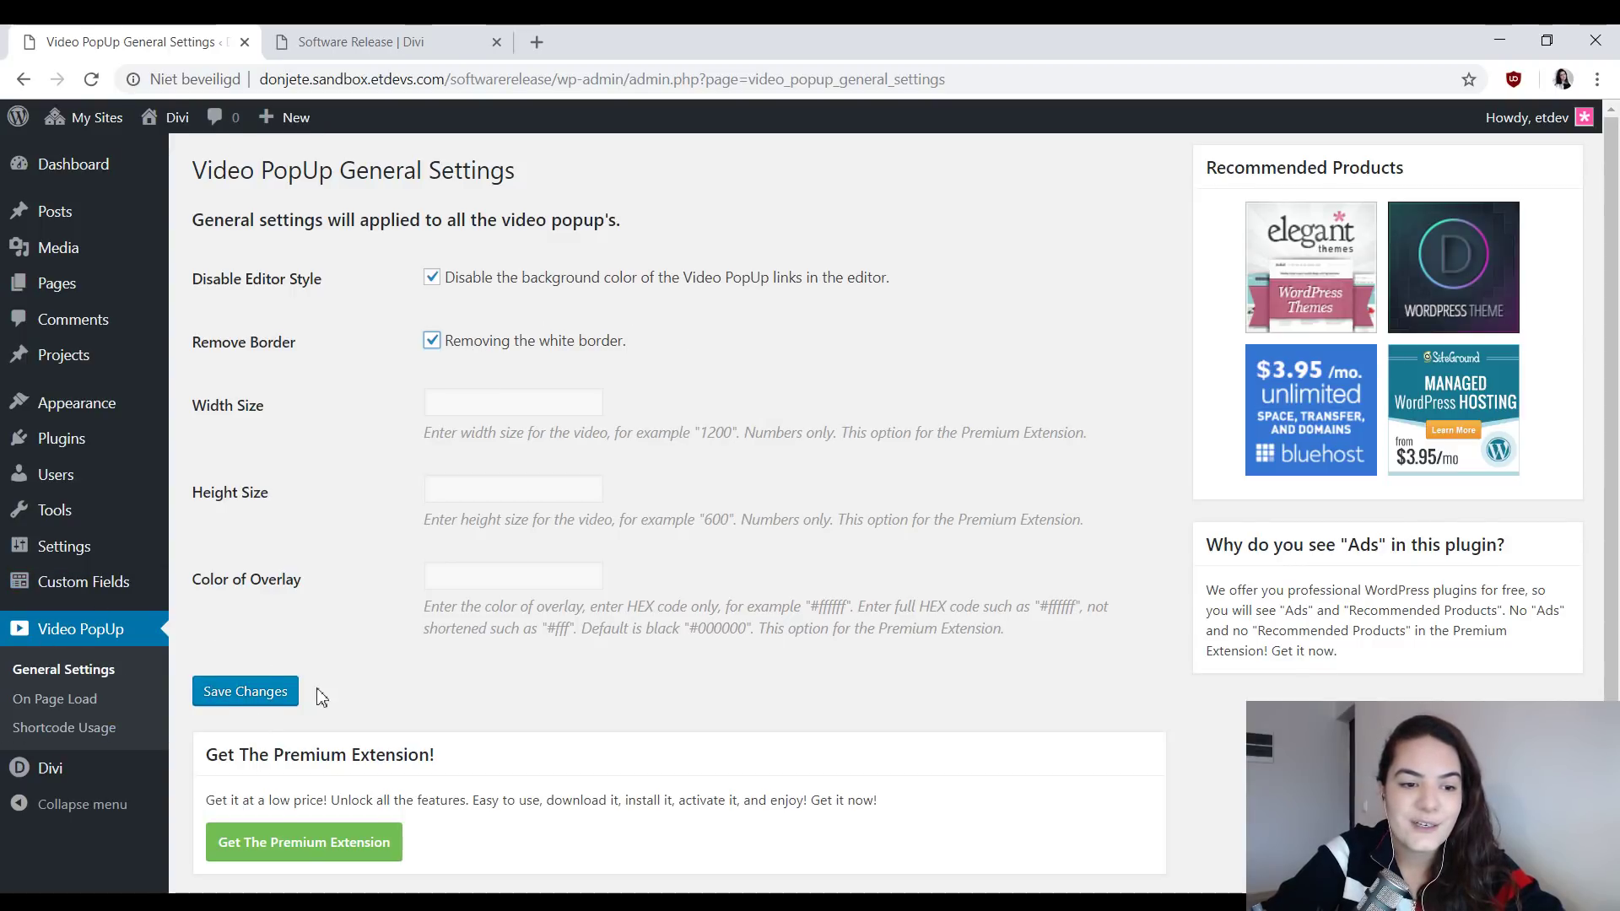
scroll(325, 589, "down", 1)
left_click(266, 584)
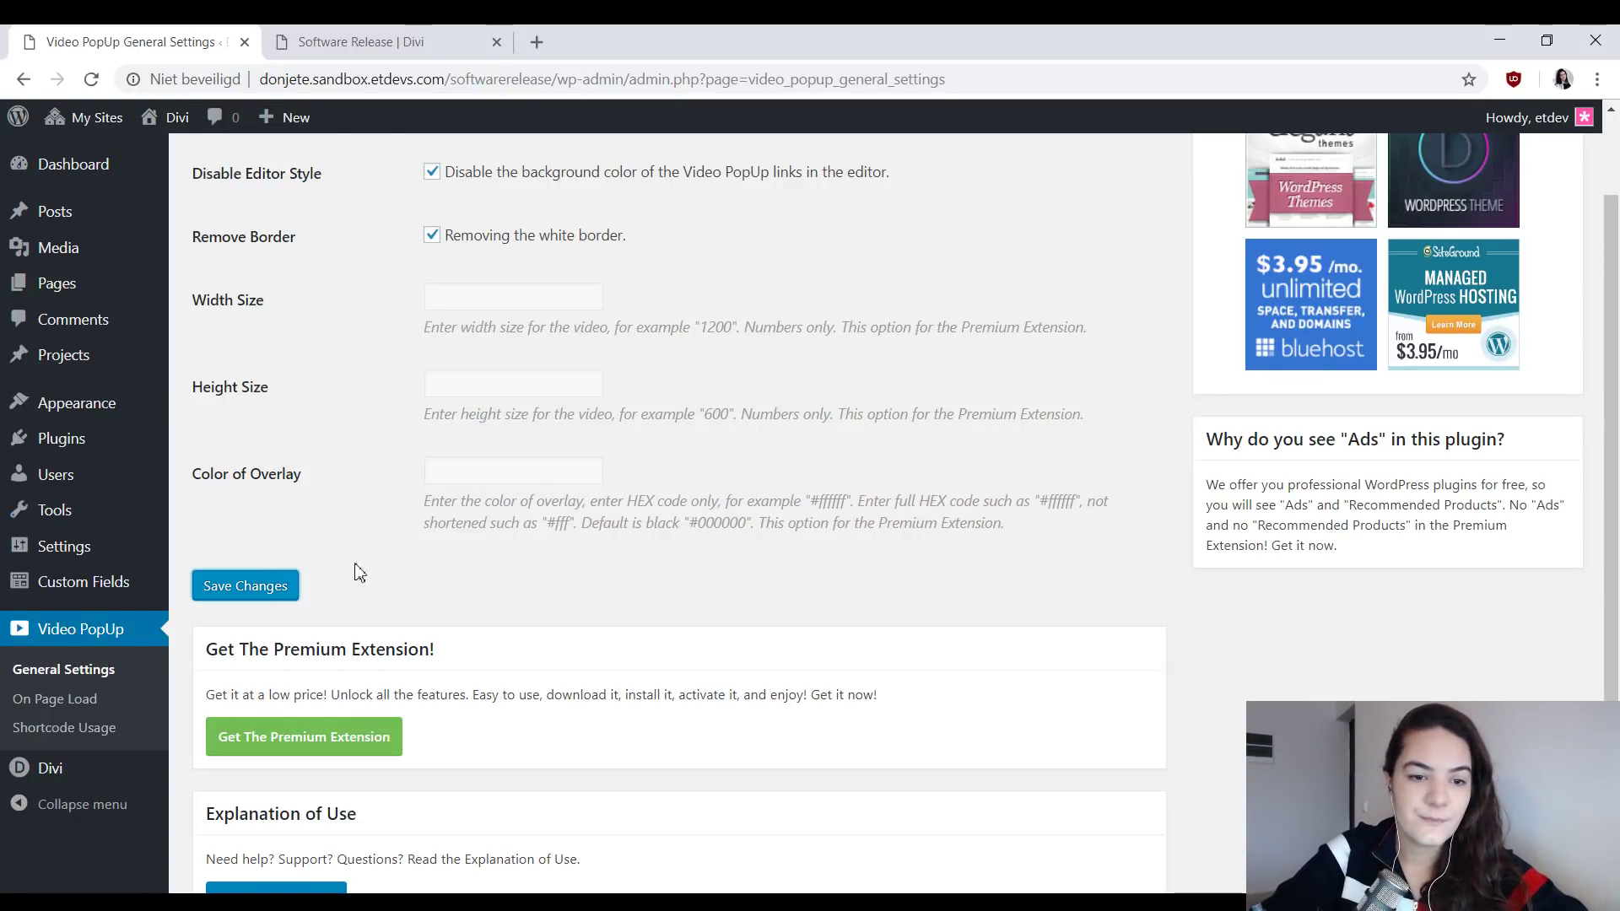
left_click(268, 582)
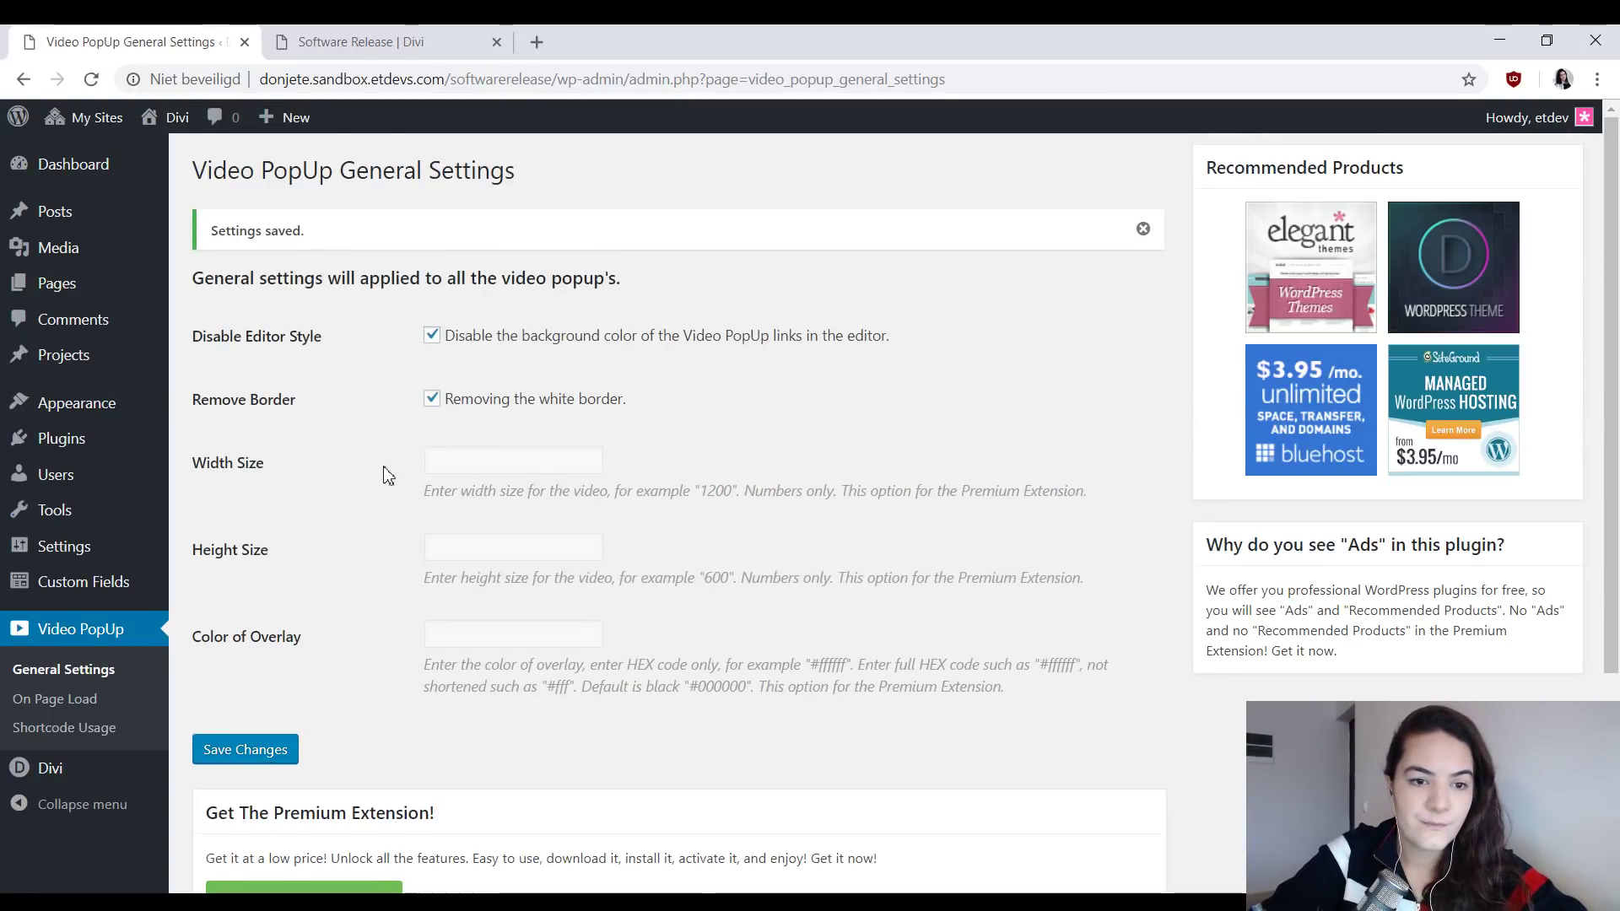
- Create a new page titled "Software release" and publish it
mouse_move(95, 772)
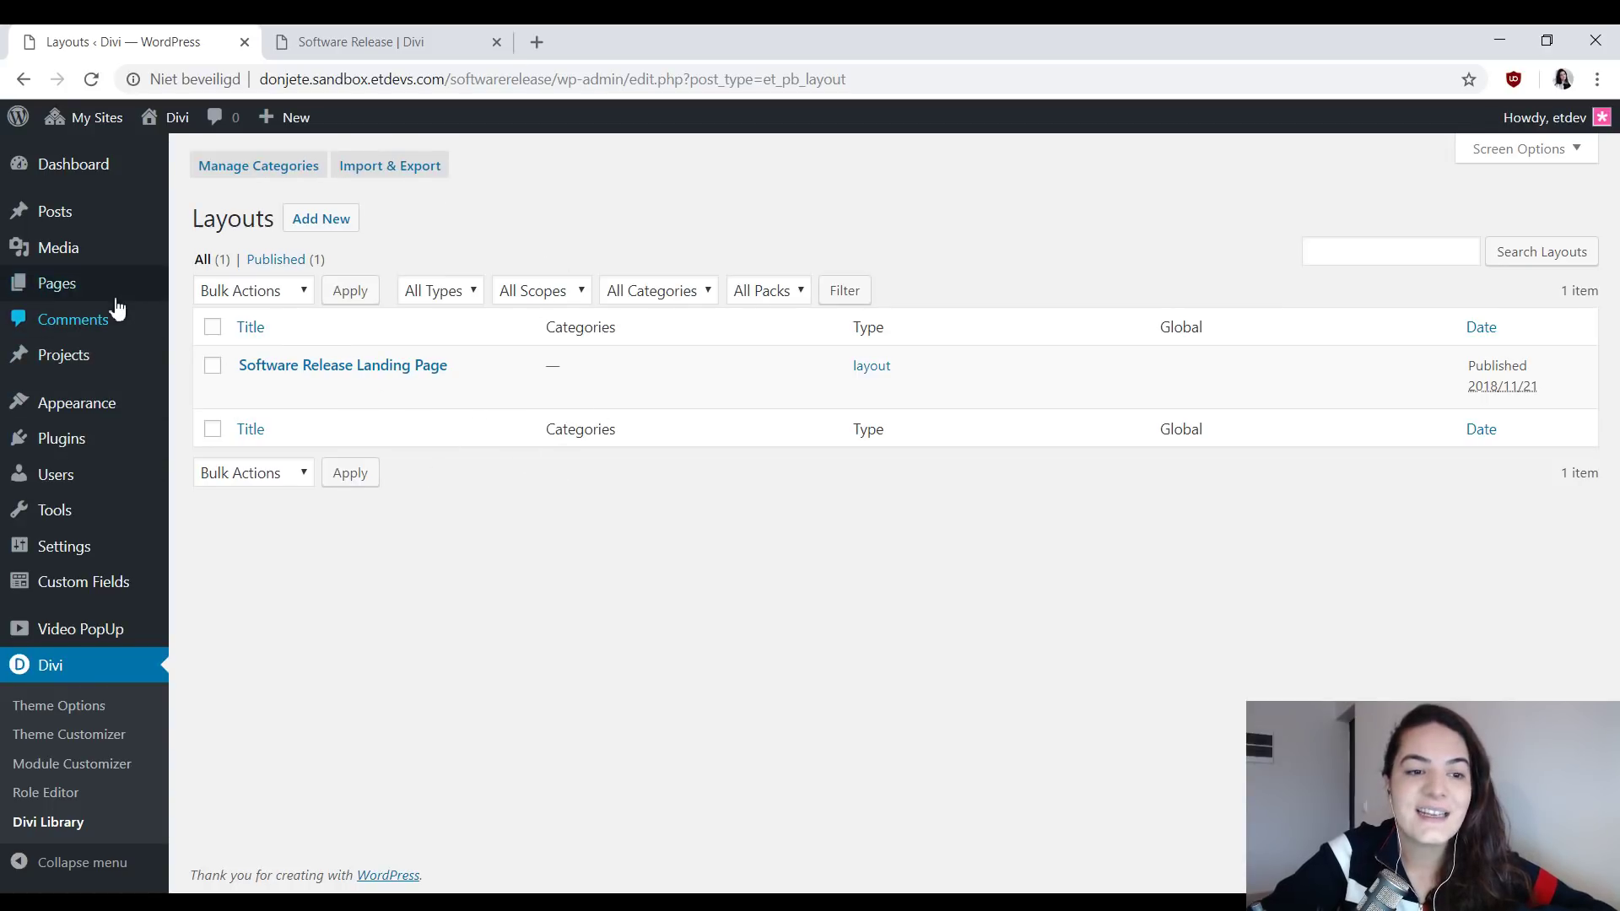
mouse_move(118, 296)
left_click(188, 327)
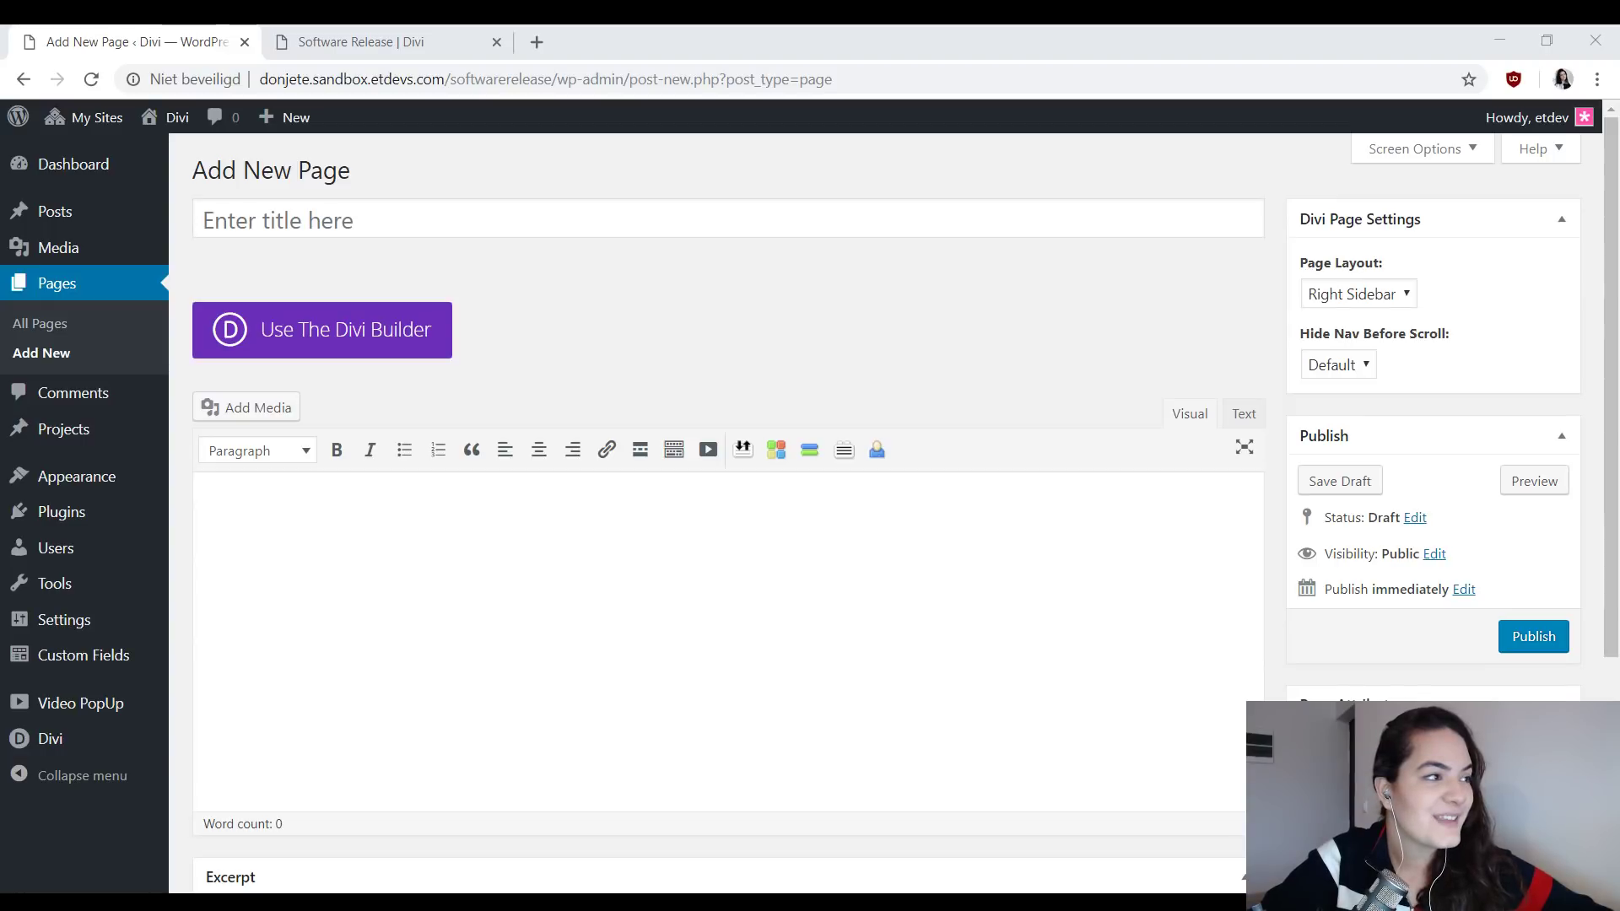
left_click(505, 226)
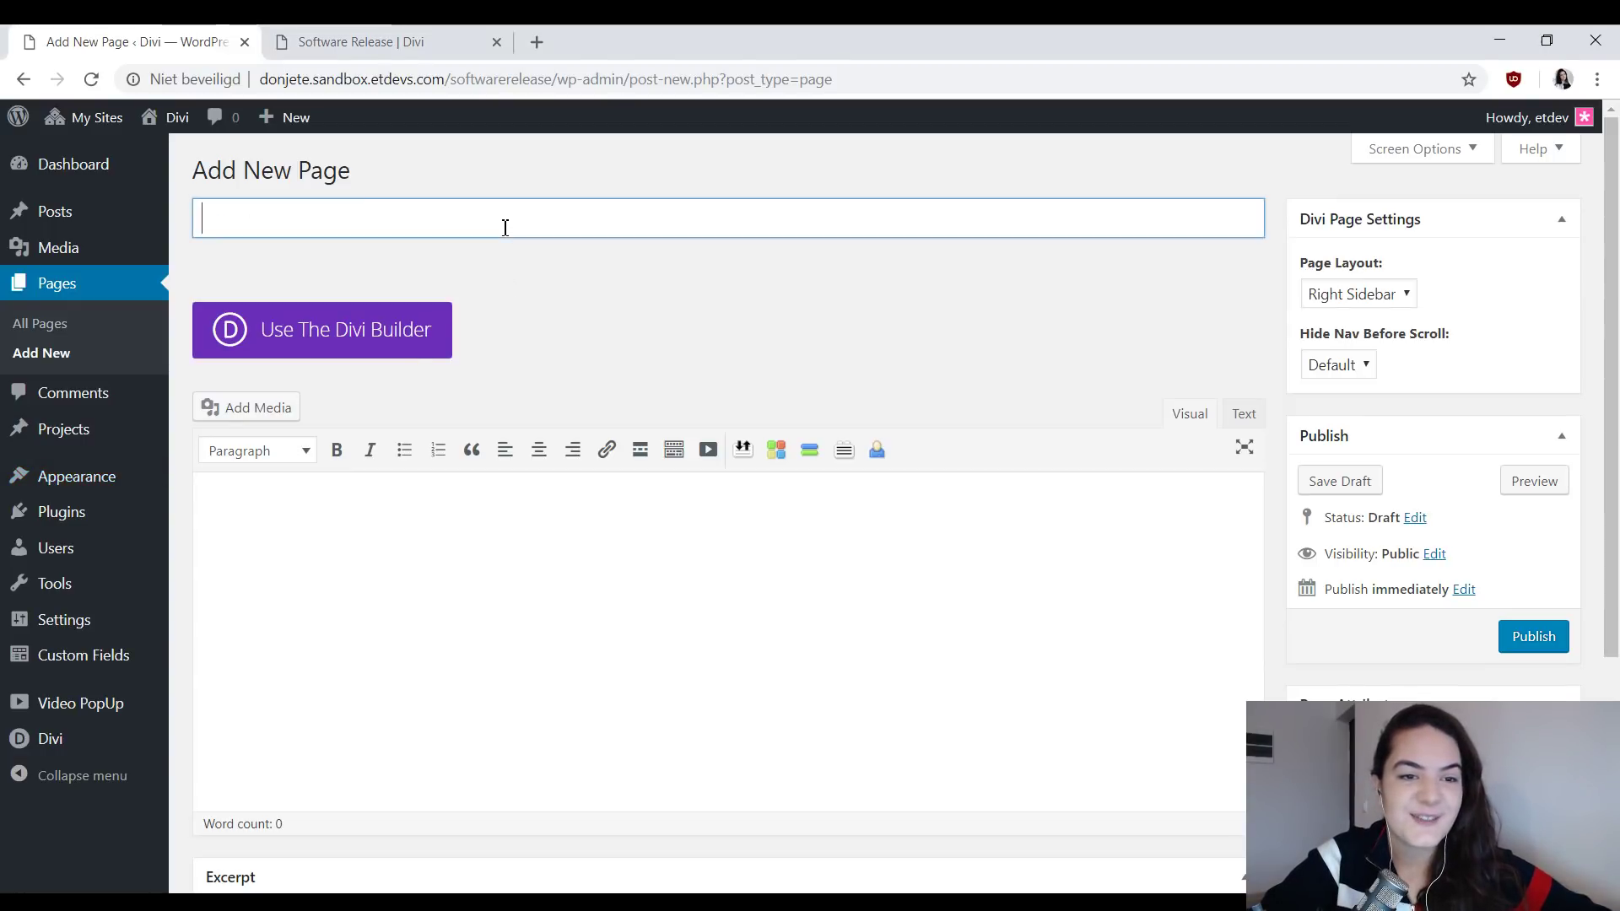
type("Software release")
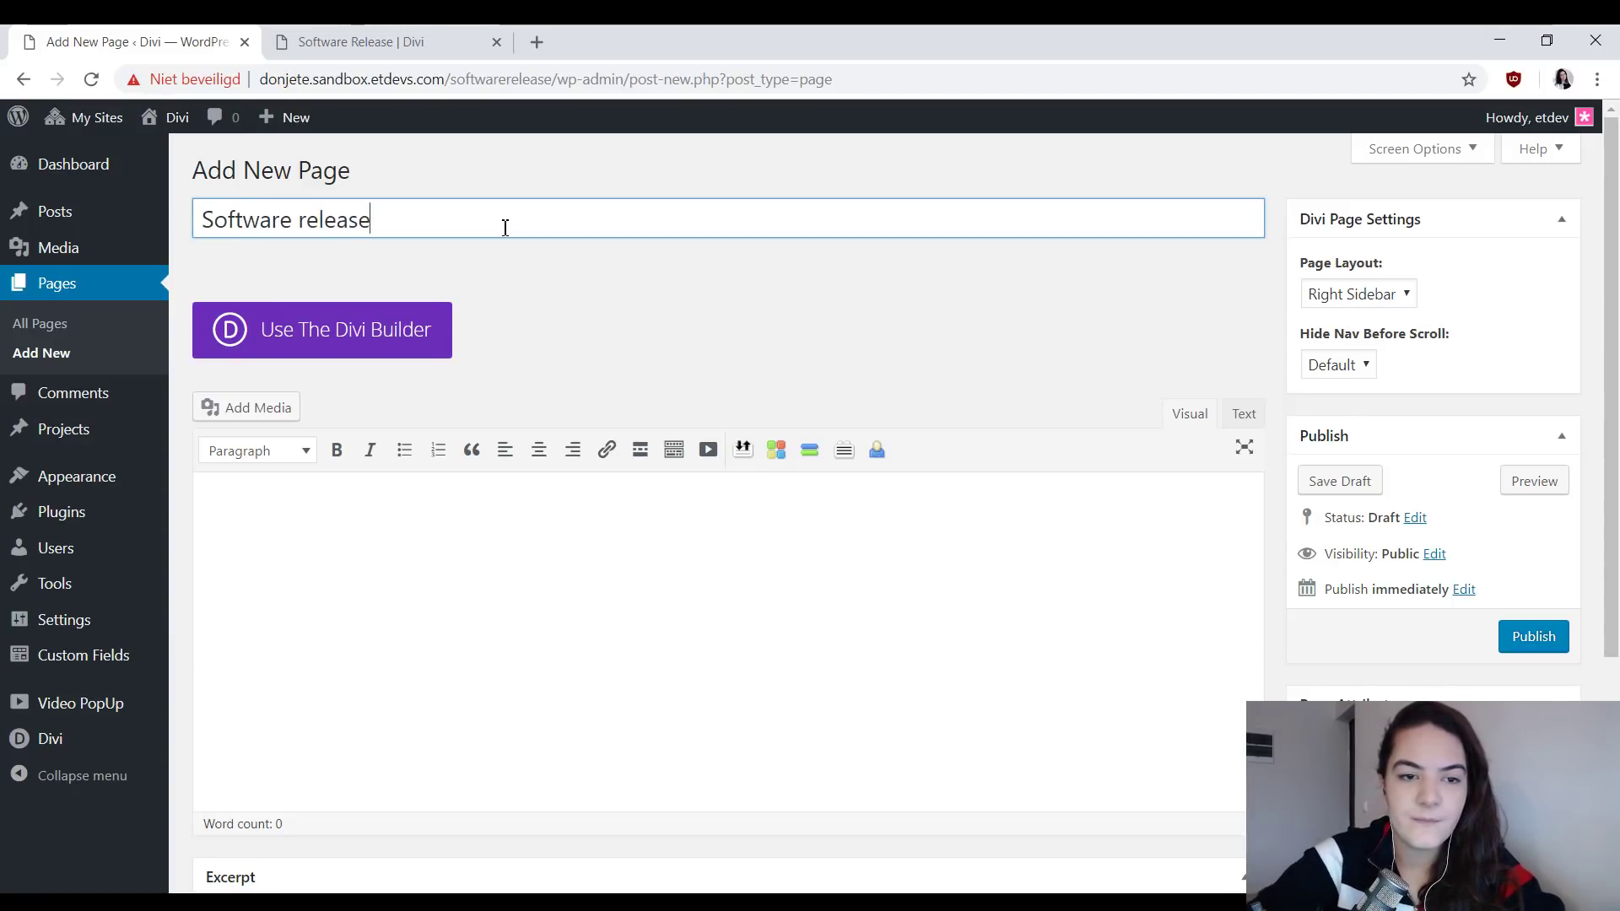
left_click(1526, 646)
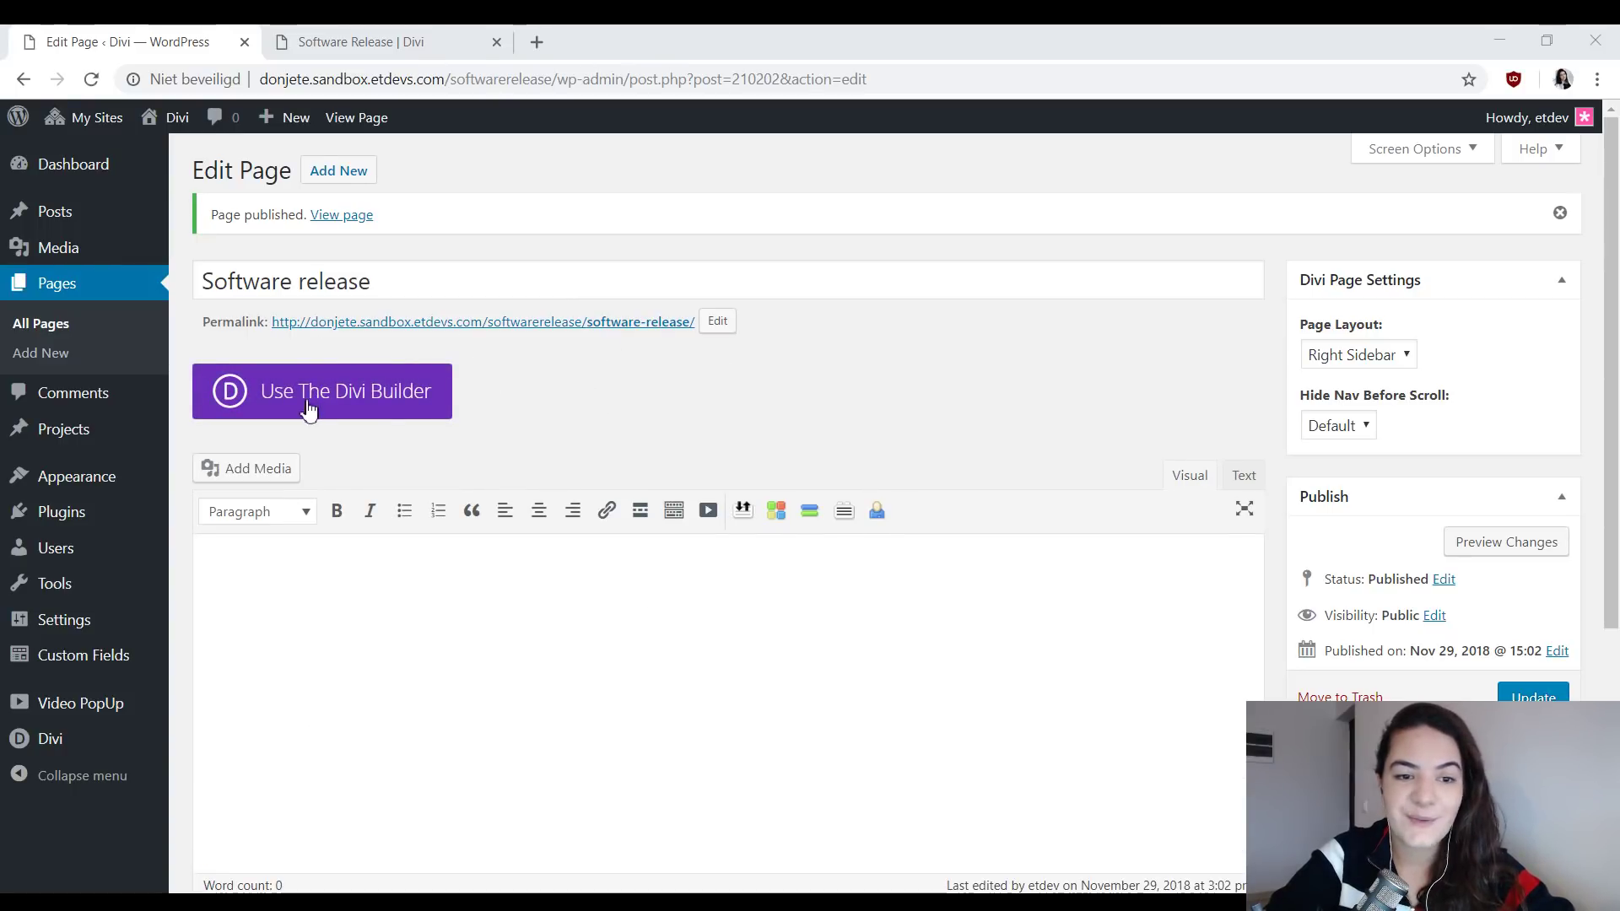
- Open the page in the Divi visual builder and load the saved layout "Software Release Landing Page"
left_click(308, 409)
left_click(688, 402)
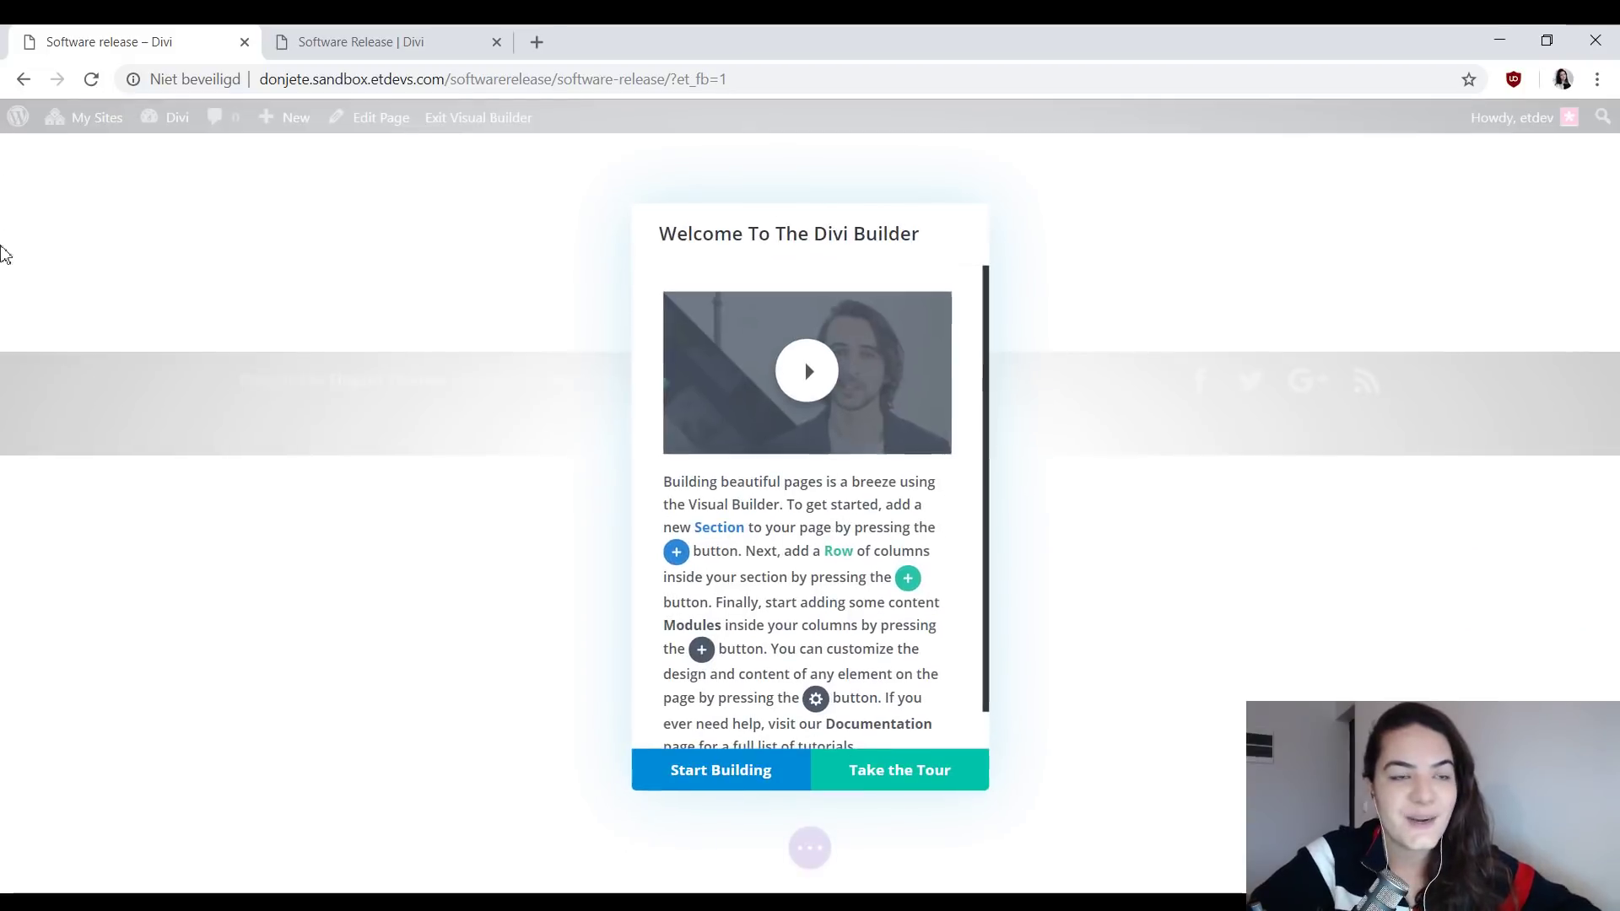
left_click(756, 797)
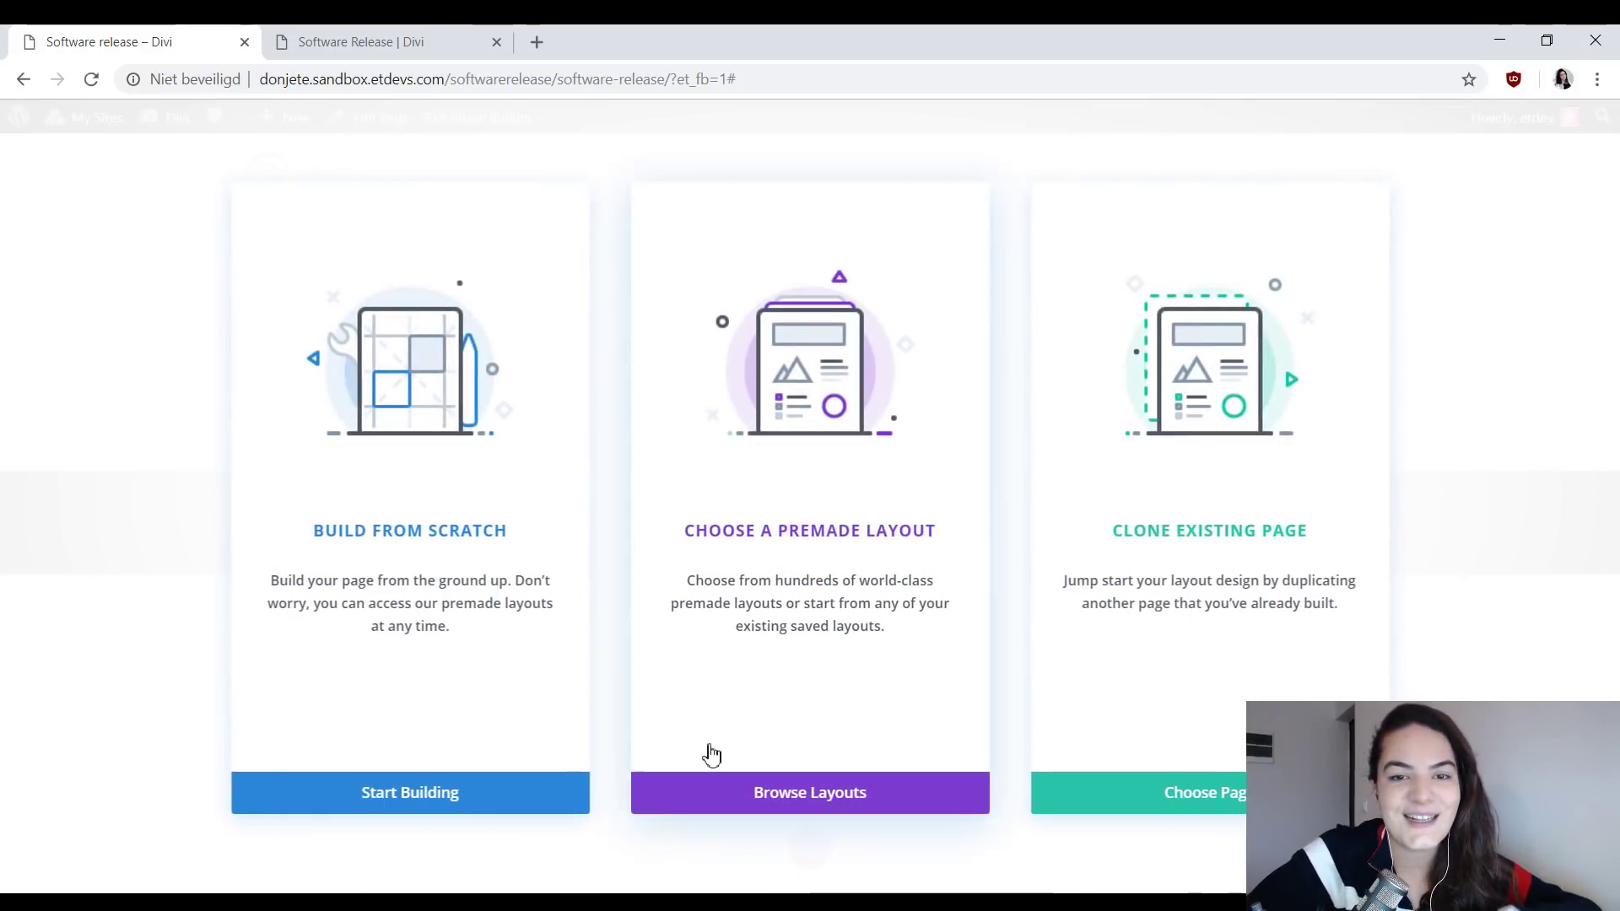
left_click(764, 800)
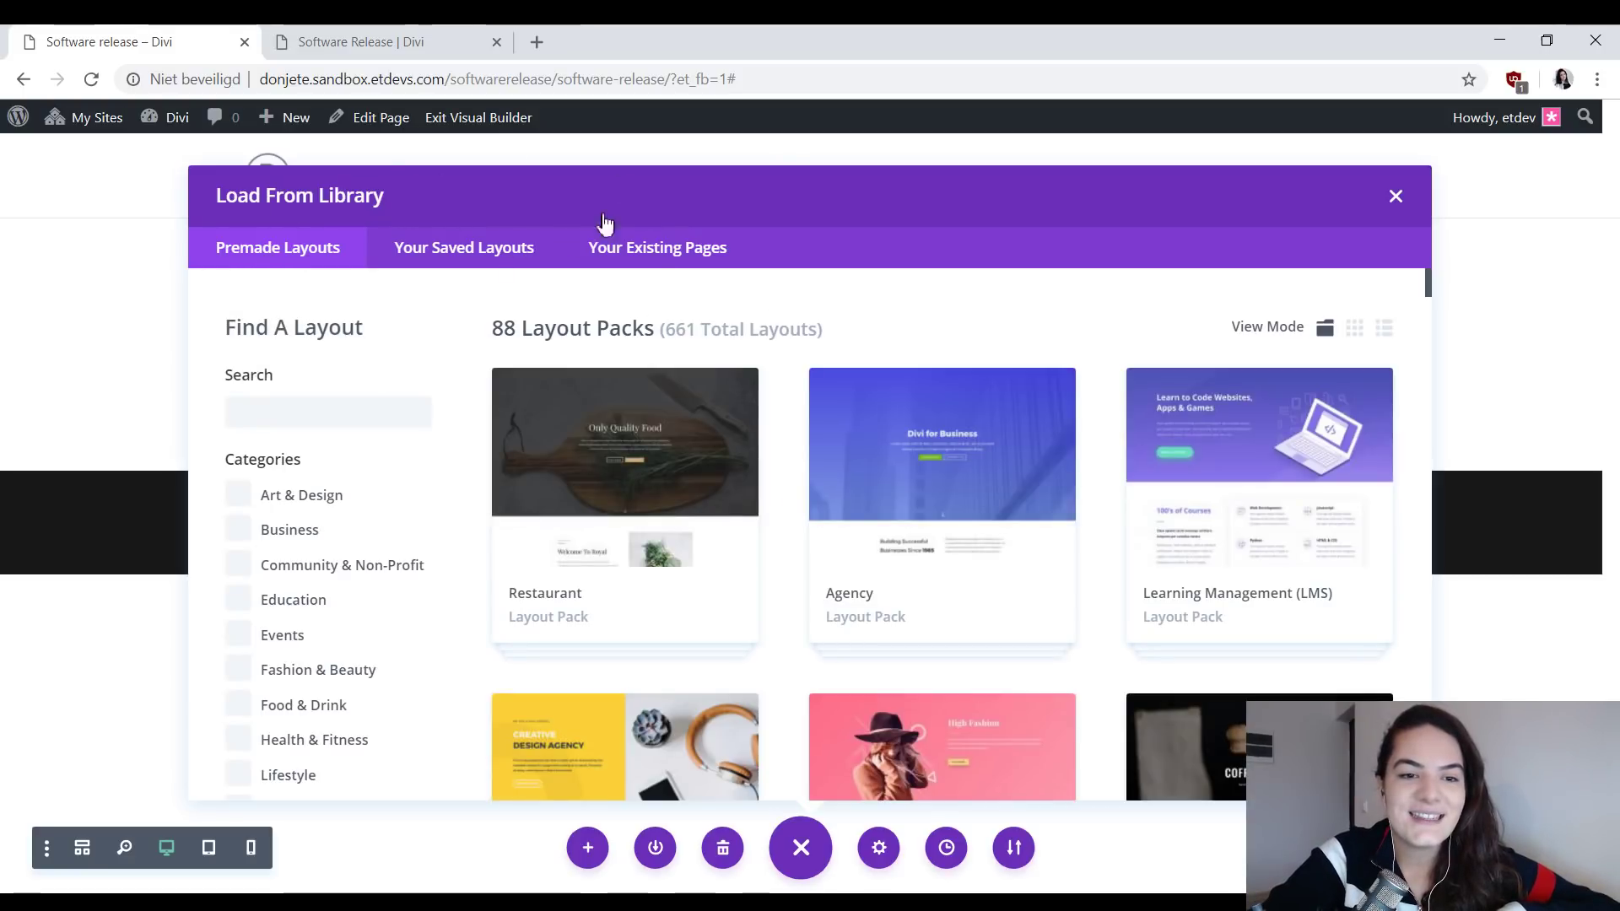
left_click(487, 258)
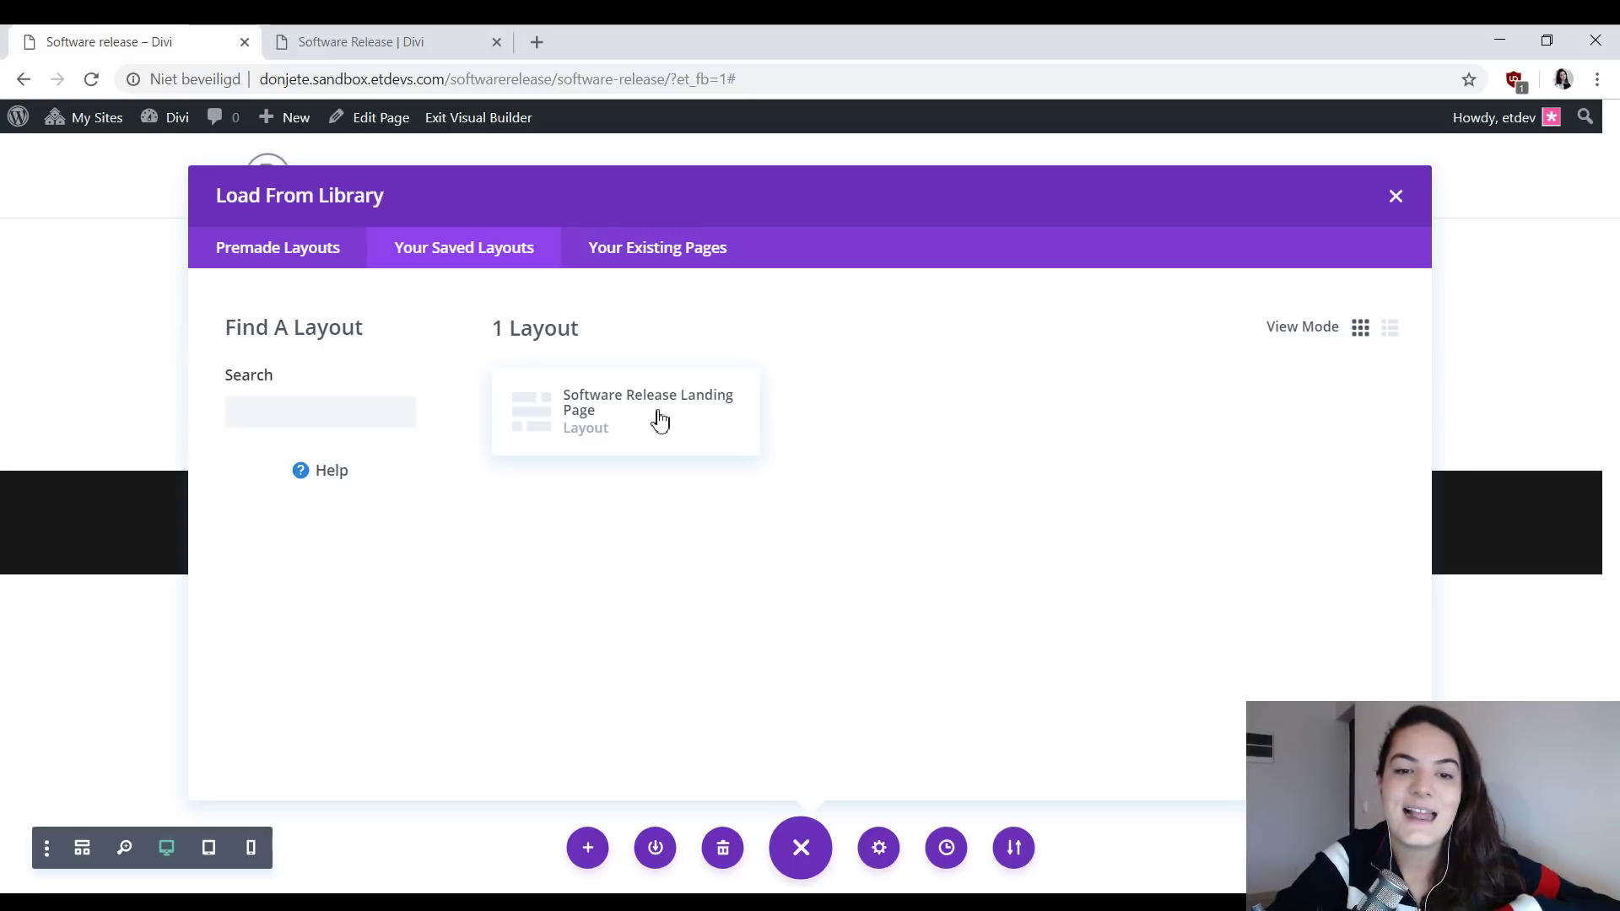
left_click(660, 420)
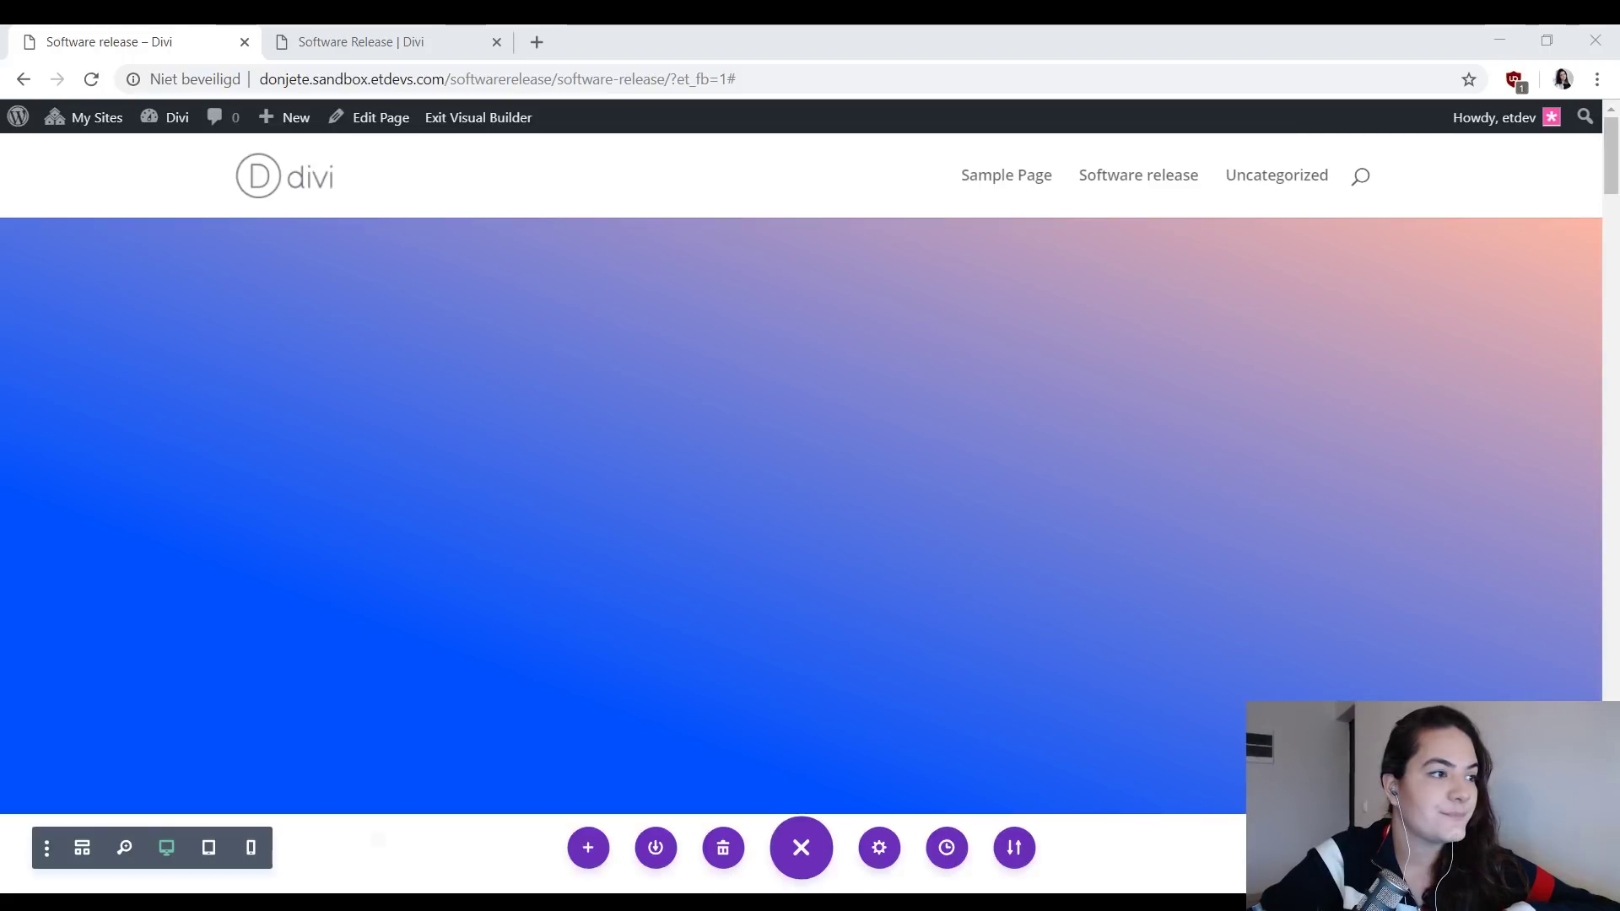
- Correct the title of the play-icon blurb in the hero section to "Watch the Video" and save the module
scroll(1342, 540, "down", 10)
scroll(1278, 516, "up", 10)
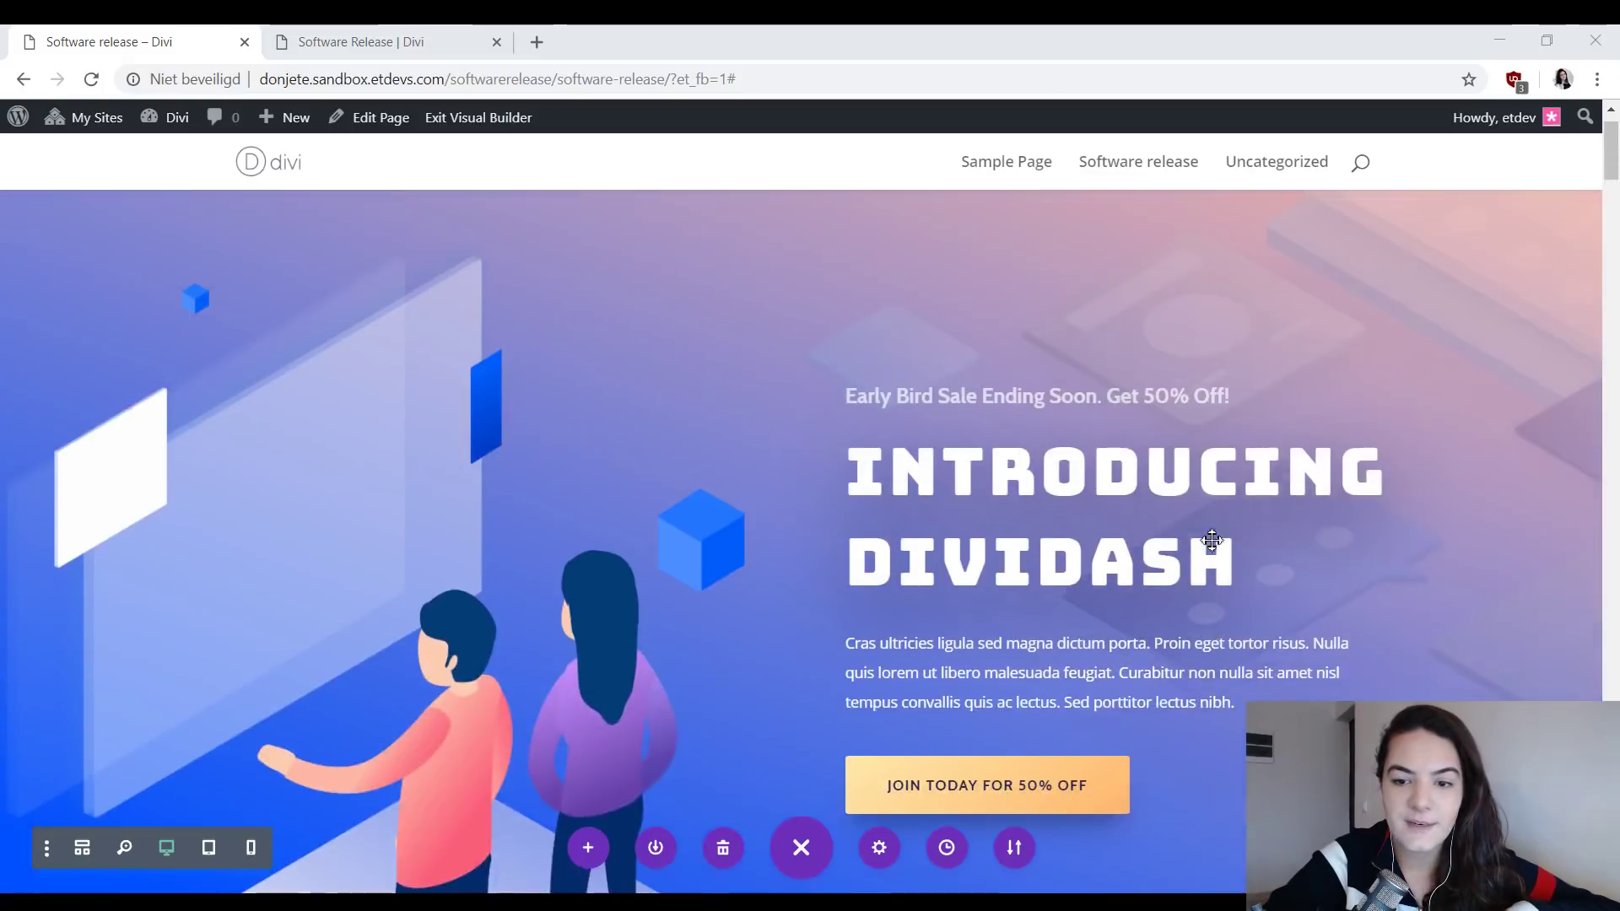
scroll(1459, 620, "down", 6)
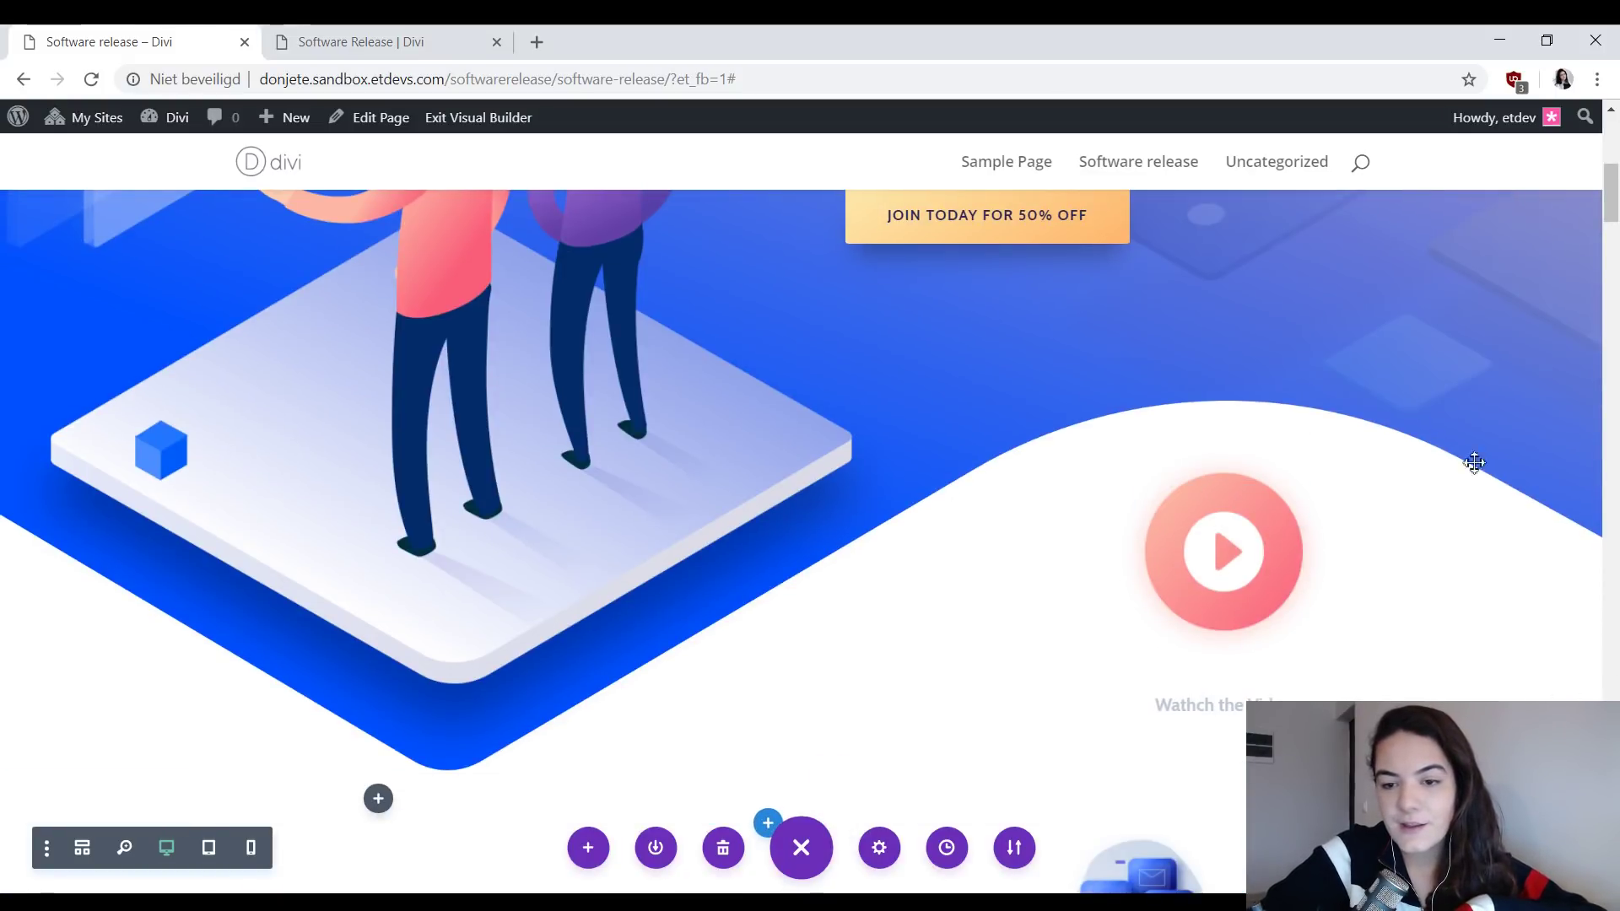
mouse_move(1273, 604)
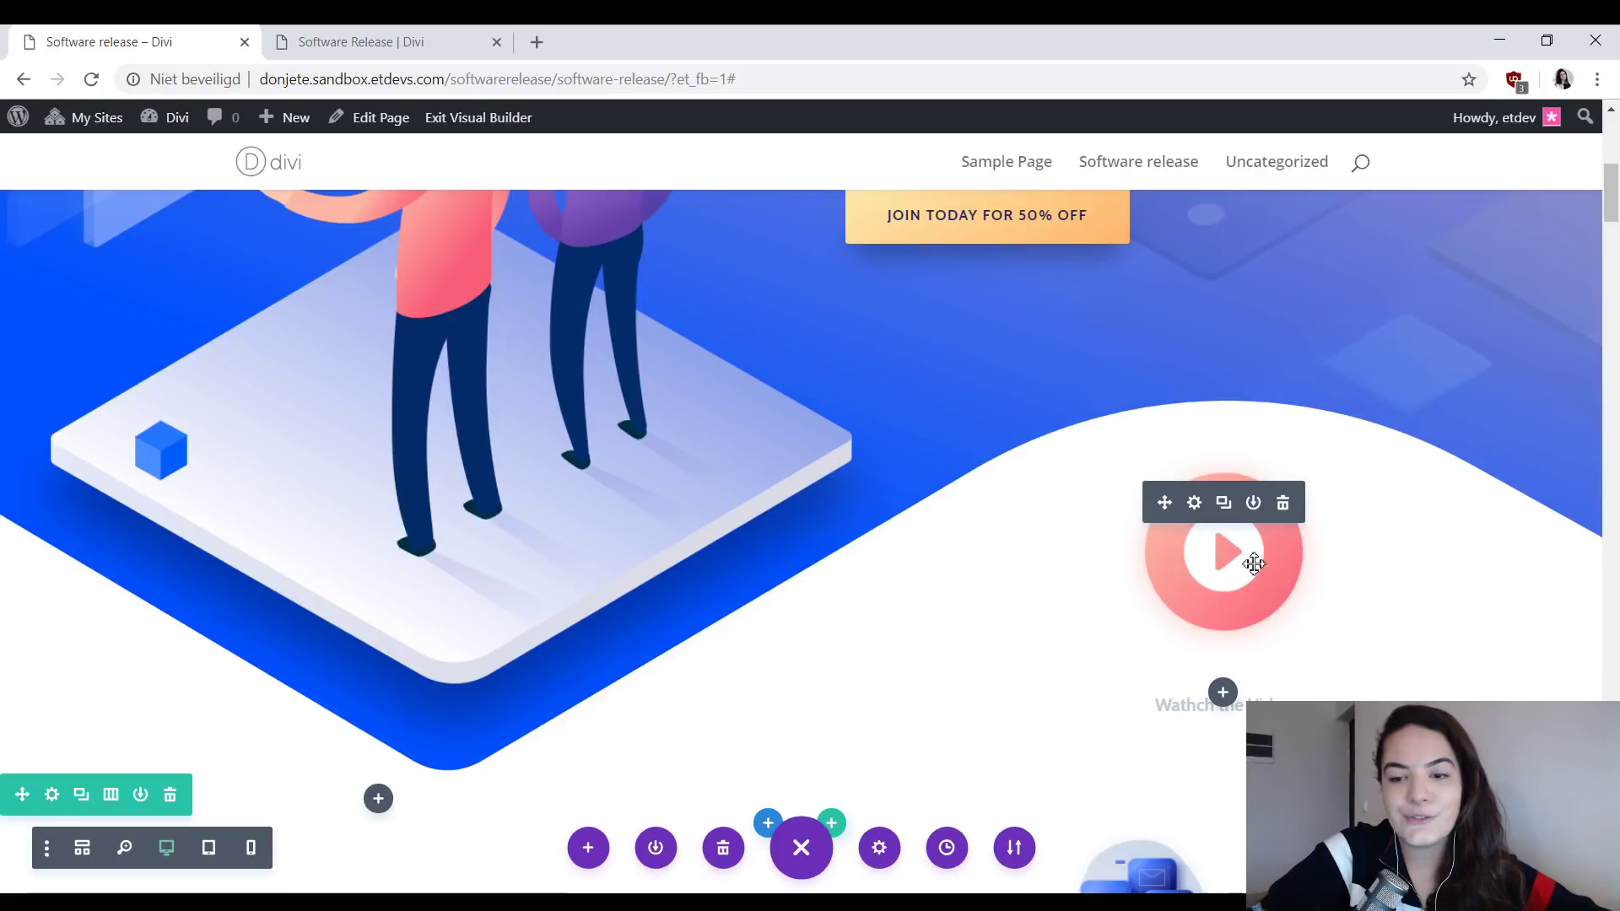
left_click(1194, 504)
left_click_drag(169, 179, 802, 263)
scroll(832, 524, "down", 5)
scroll(810, 477, "up", 5)
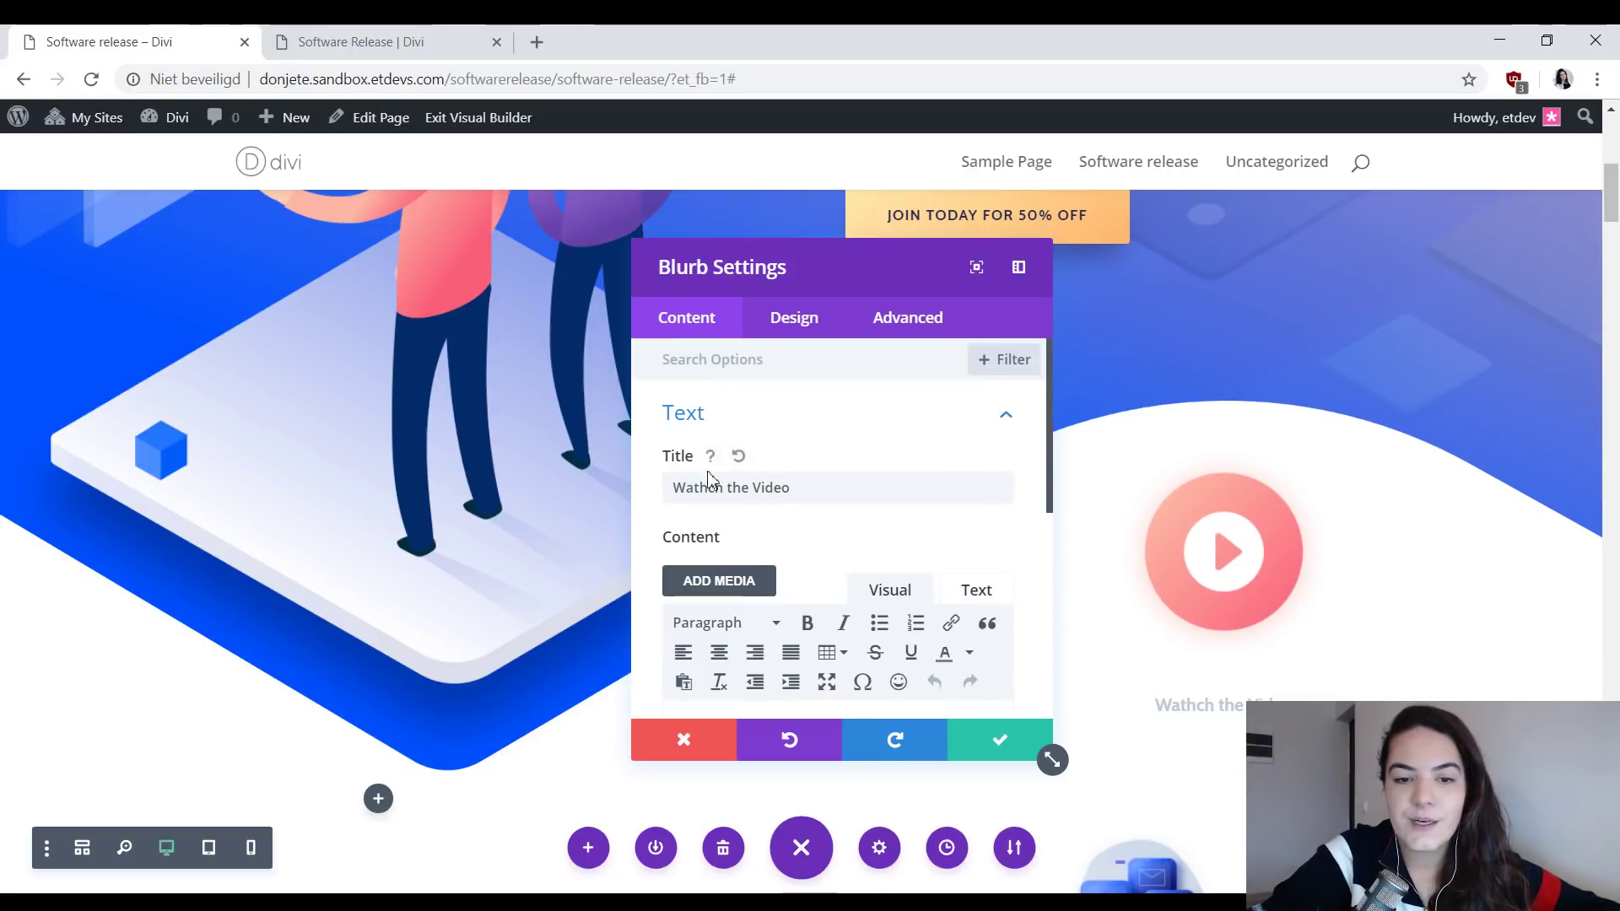
left_click(708, 487)
key("BackSpace")
scroll(793, 531, "down", 5)
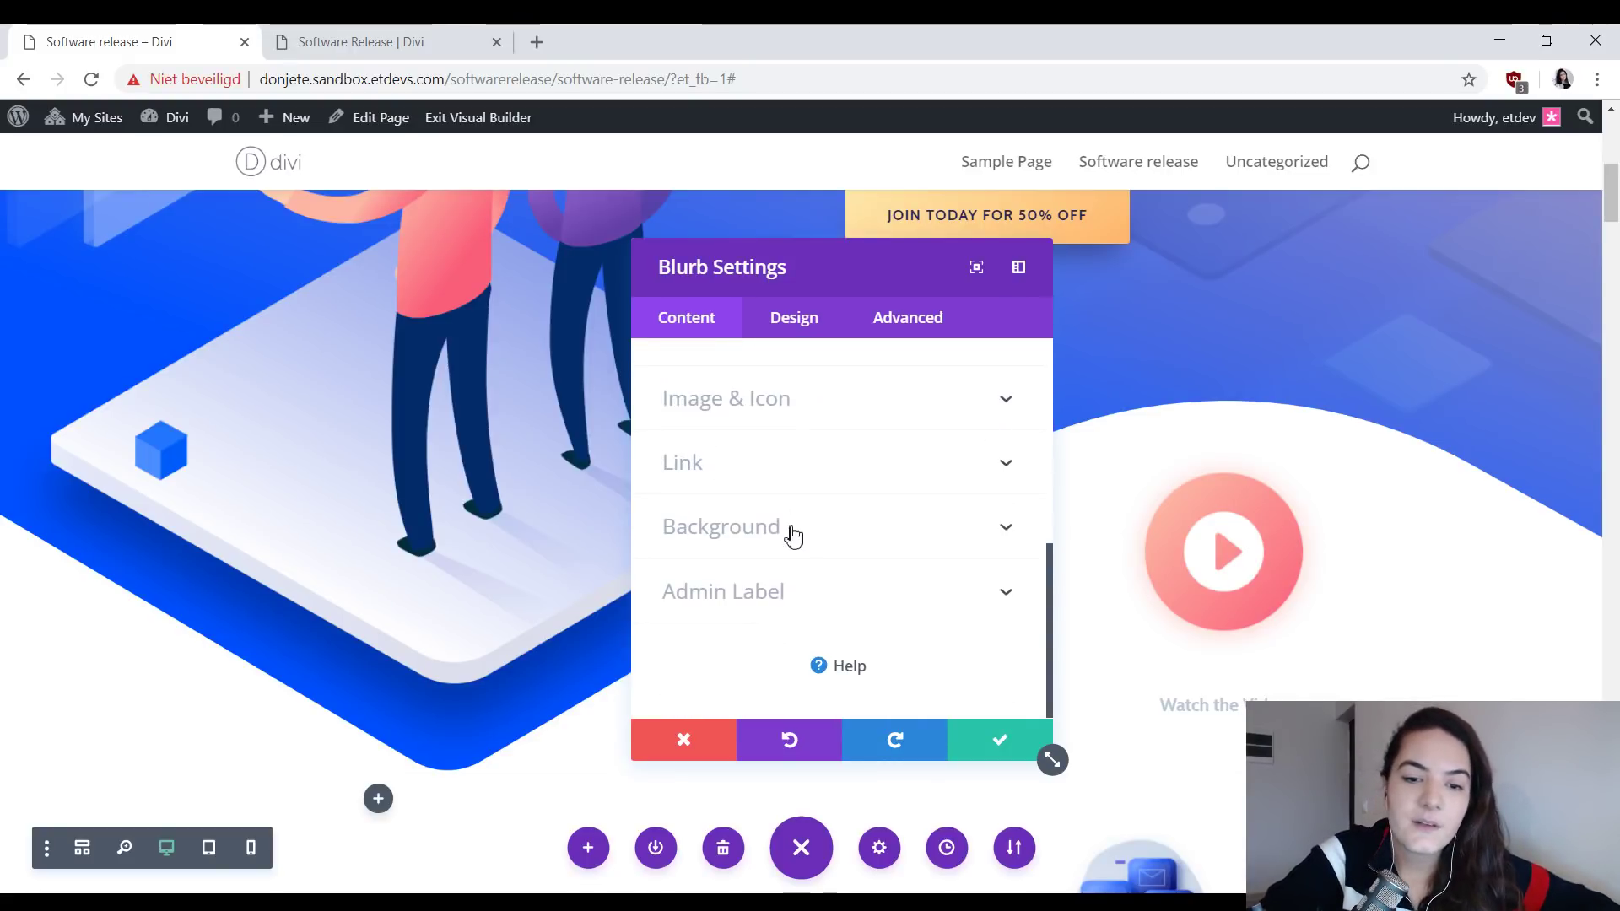
left_click(768, 432)
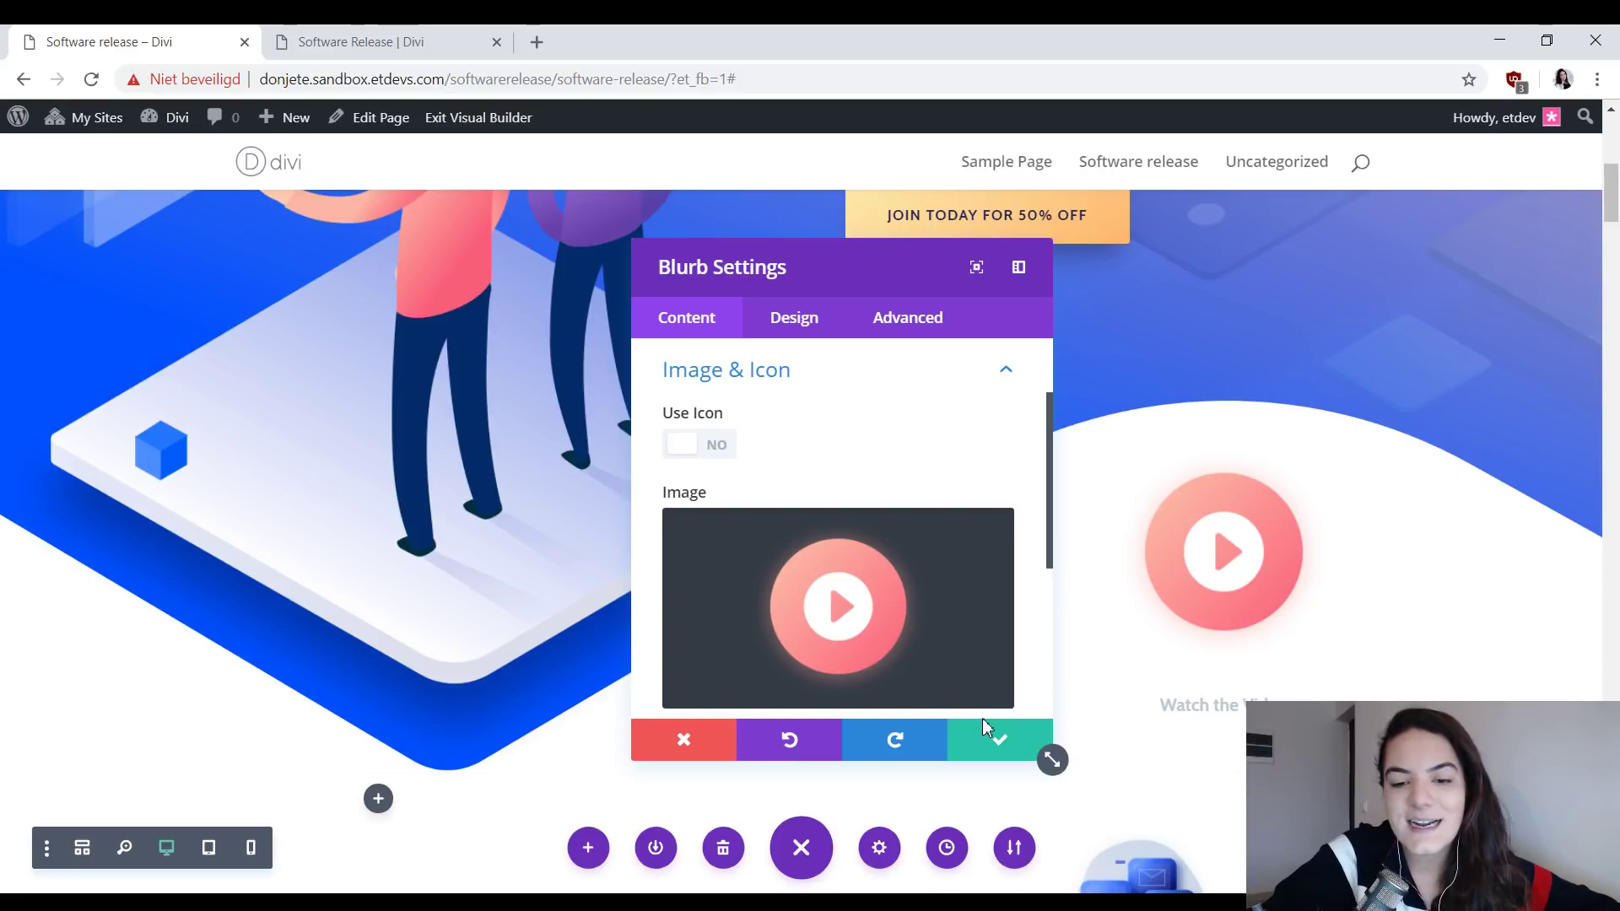
left_click(992, 744)
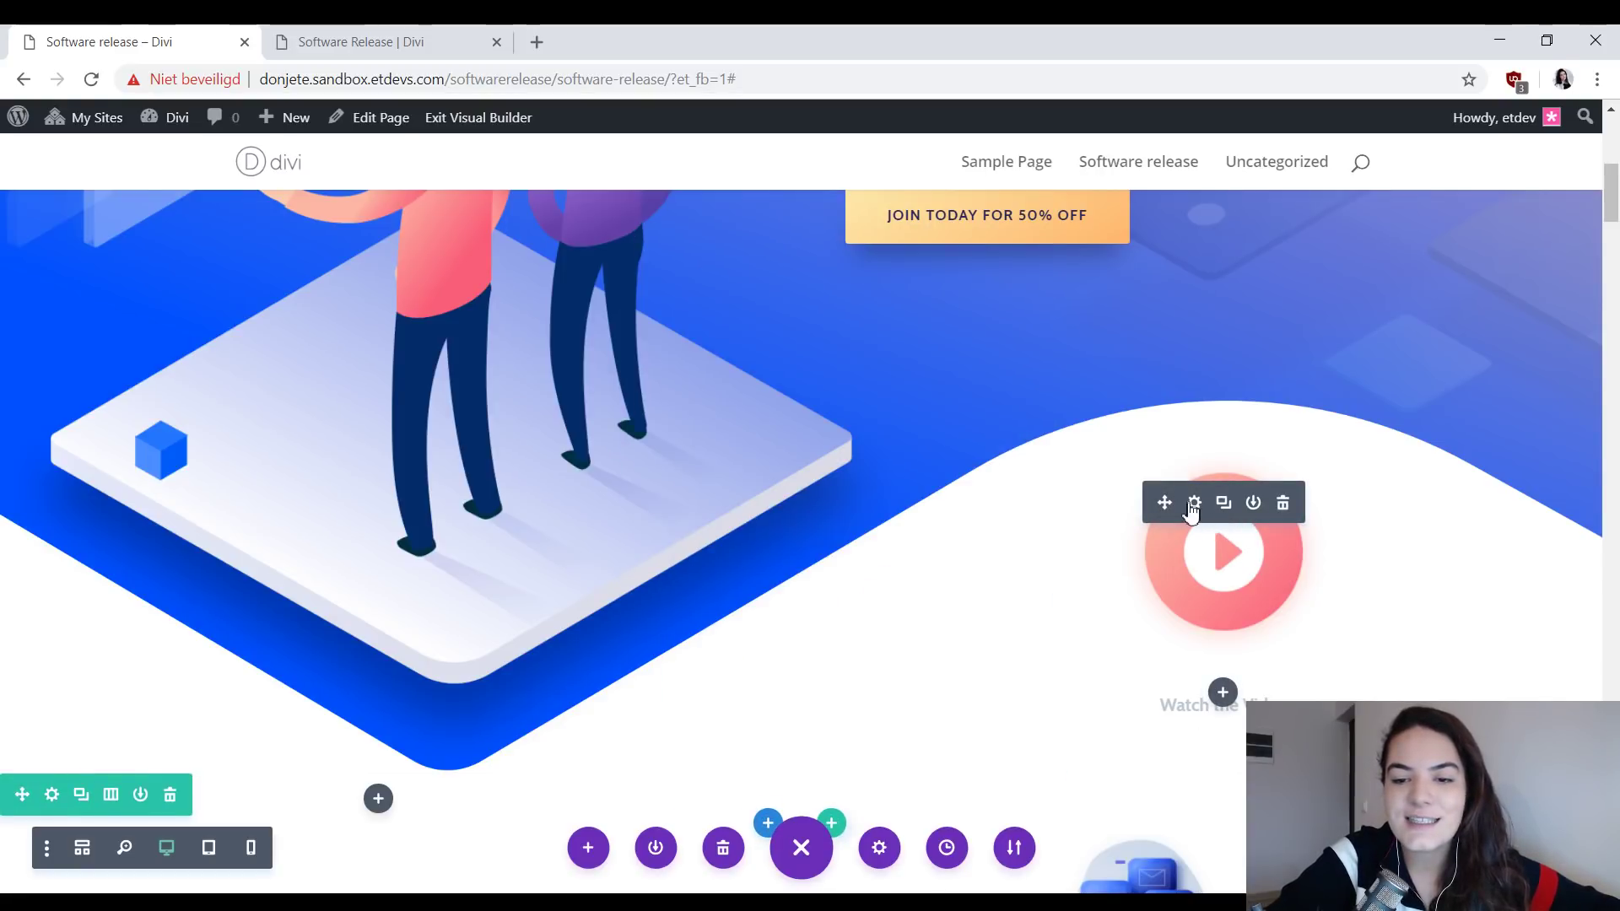
- Insert a Text module directly below the play-icon blurb in the hero section
left_click(1223, 693)
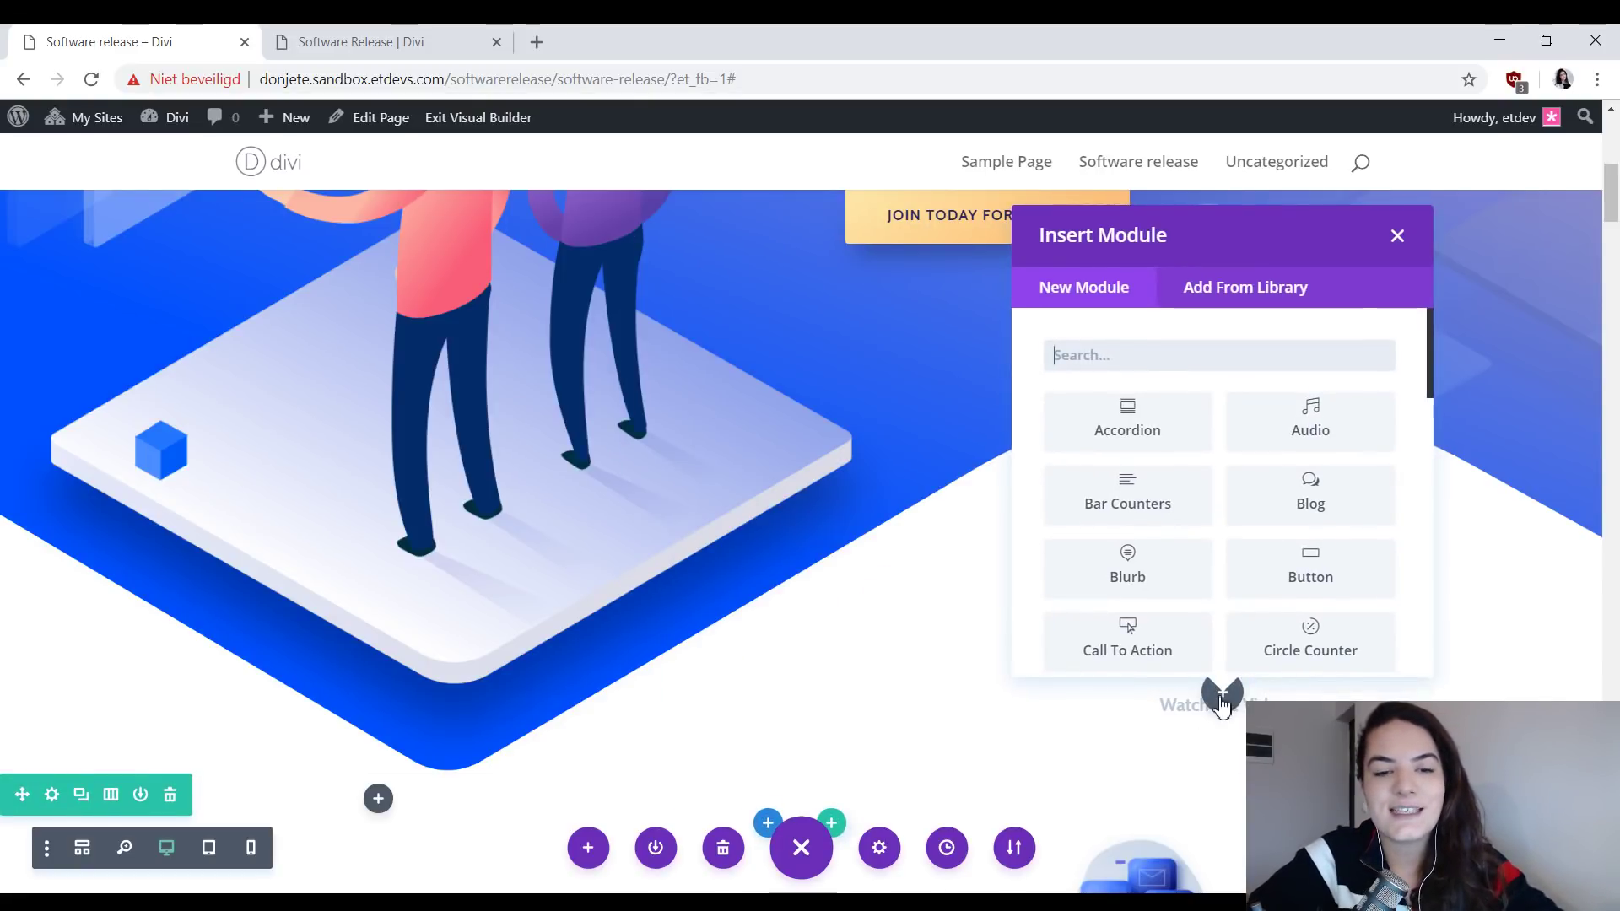
type("text")
left_click(1150, 445)
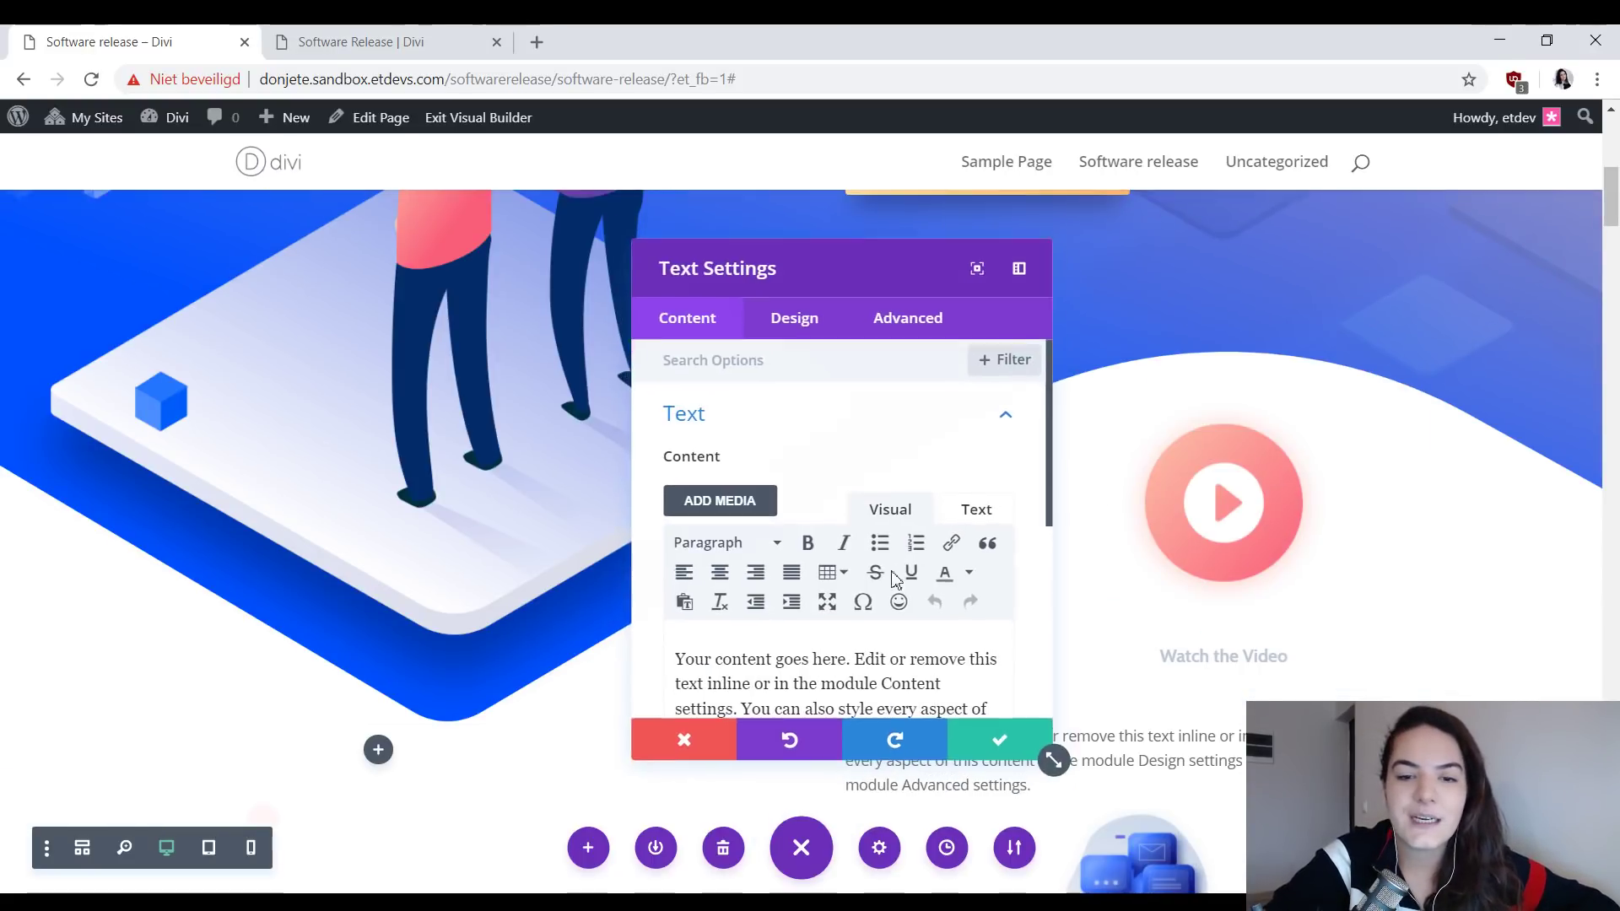
- Clear all placeholder content from the new text module's body
scroll(985, 481, "down", 2)
scroll(985, 481, "down", 1)
left_click(810, 524)
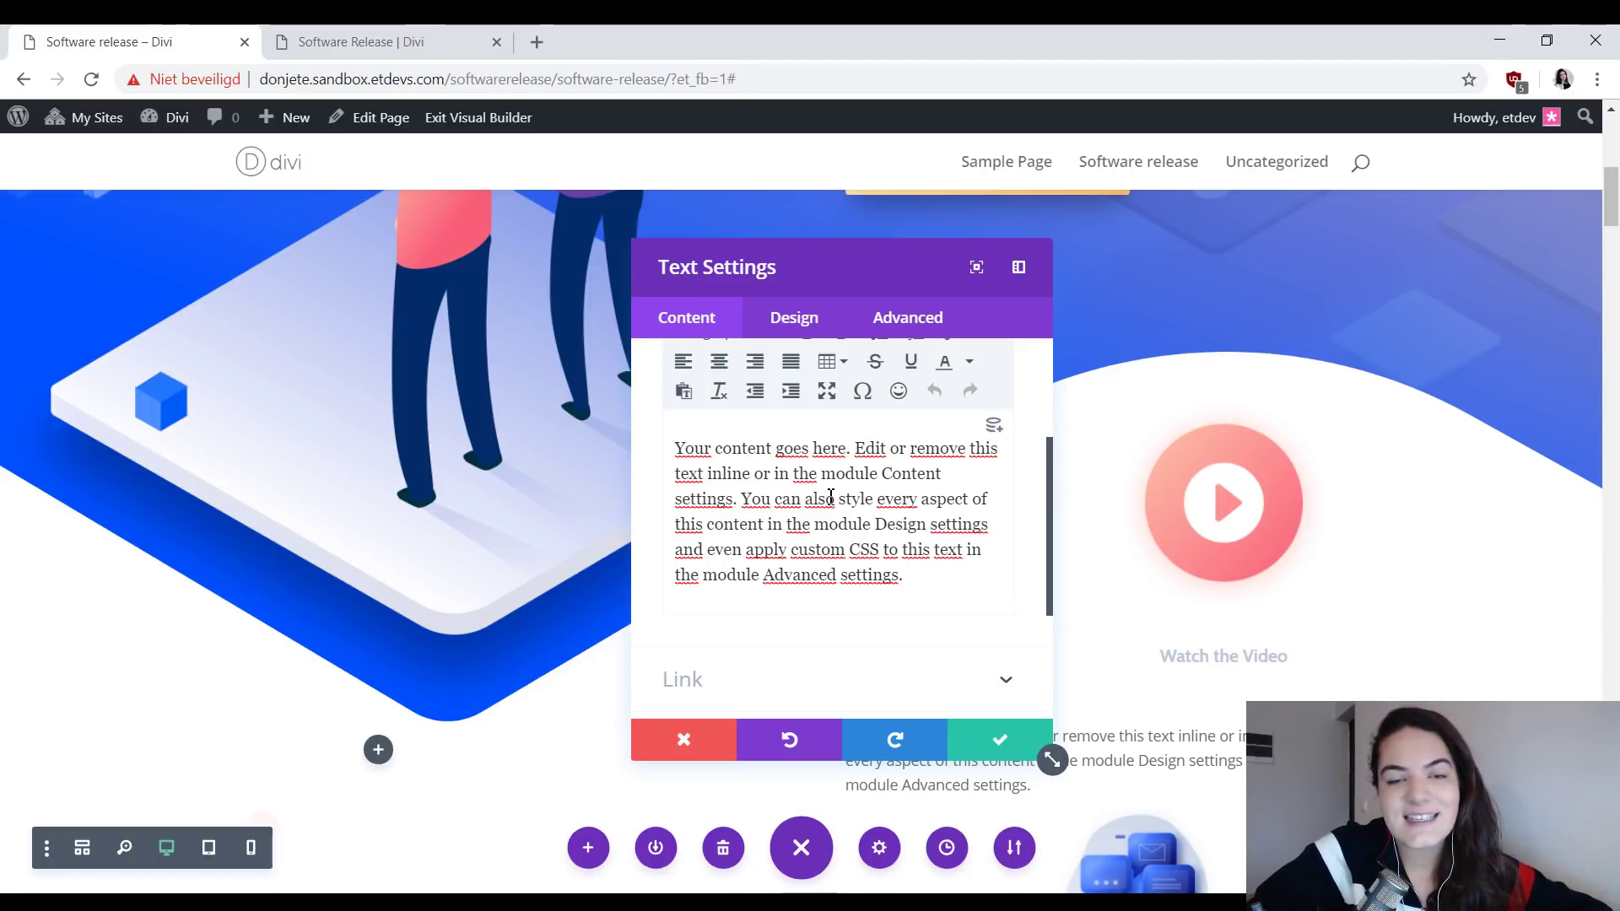
left_click(346, 42)
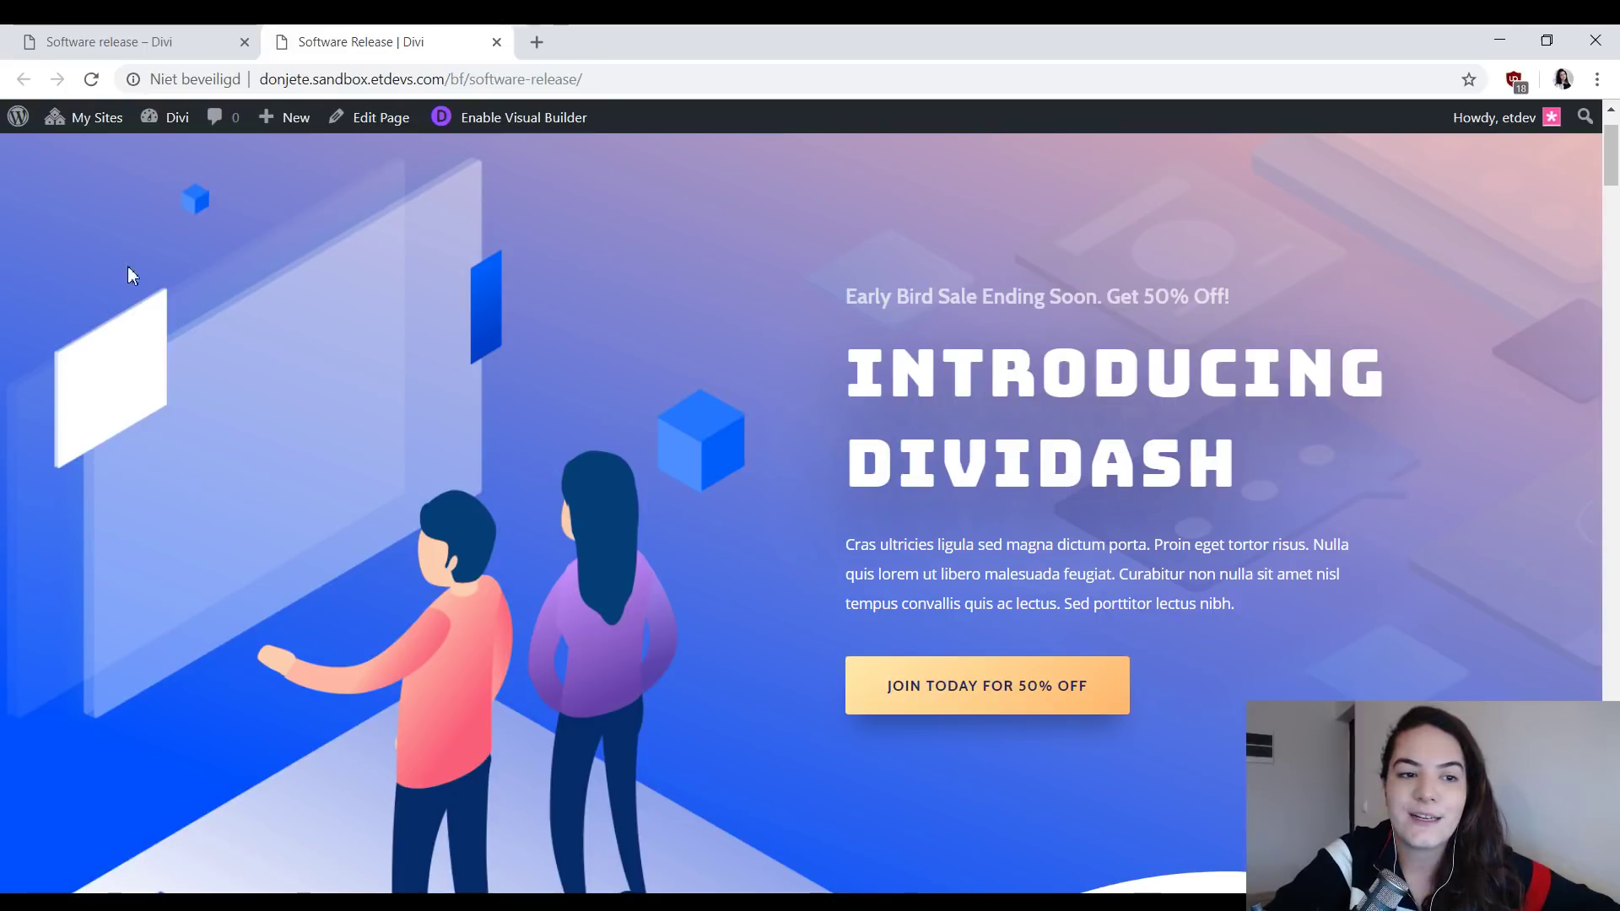
left_click(127, 41)
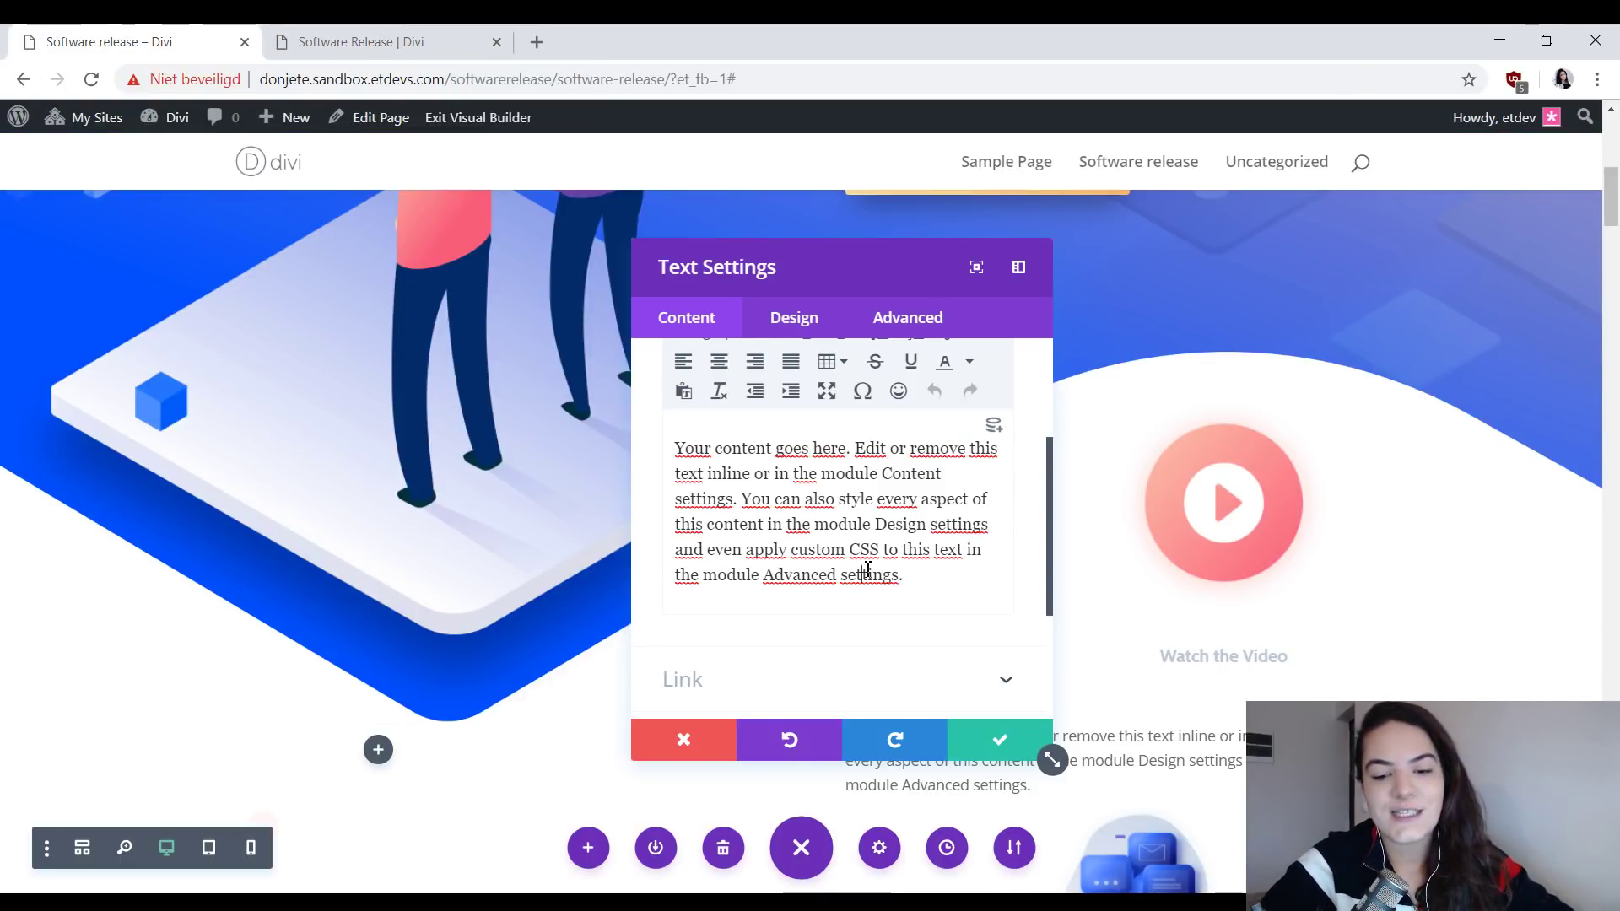
key("ctrl+a")
key("BackSpace")
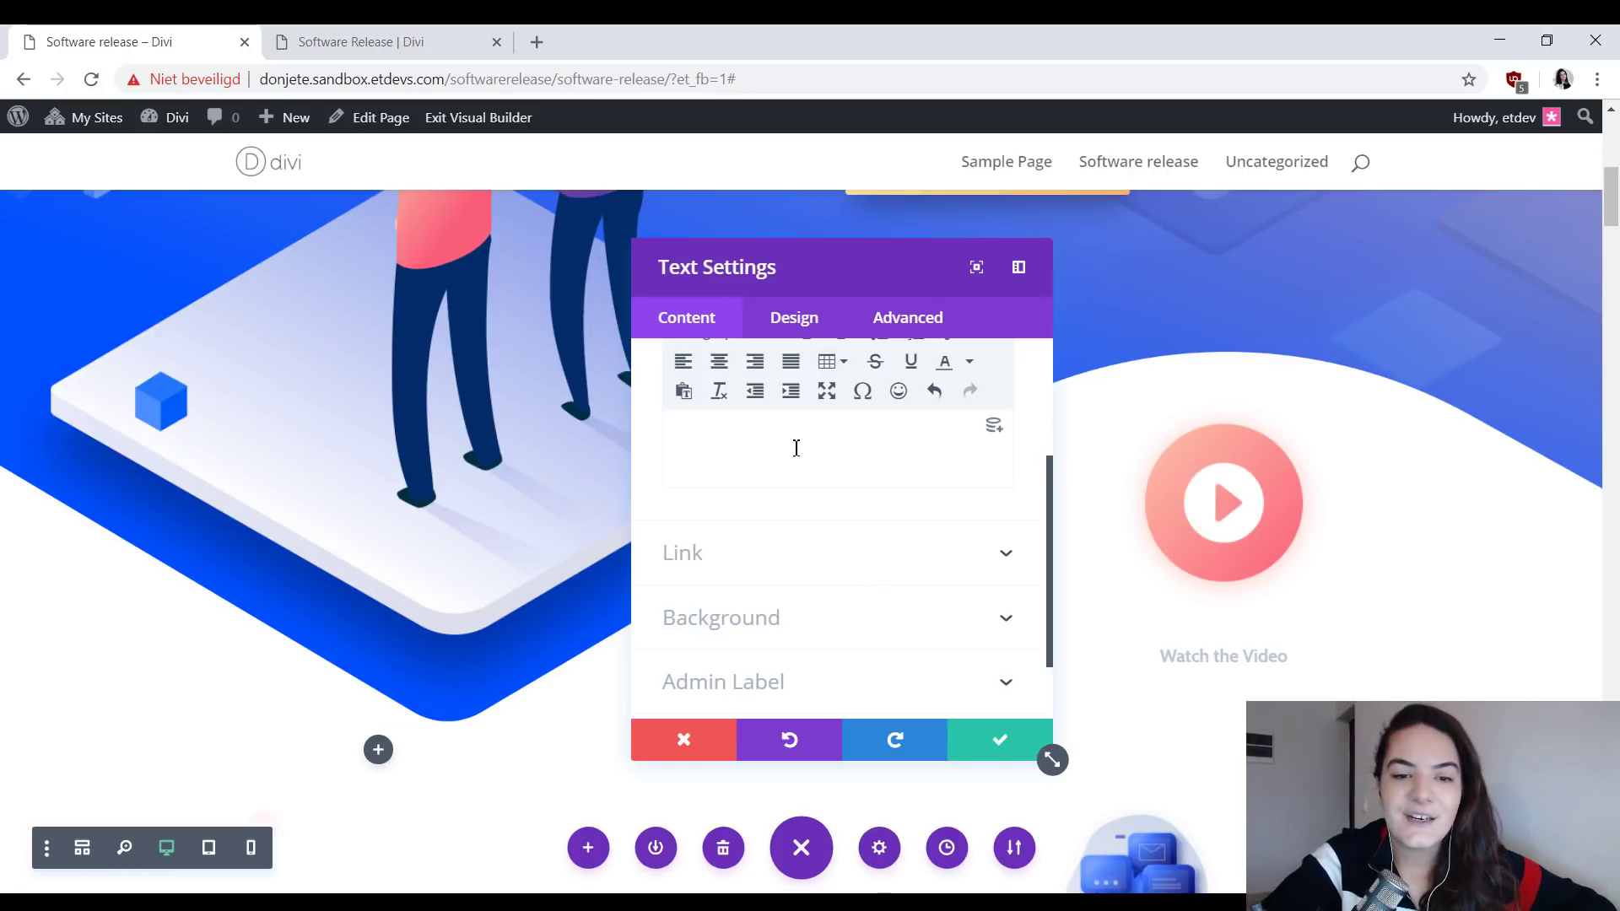
- Insert the play-button image launch-06.png from the media library into the text module's content
left_click_drag(1051, 492, 1051, 397)
left_click(713, 432)
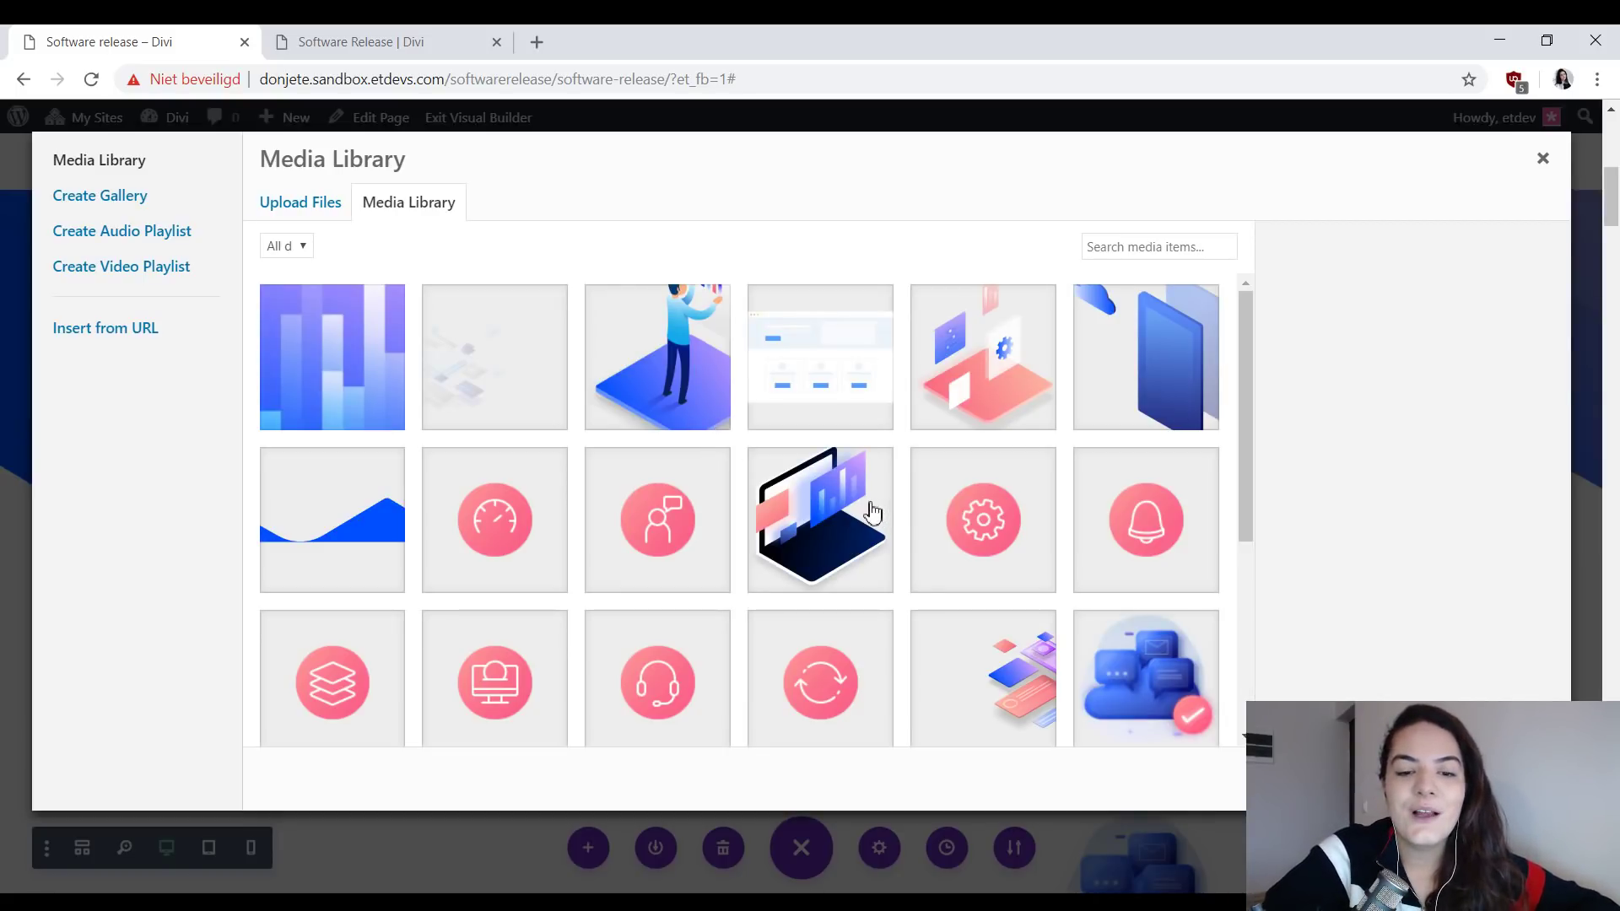
scroll(872, 513, "down", 3)
left_click(651, 631)
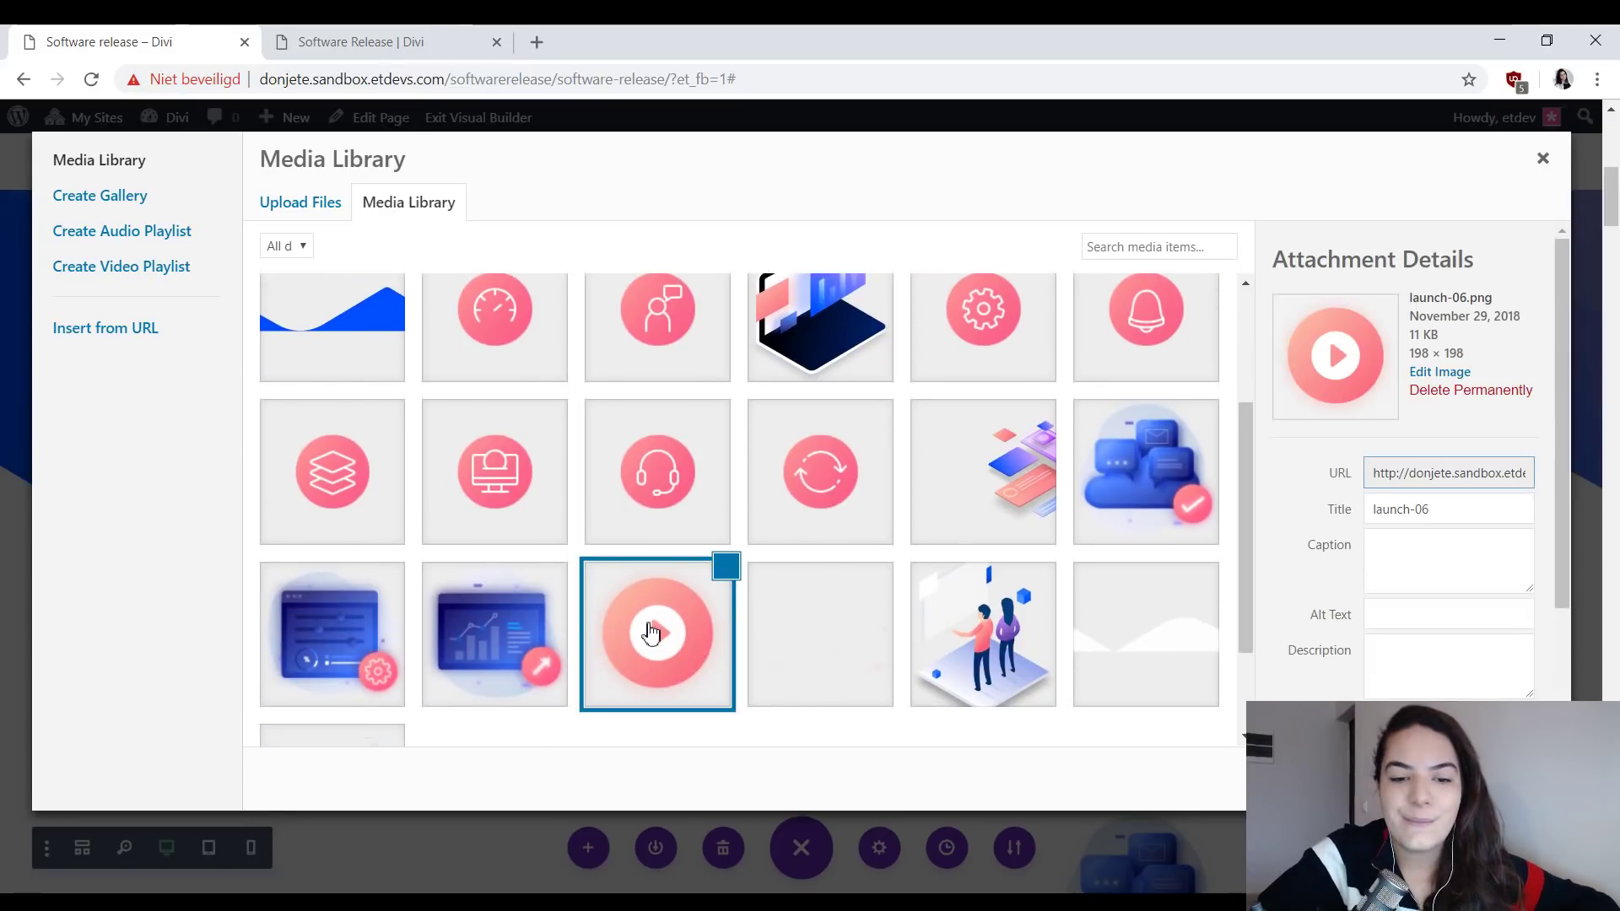
left_click(1501, 777)
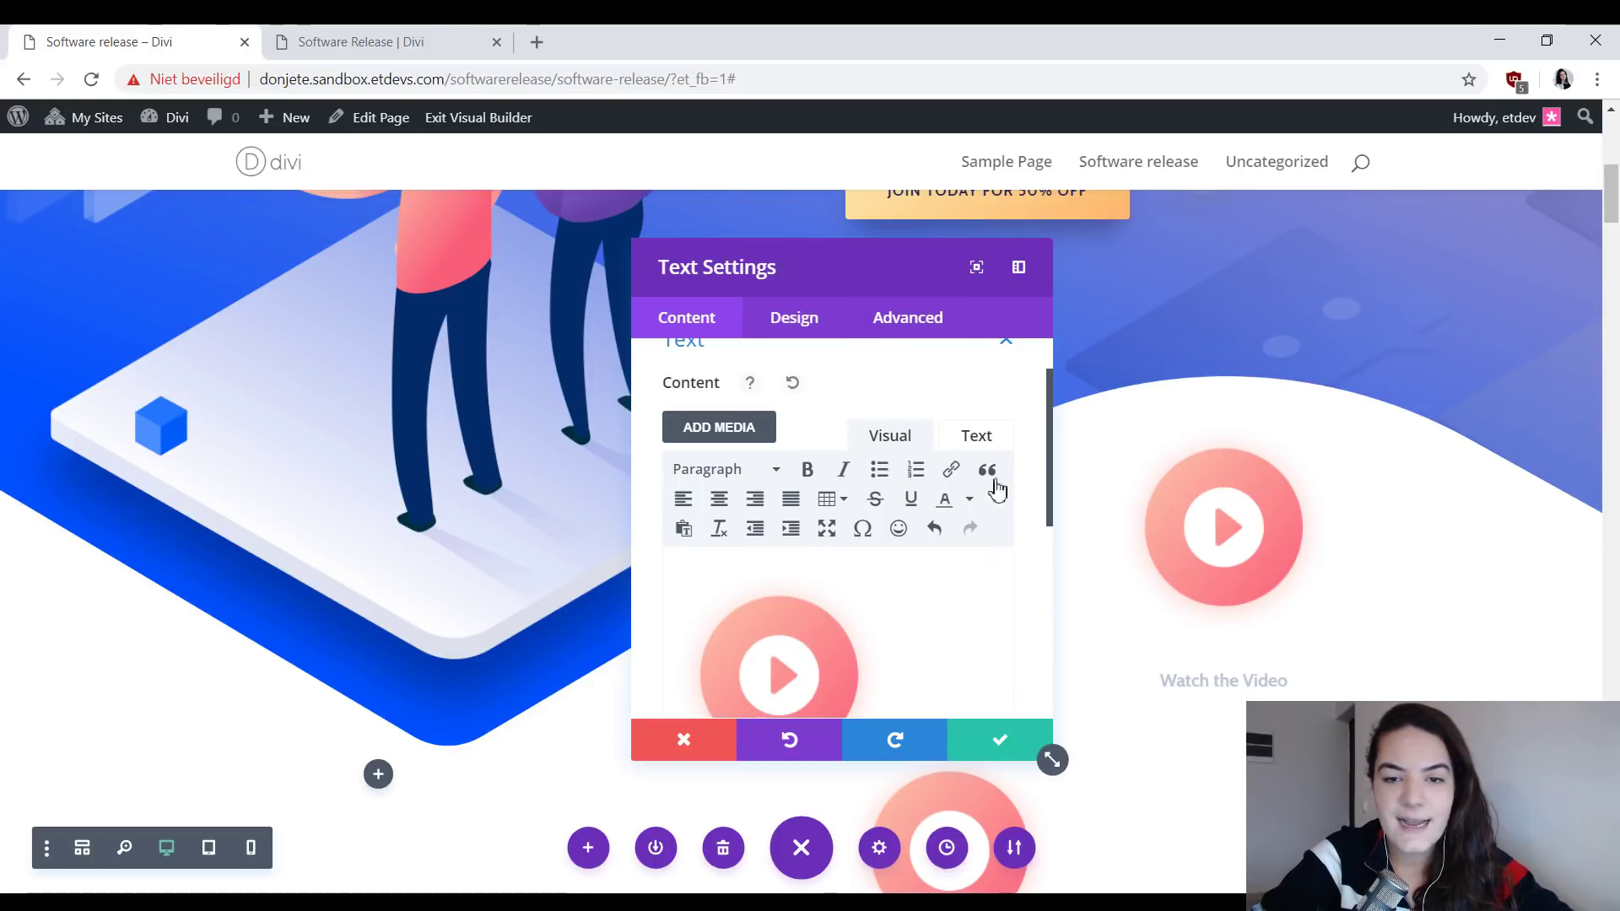
- Add the caption "Watch the Video" below the play image in the text module's content
left_click_drag(1053, 762, 1116, 815)
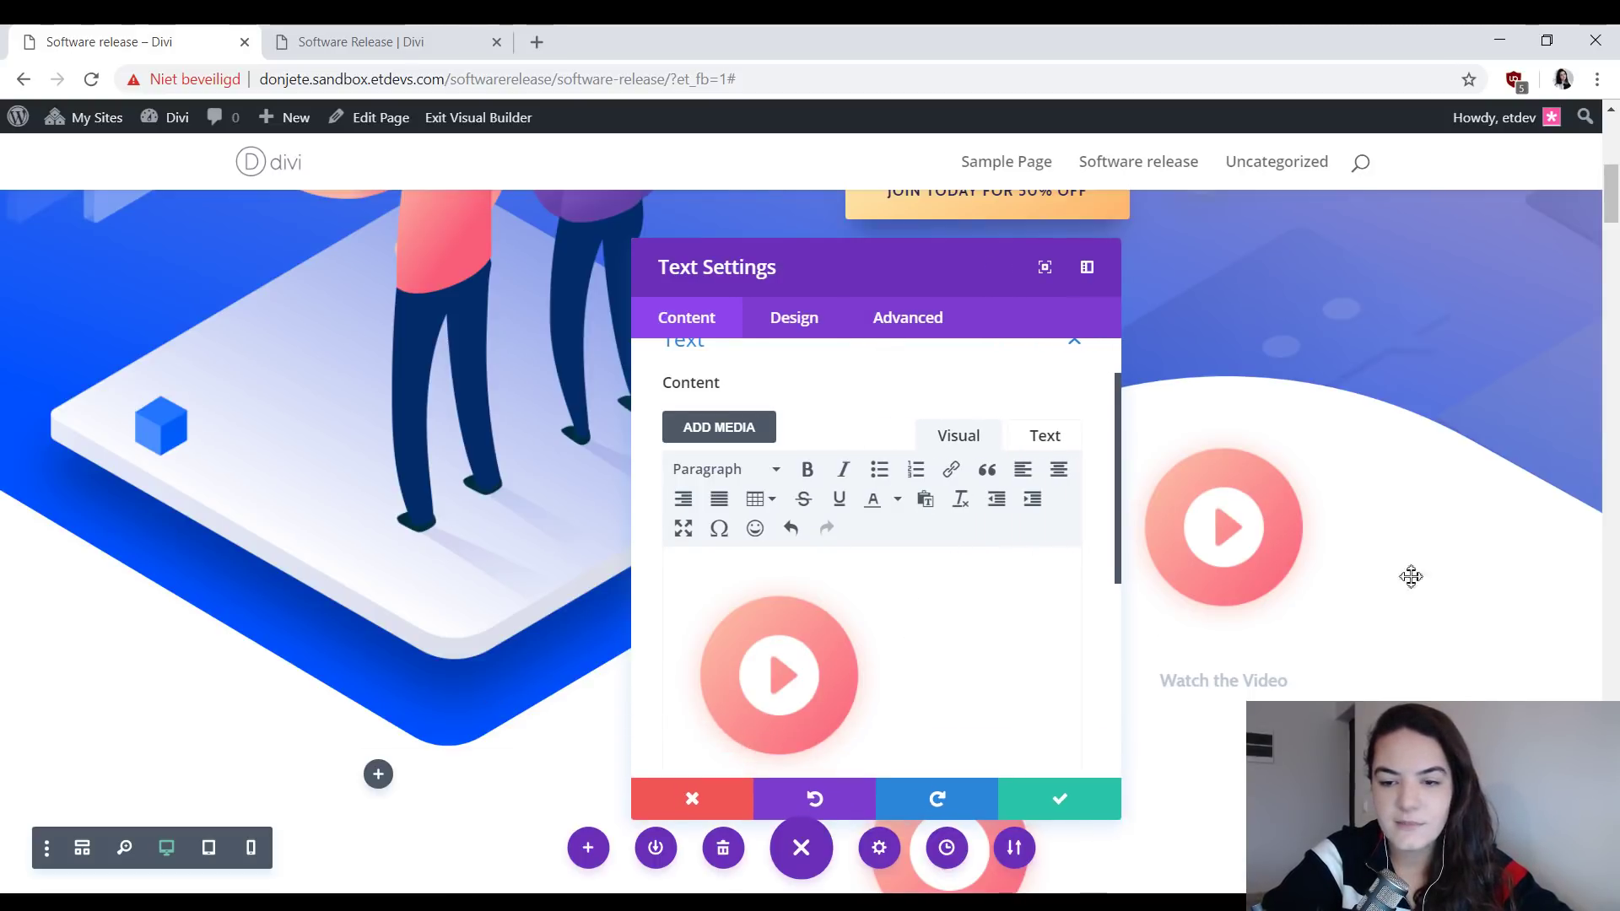
scroll(963, 635, "down", 3)
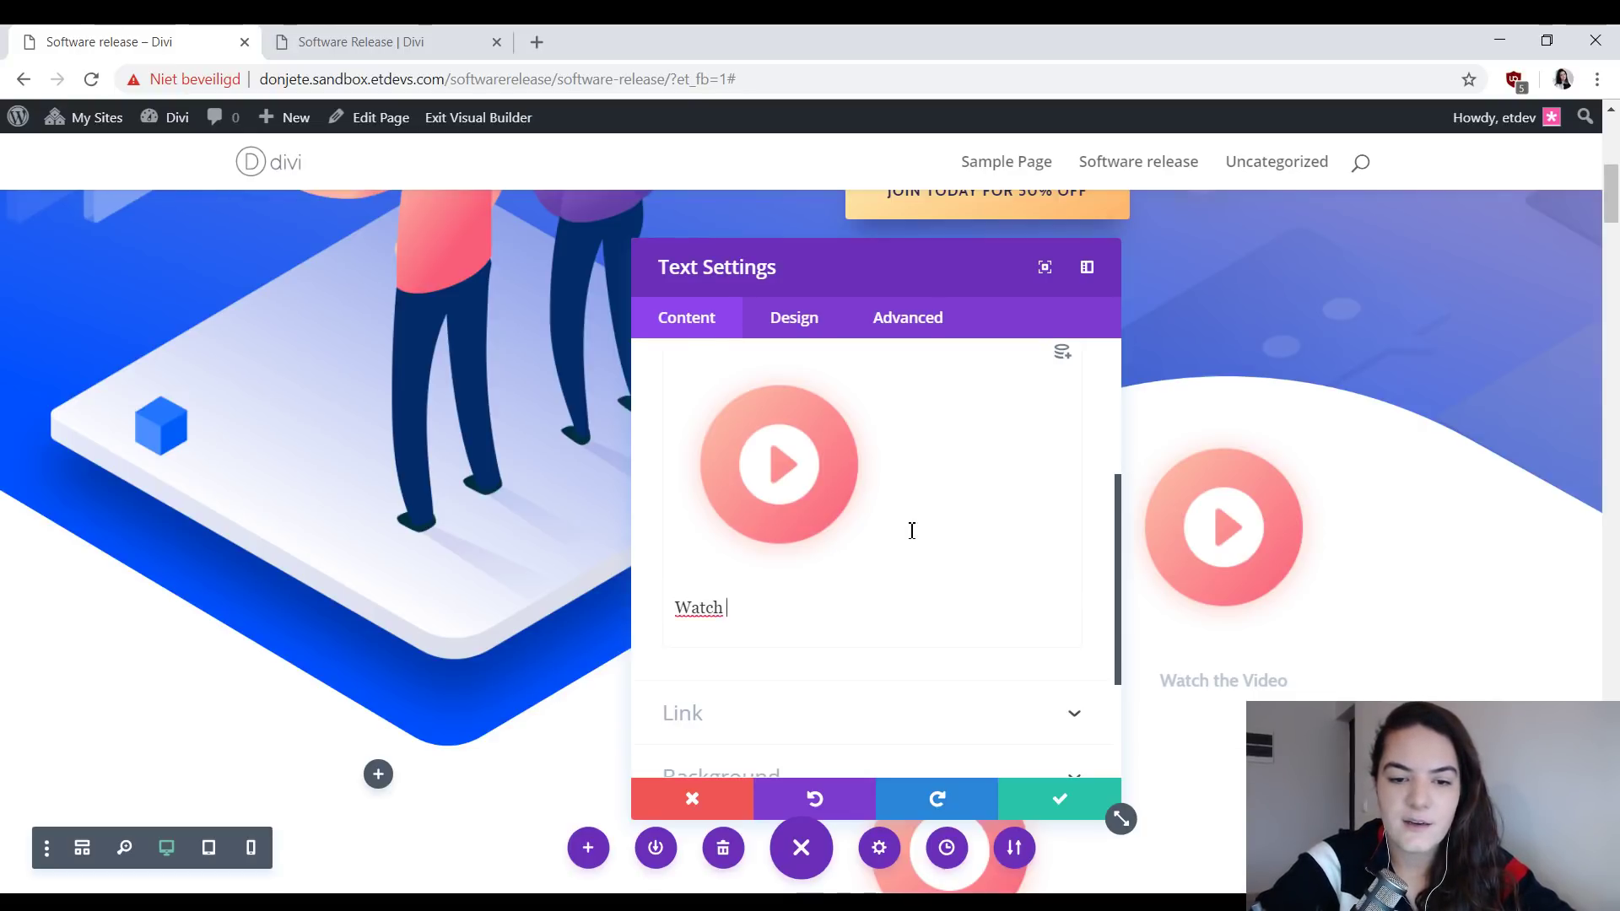
type("the")
key("Up")
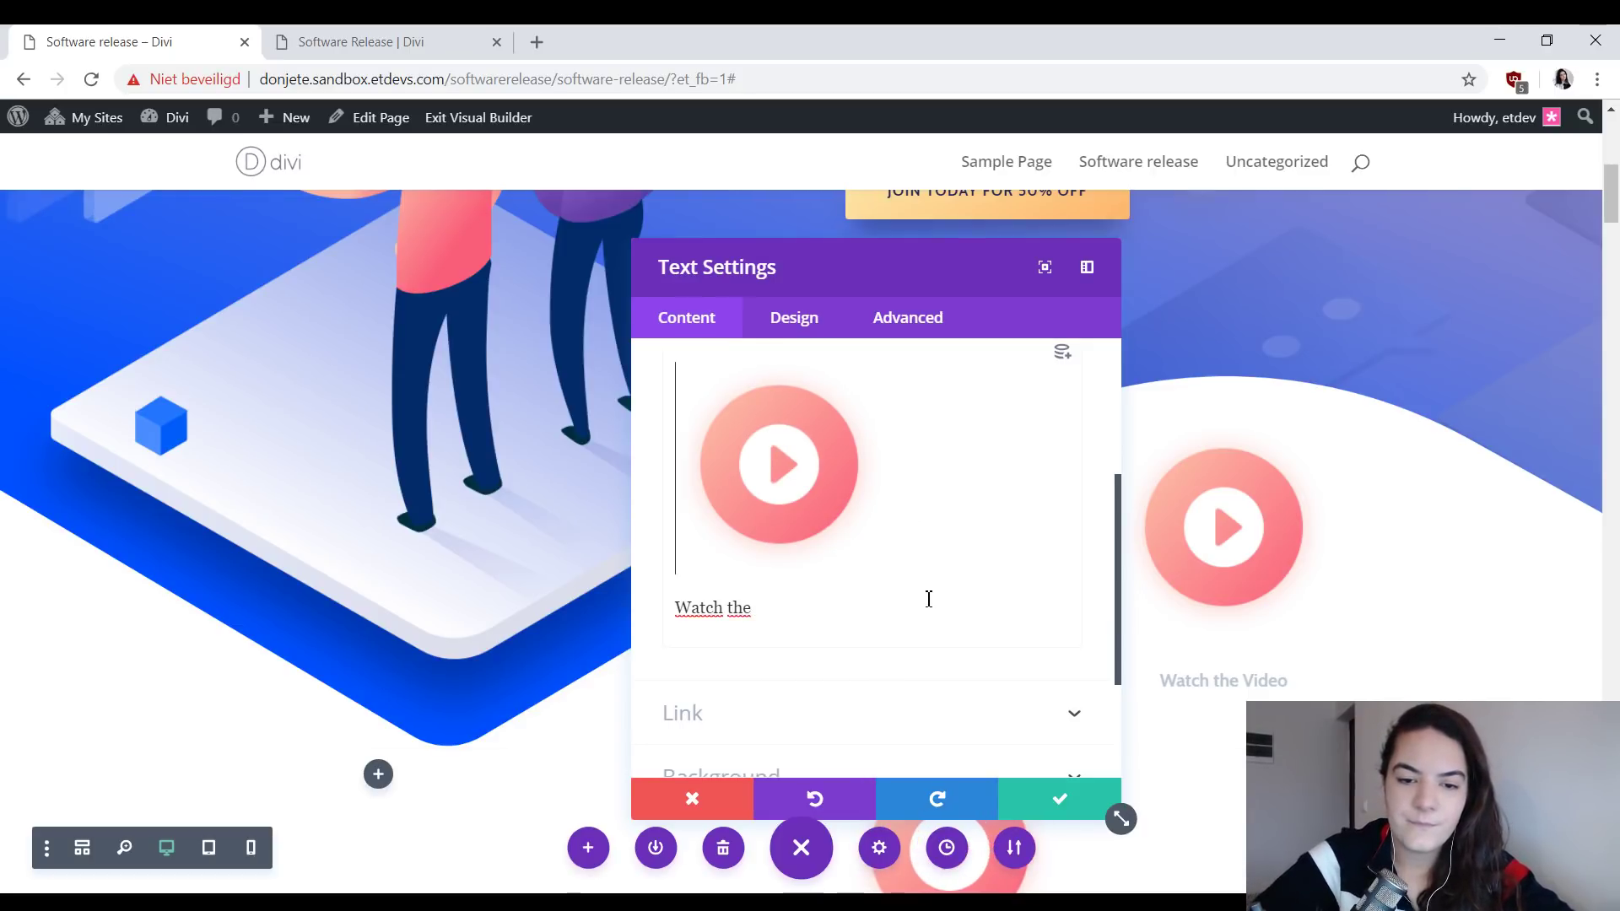
type("Video")
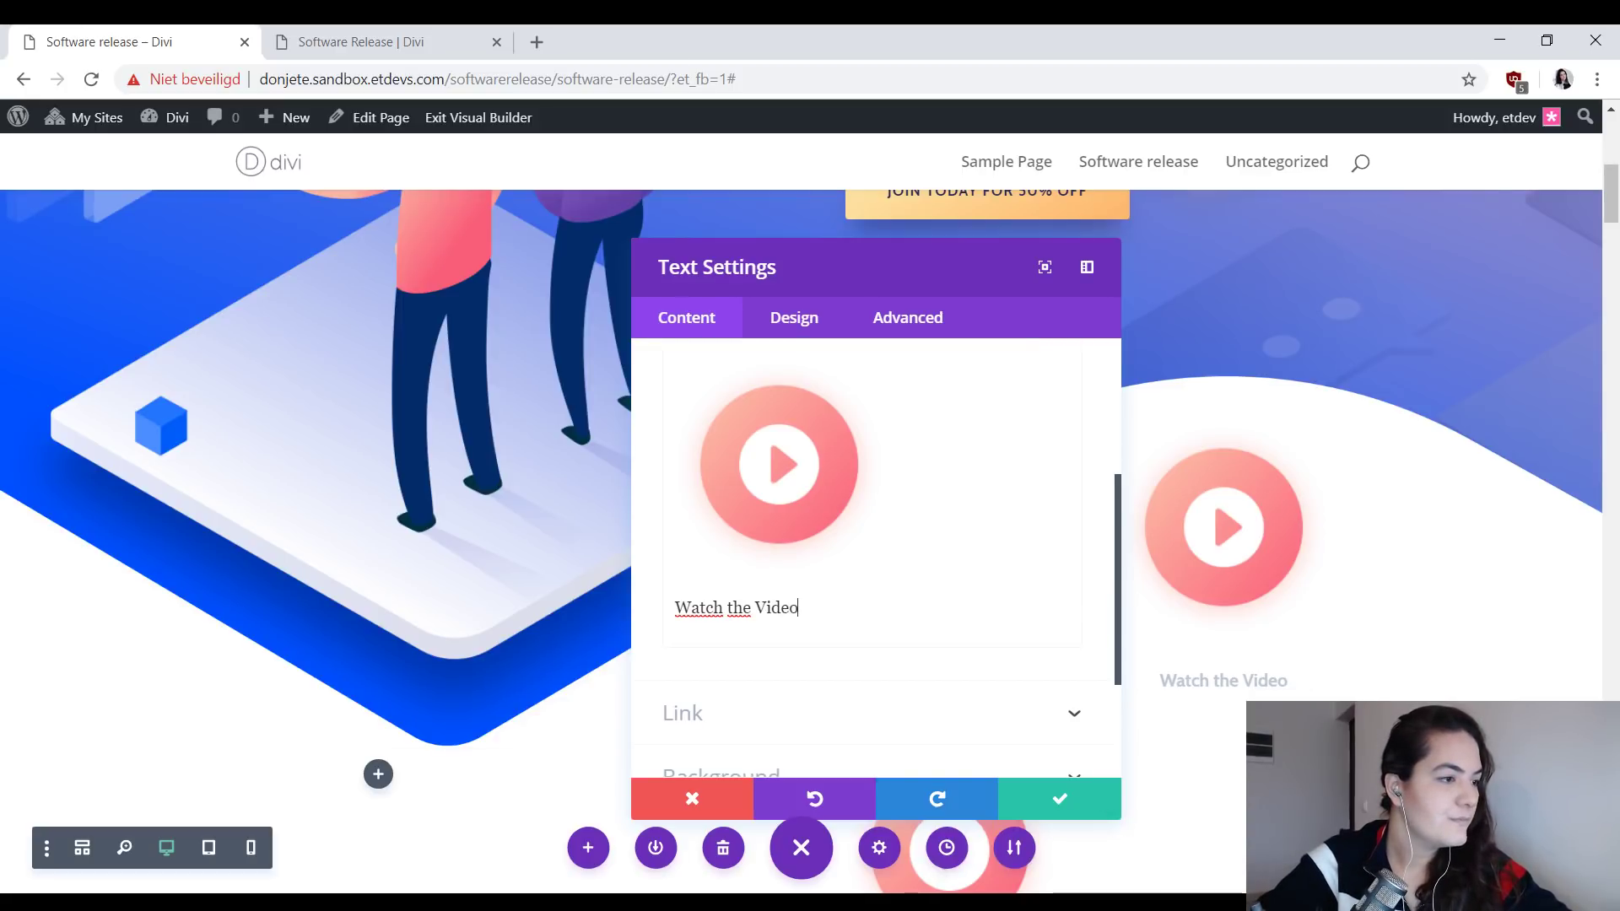
- Set the text module's text orientation to centered
left_click(794, 317)
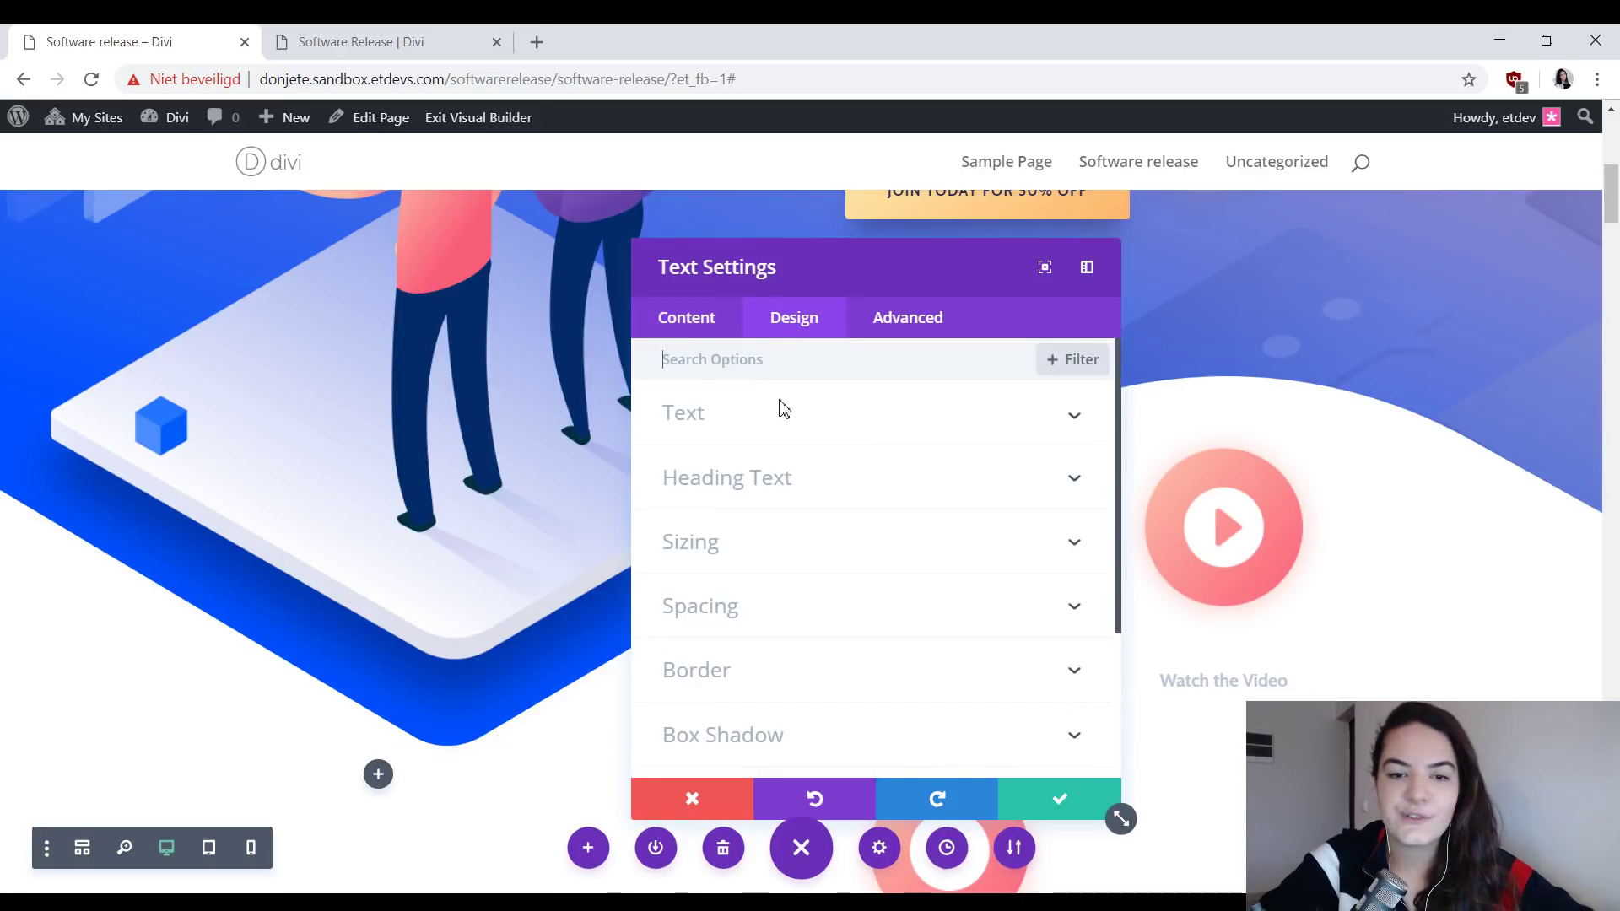
left_click(778, 418)
scroll(899, 595, "down", 10)
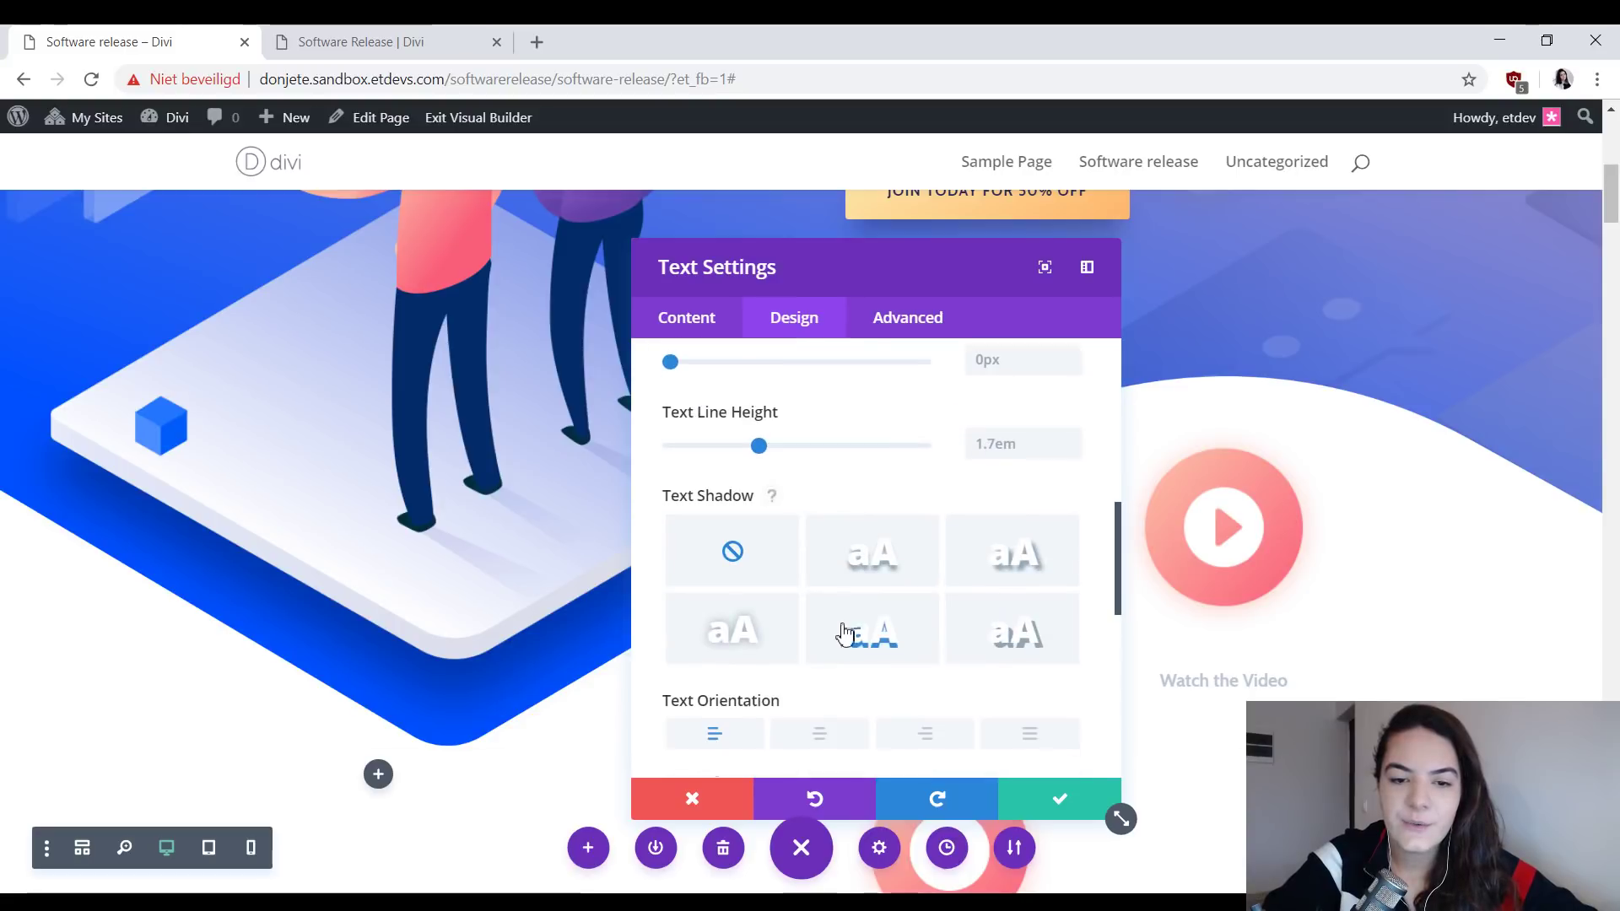
left_click(802, 546)
scroll(1397, 620, "down", 2)
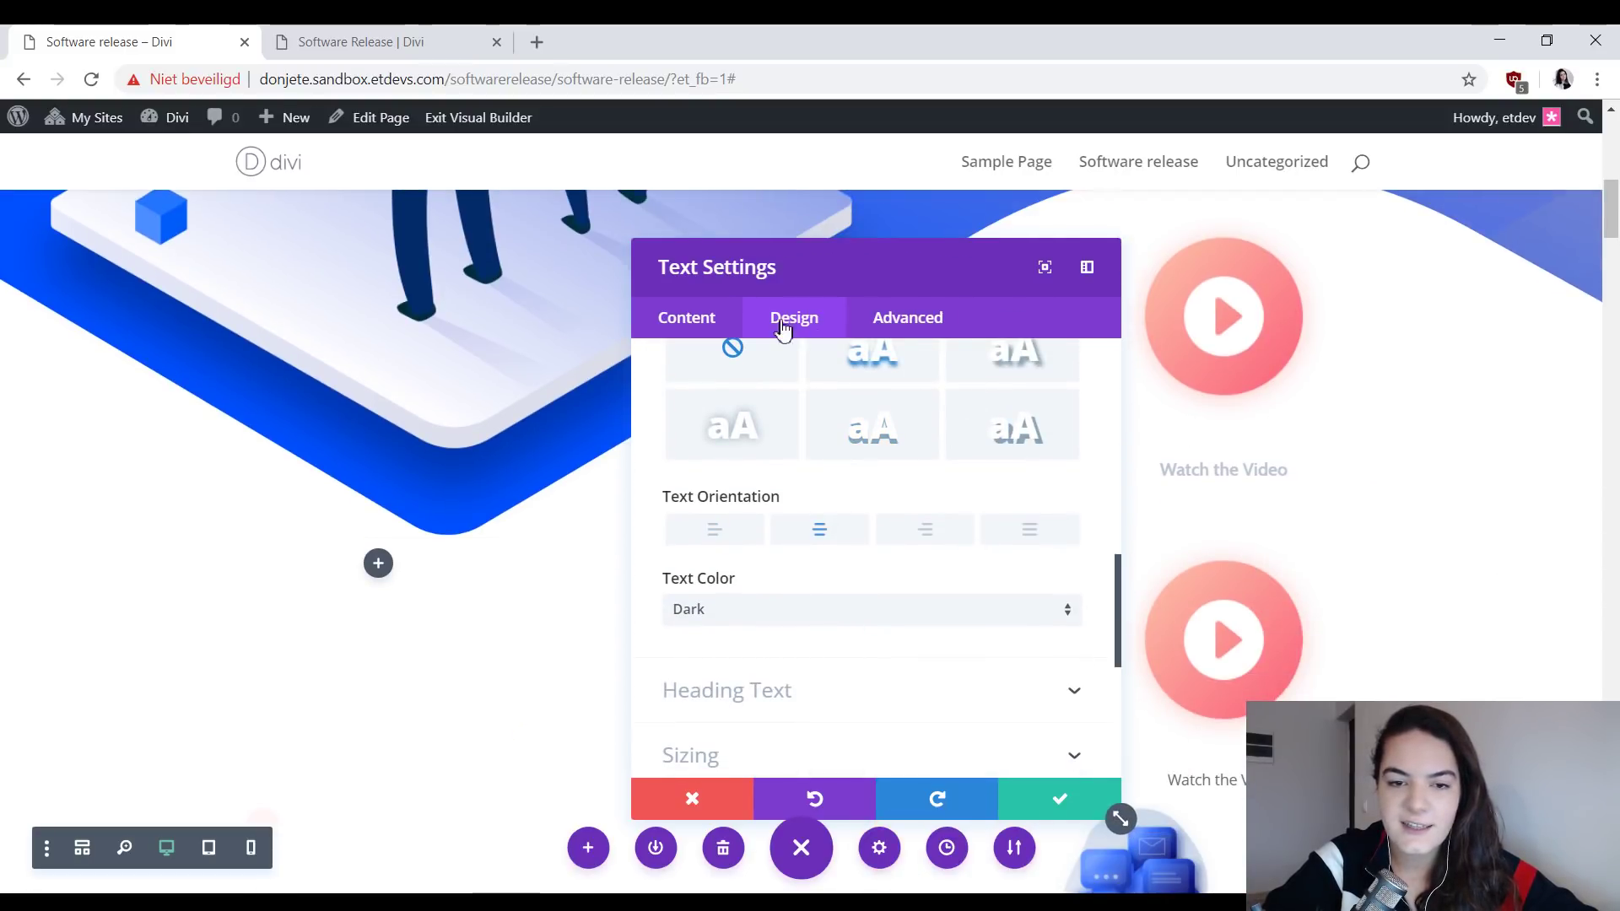
- Set the text module's link font to Cabin with a Bold weight
scroll(926, 538, "up", 10)
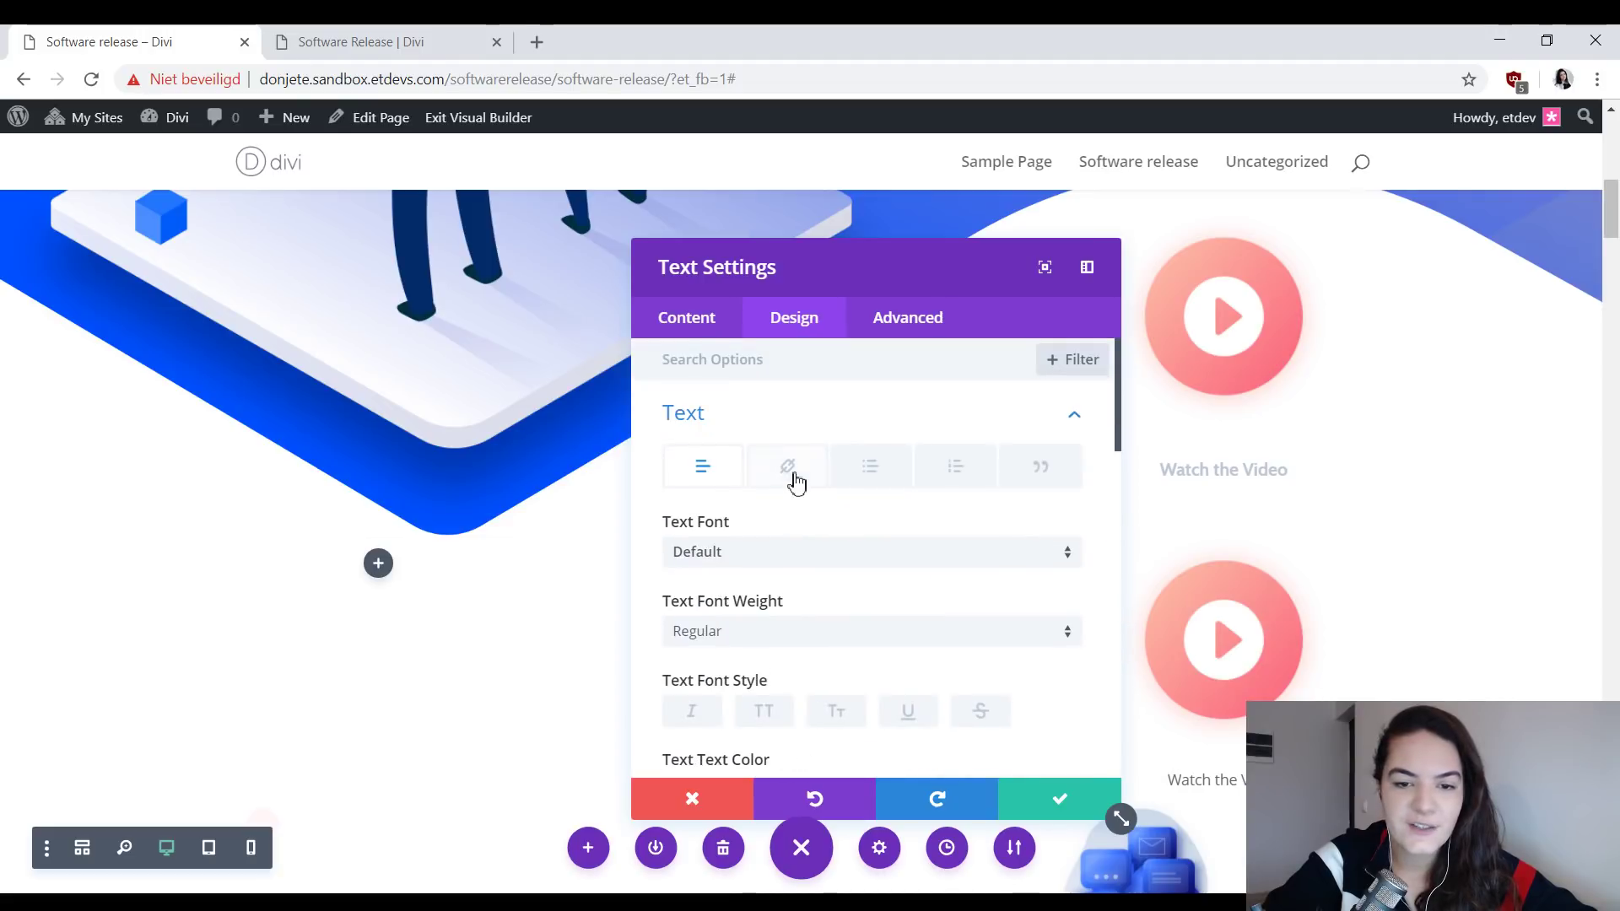
left_click(790, 470)
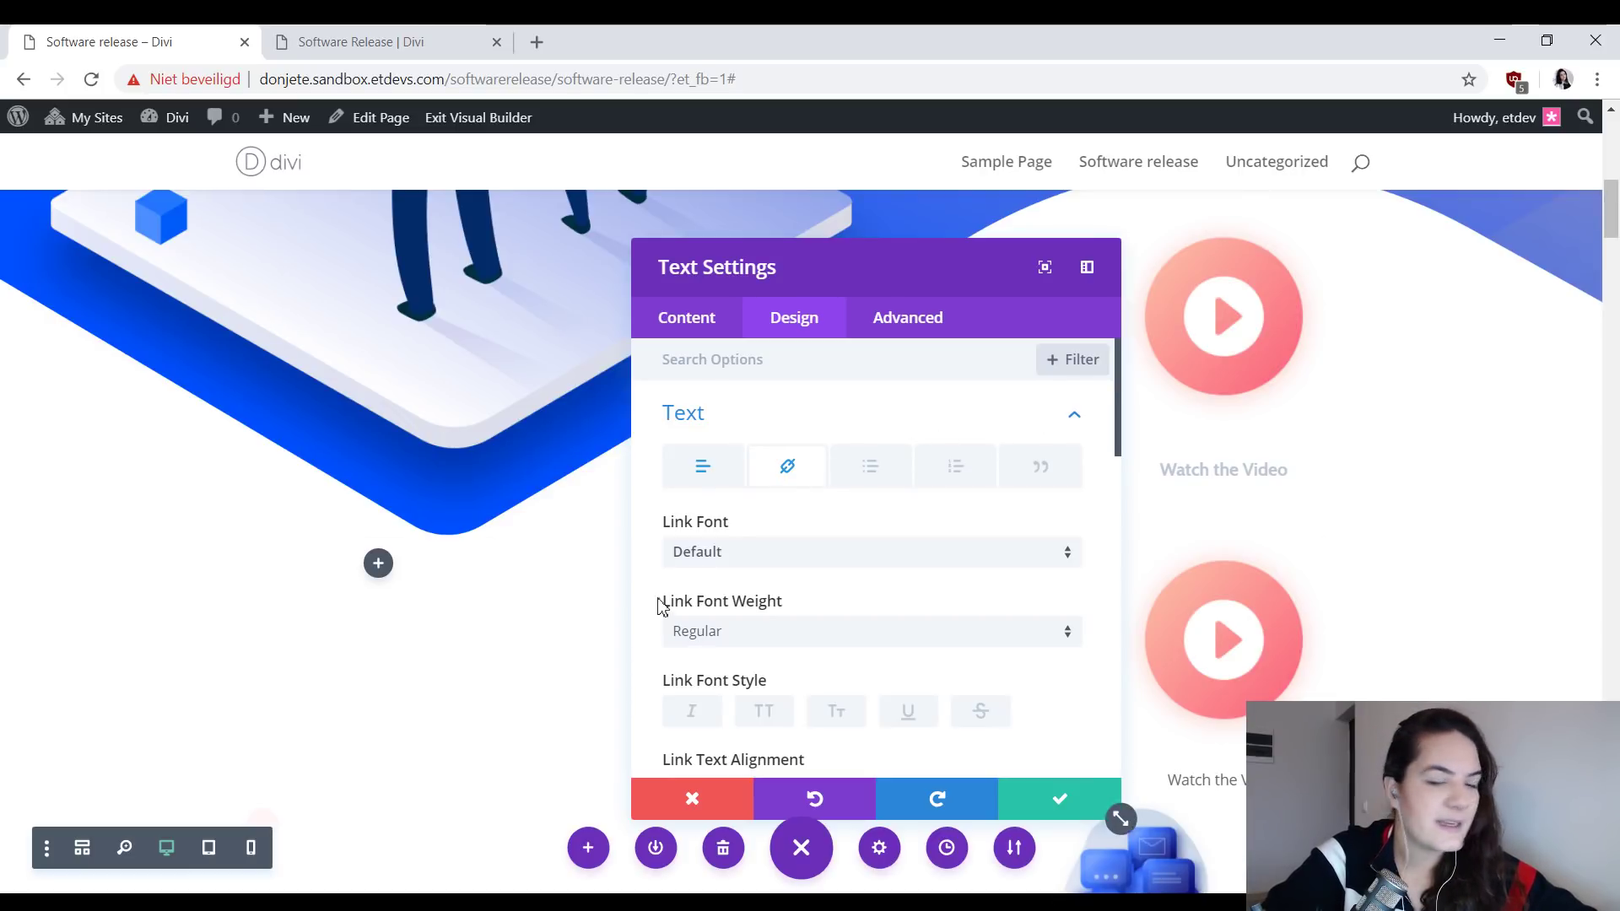
left_click(773, 558)
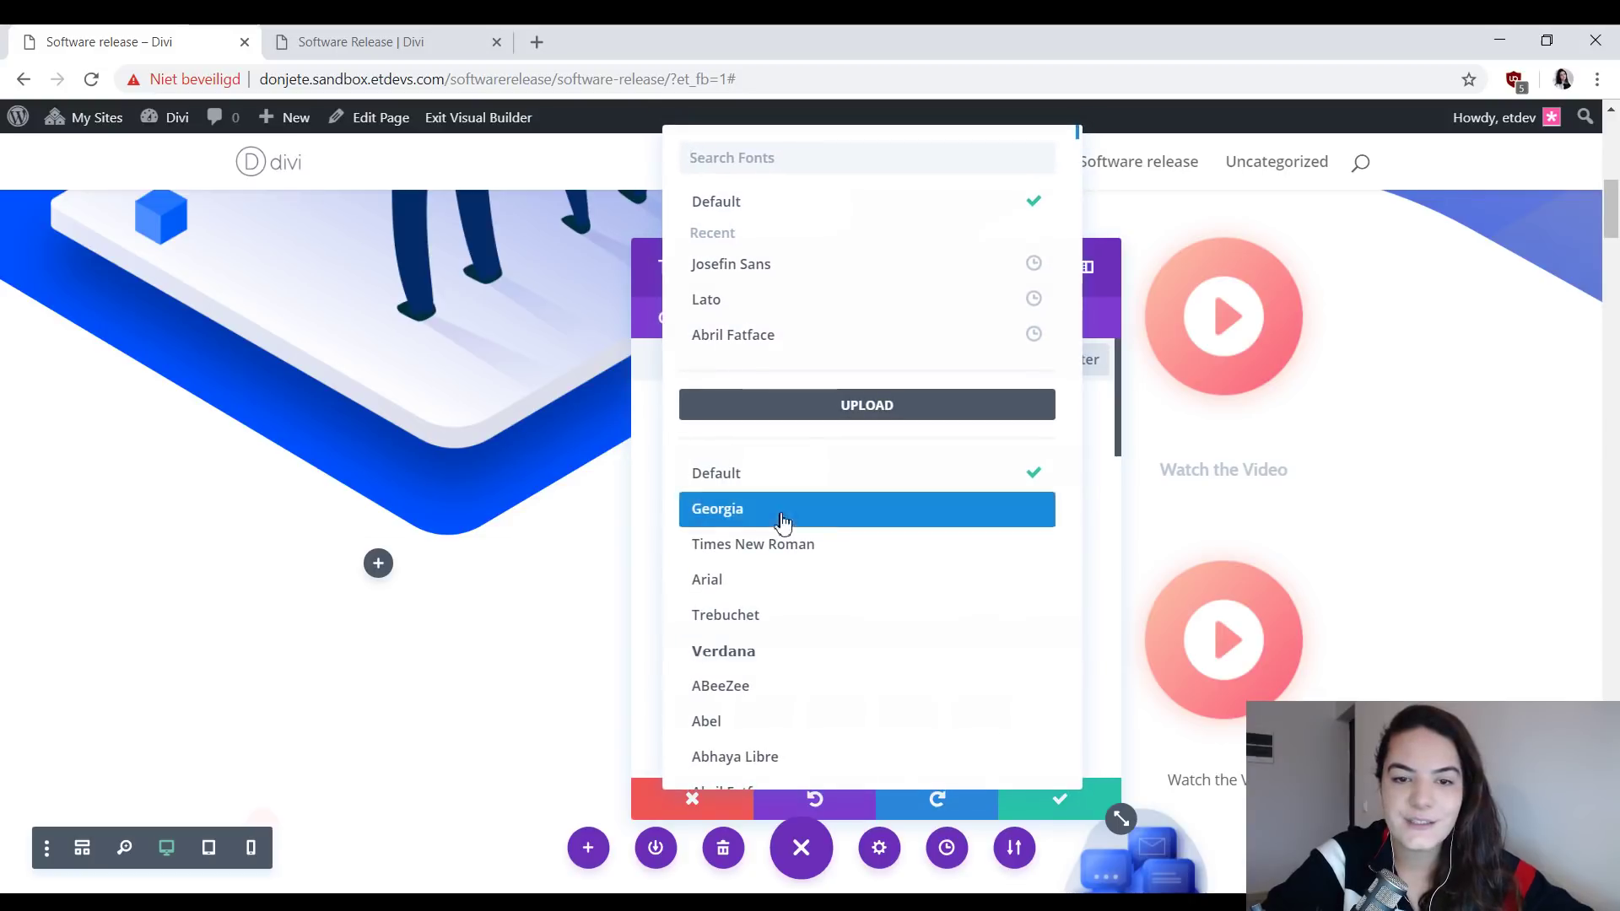
type("cabin")
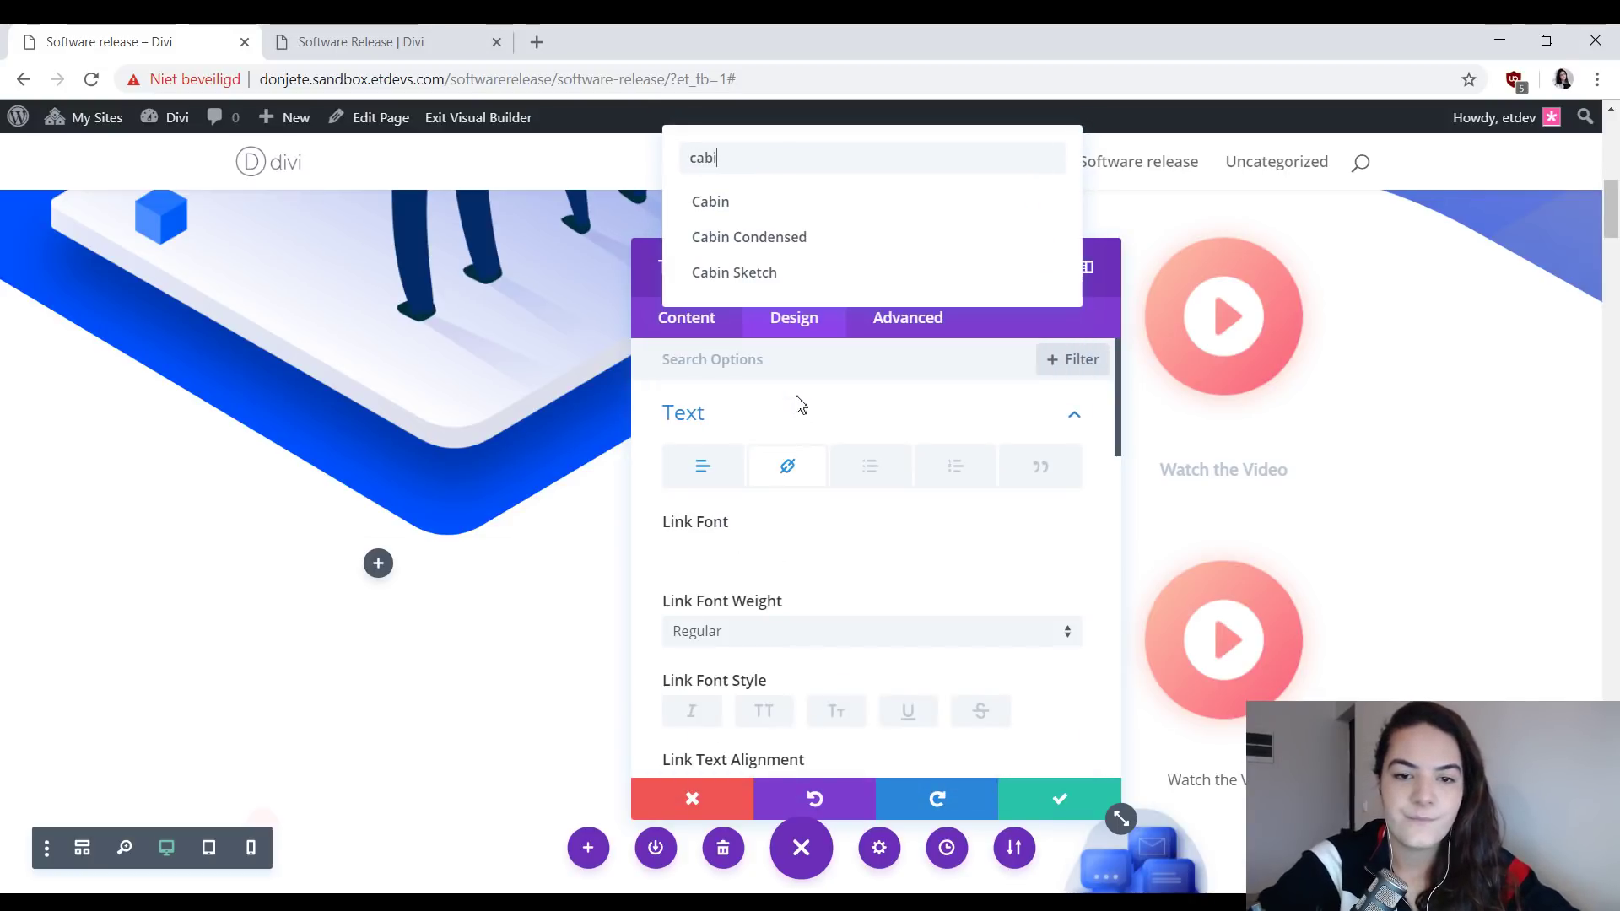
left_click(864, 204)
left_click(808, 643)
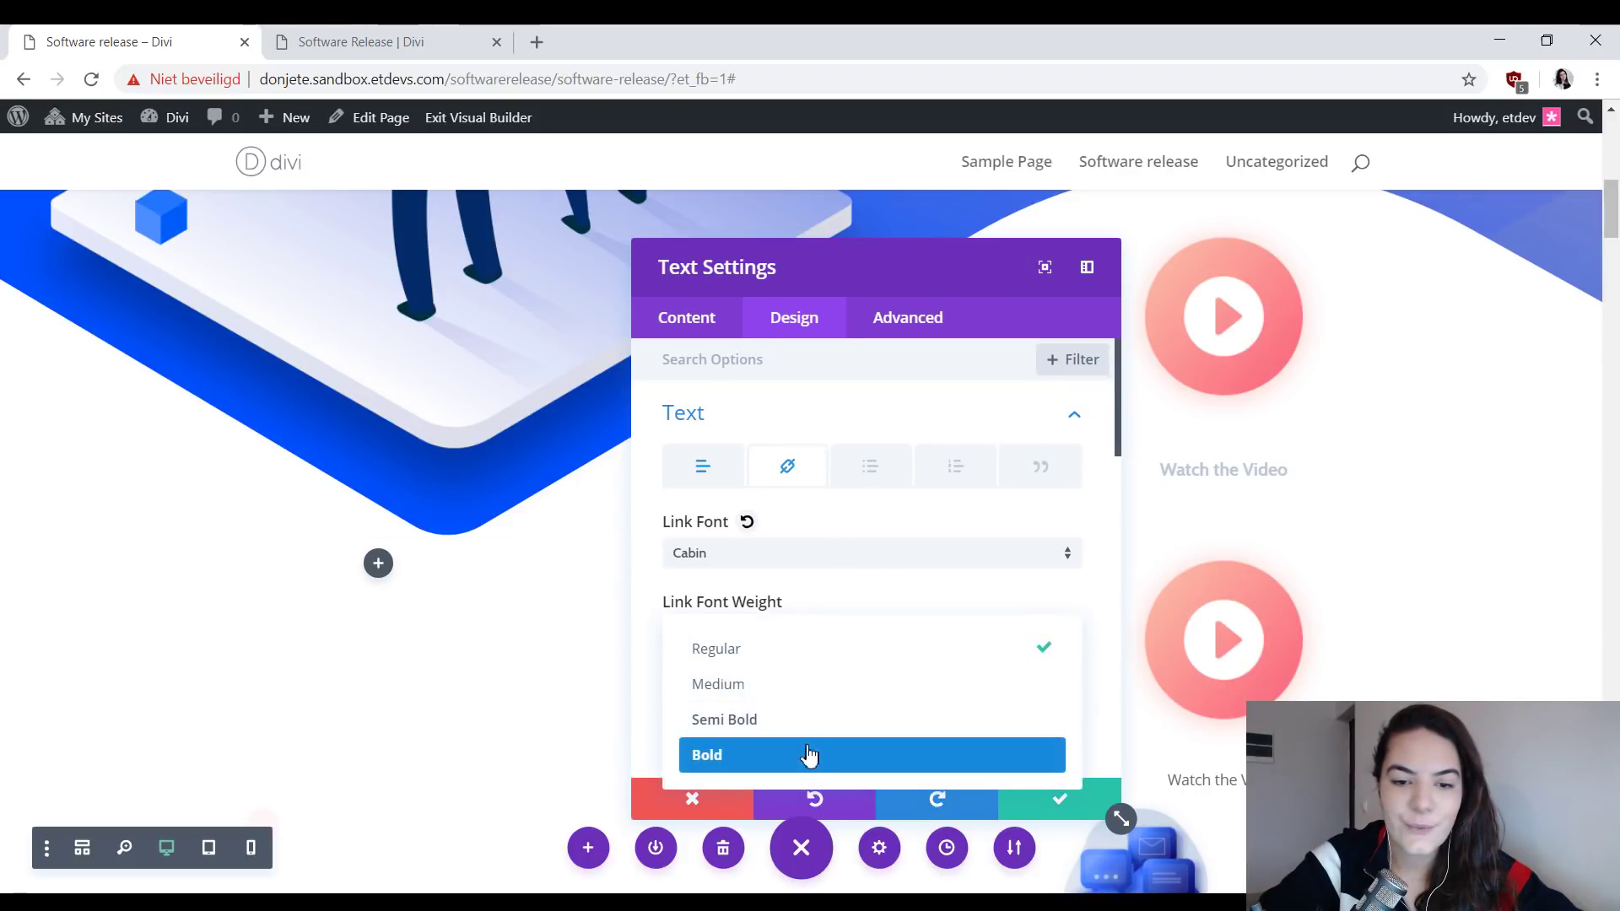
left_click(810, 755)
- Set the link text color to rgba(152,170,183,0.7)
scroll(748, 650, "down", 5)
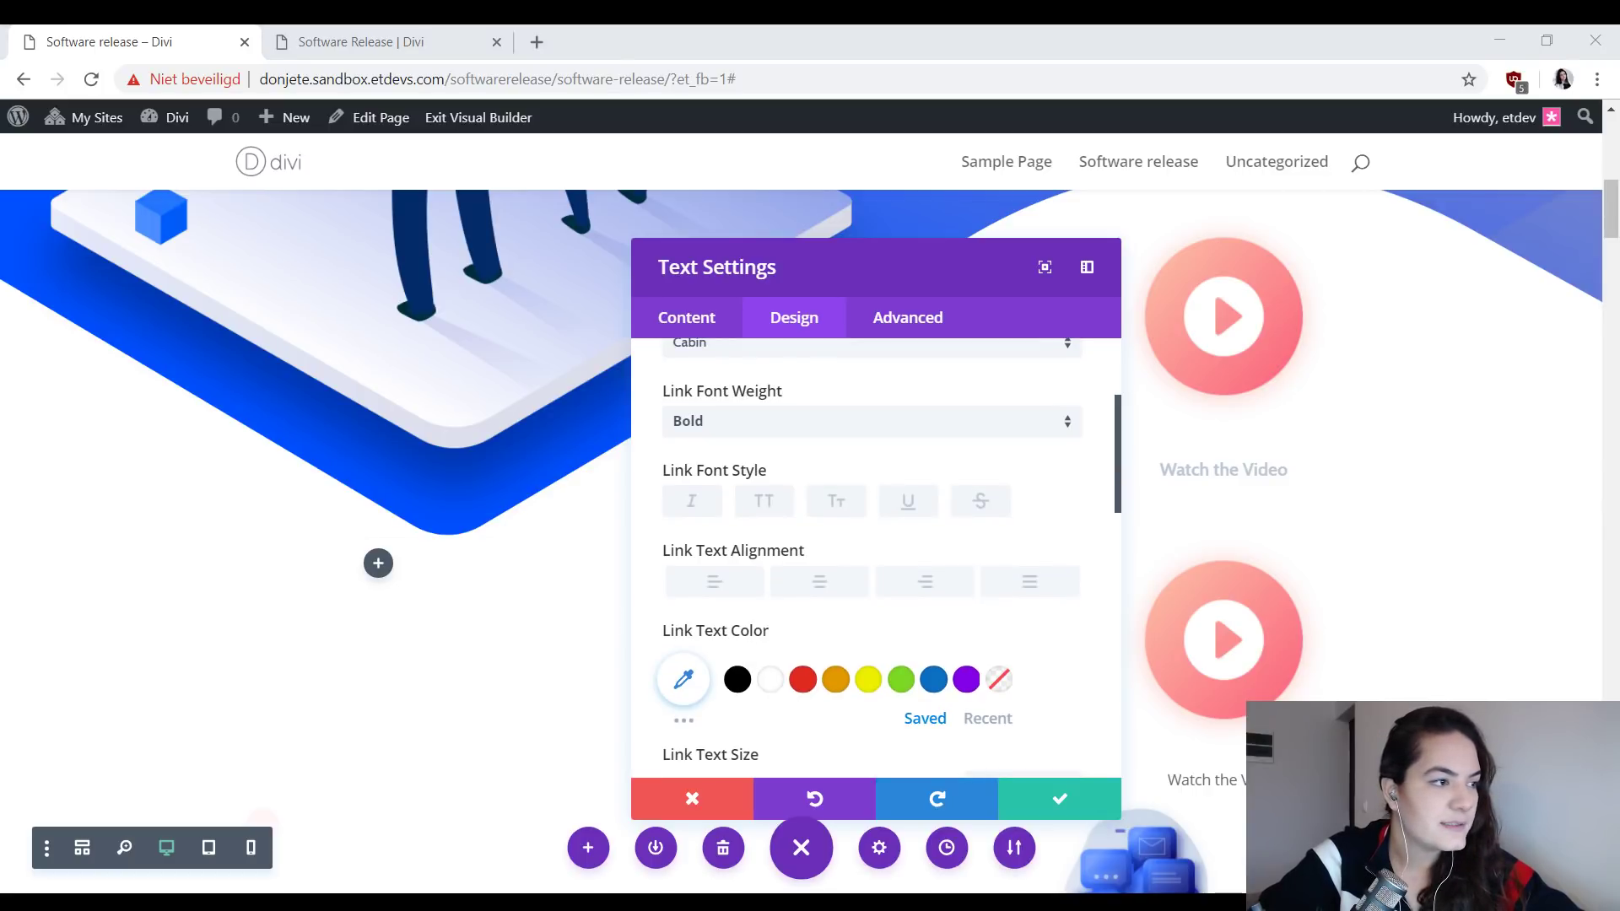
left_click(684, 679)
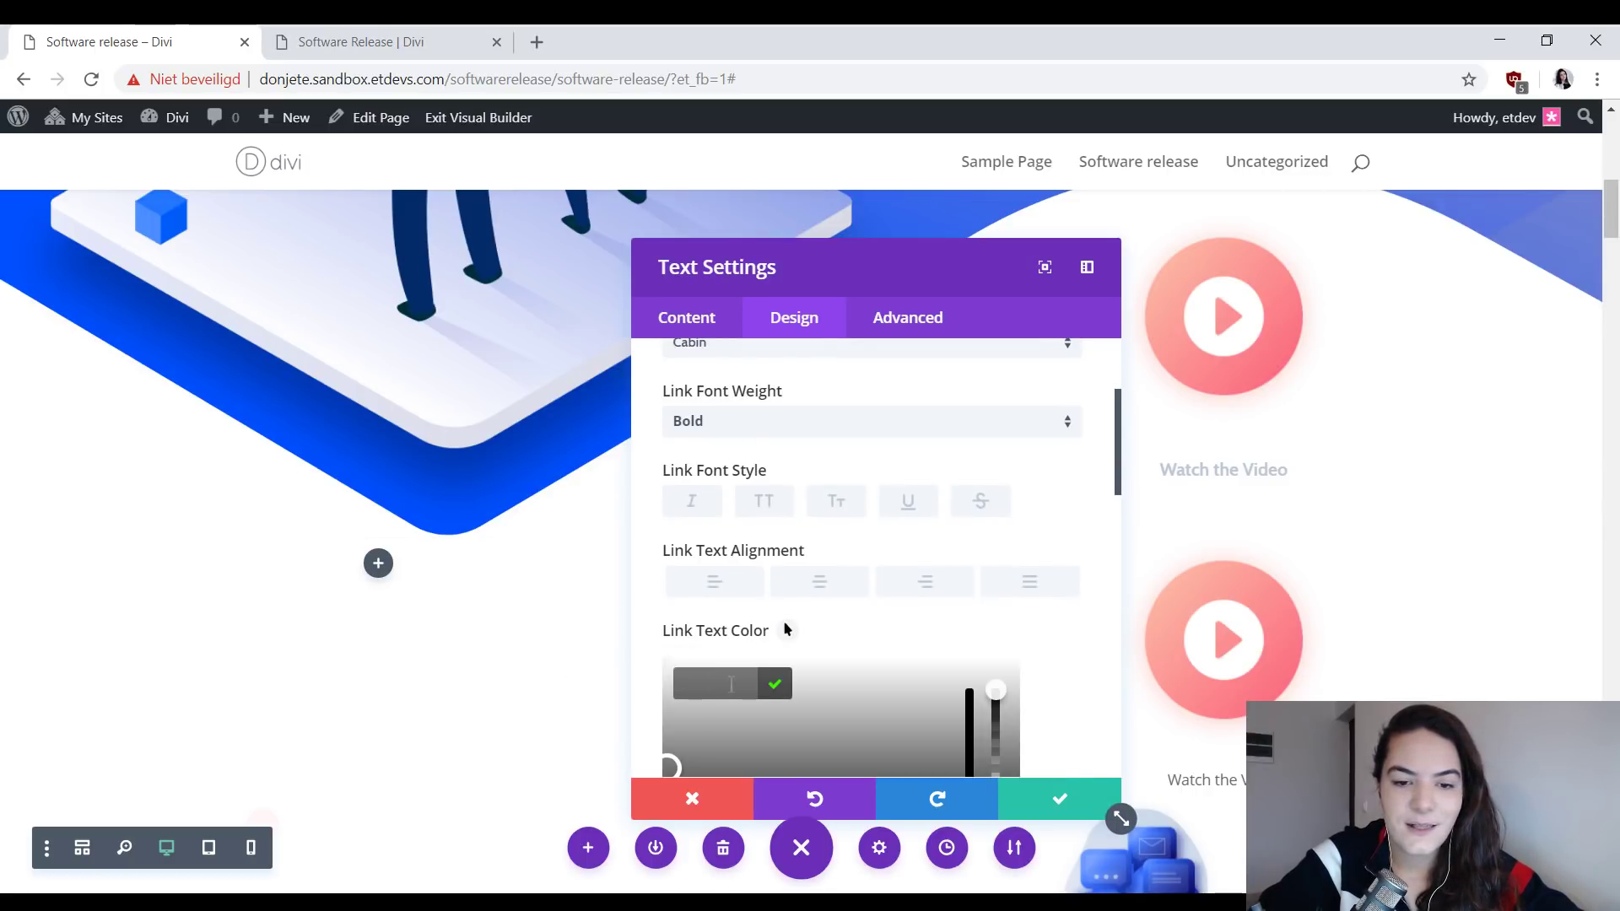
type("rgba(152,170,183,0.7)")
key("Return")
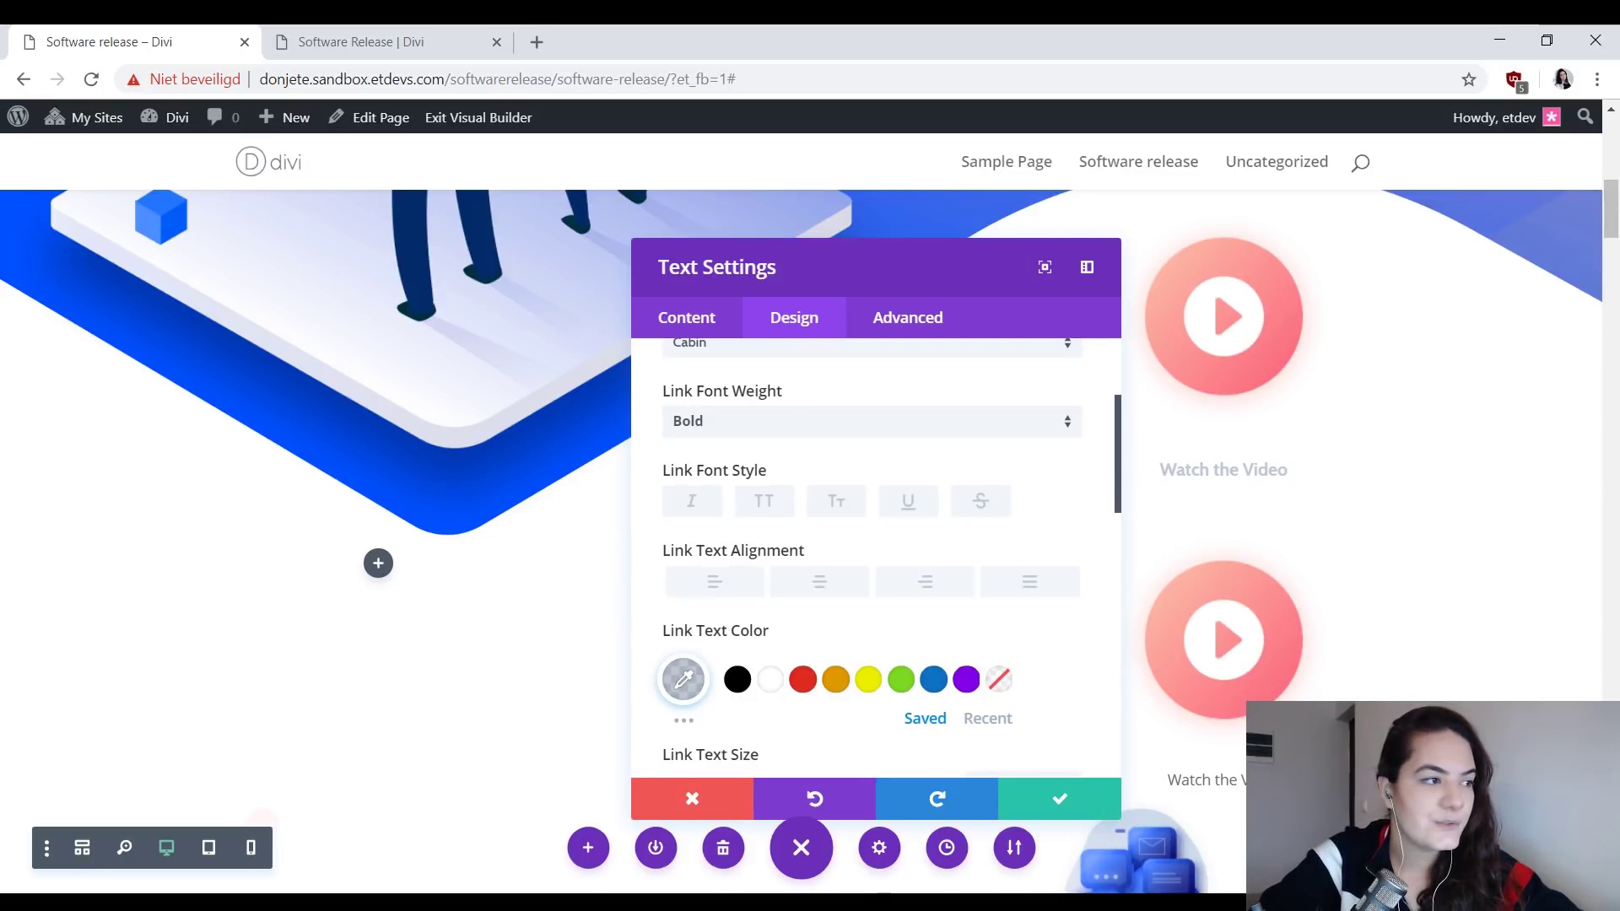
- Set the link text size to 17px and the link line height to 1.6em
scroll(929, 585, "down", 3)
left_click(989, 581)
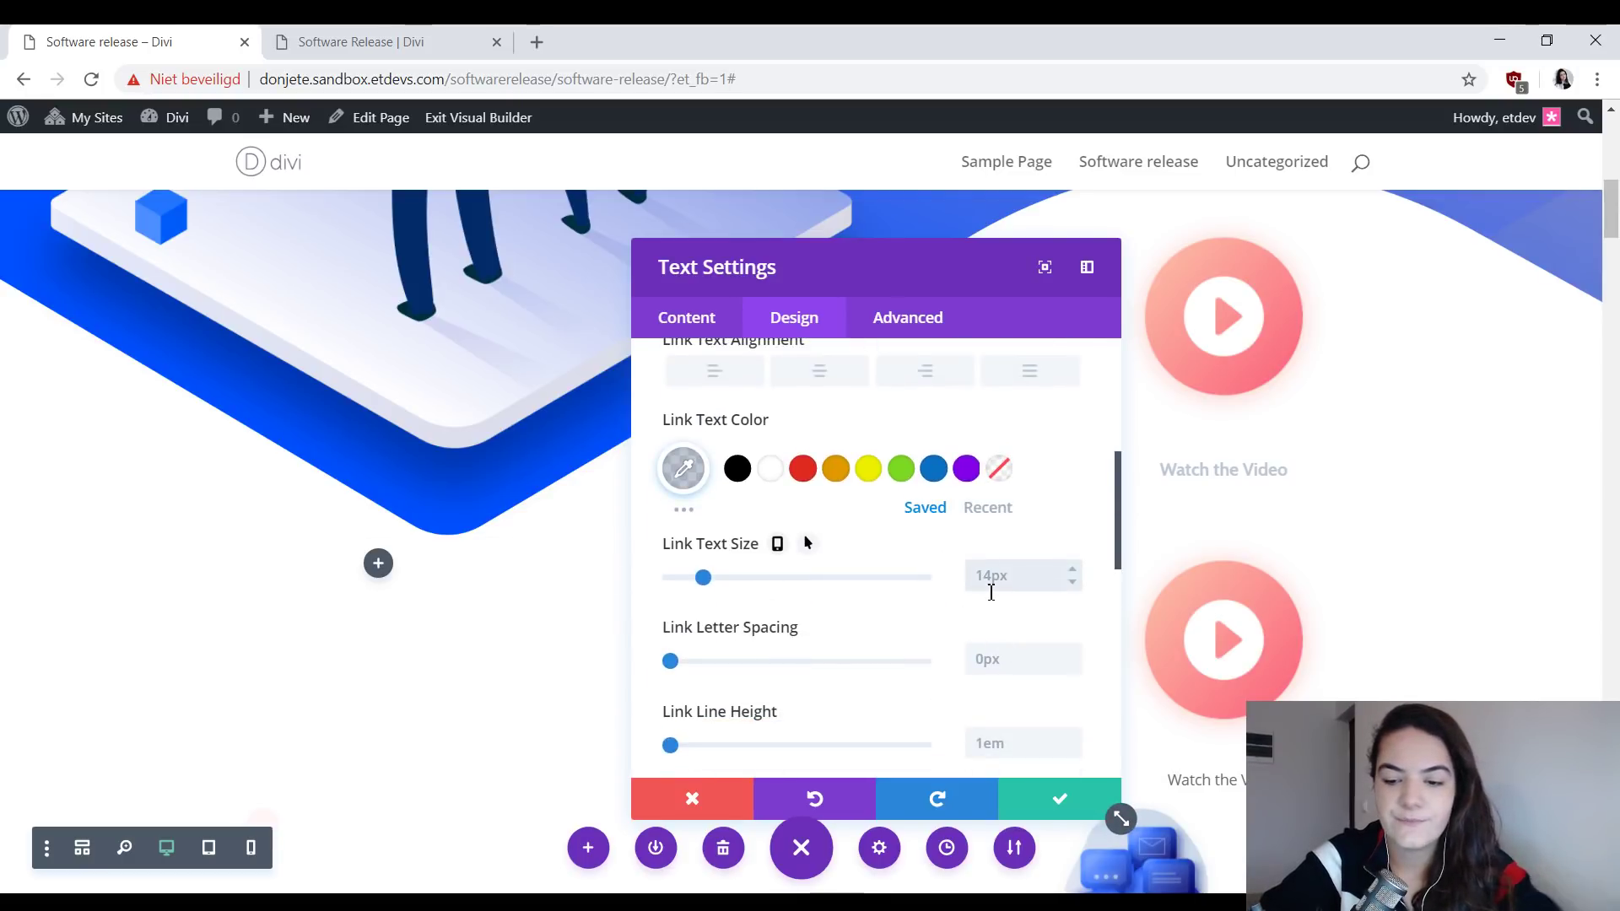
type("17px")
left_click(1024, 742)
type("1.6")
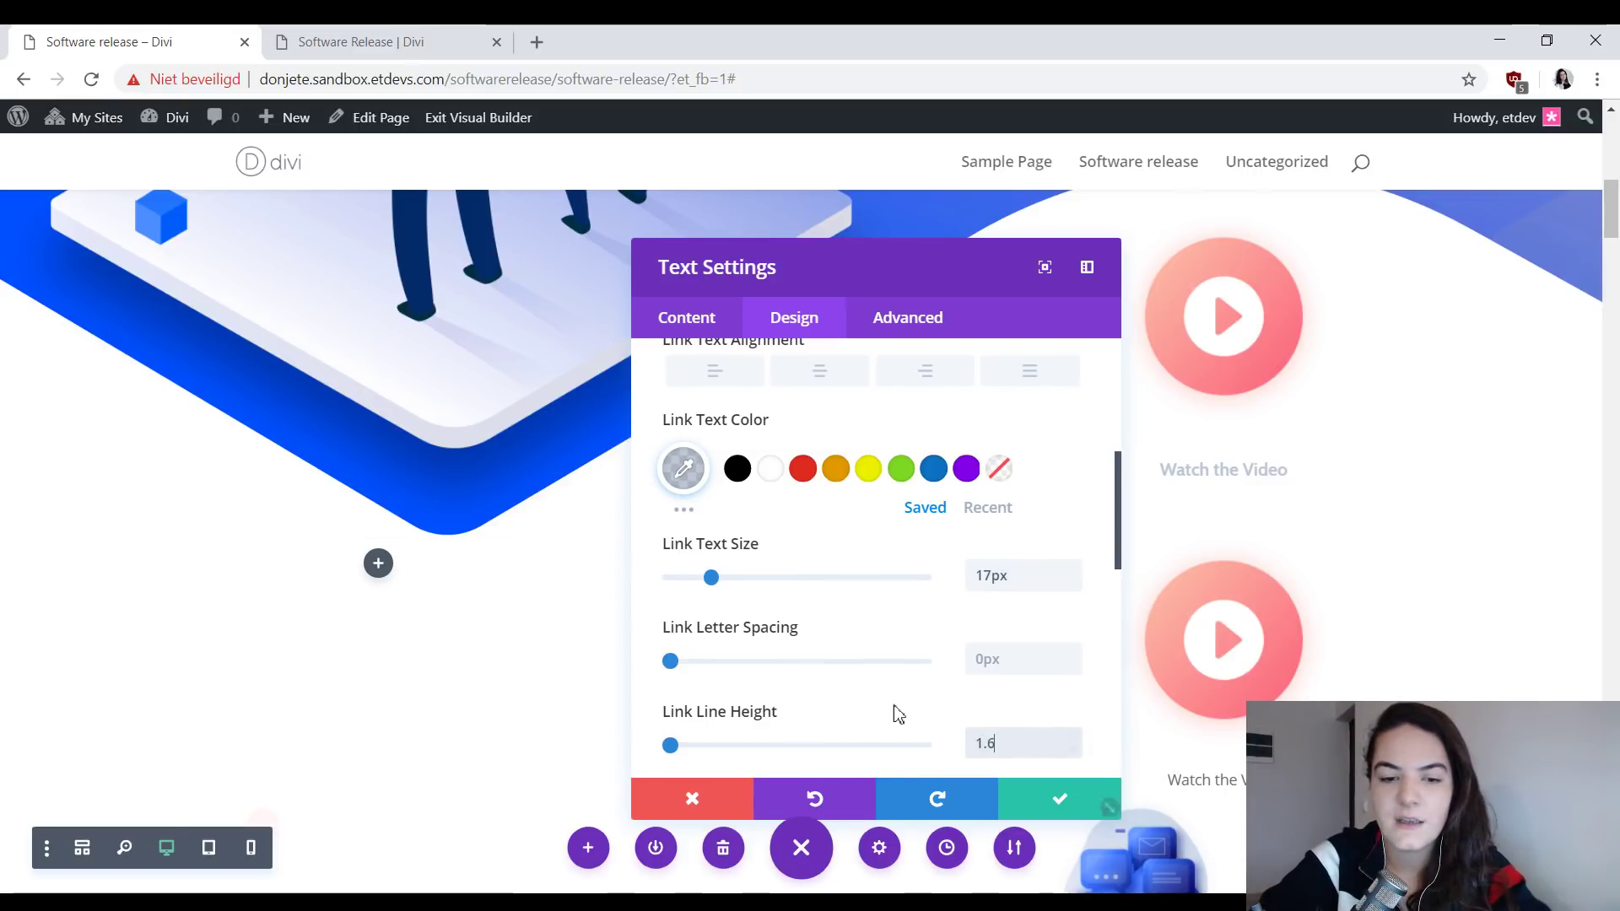
type("em")
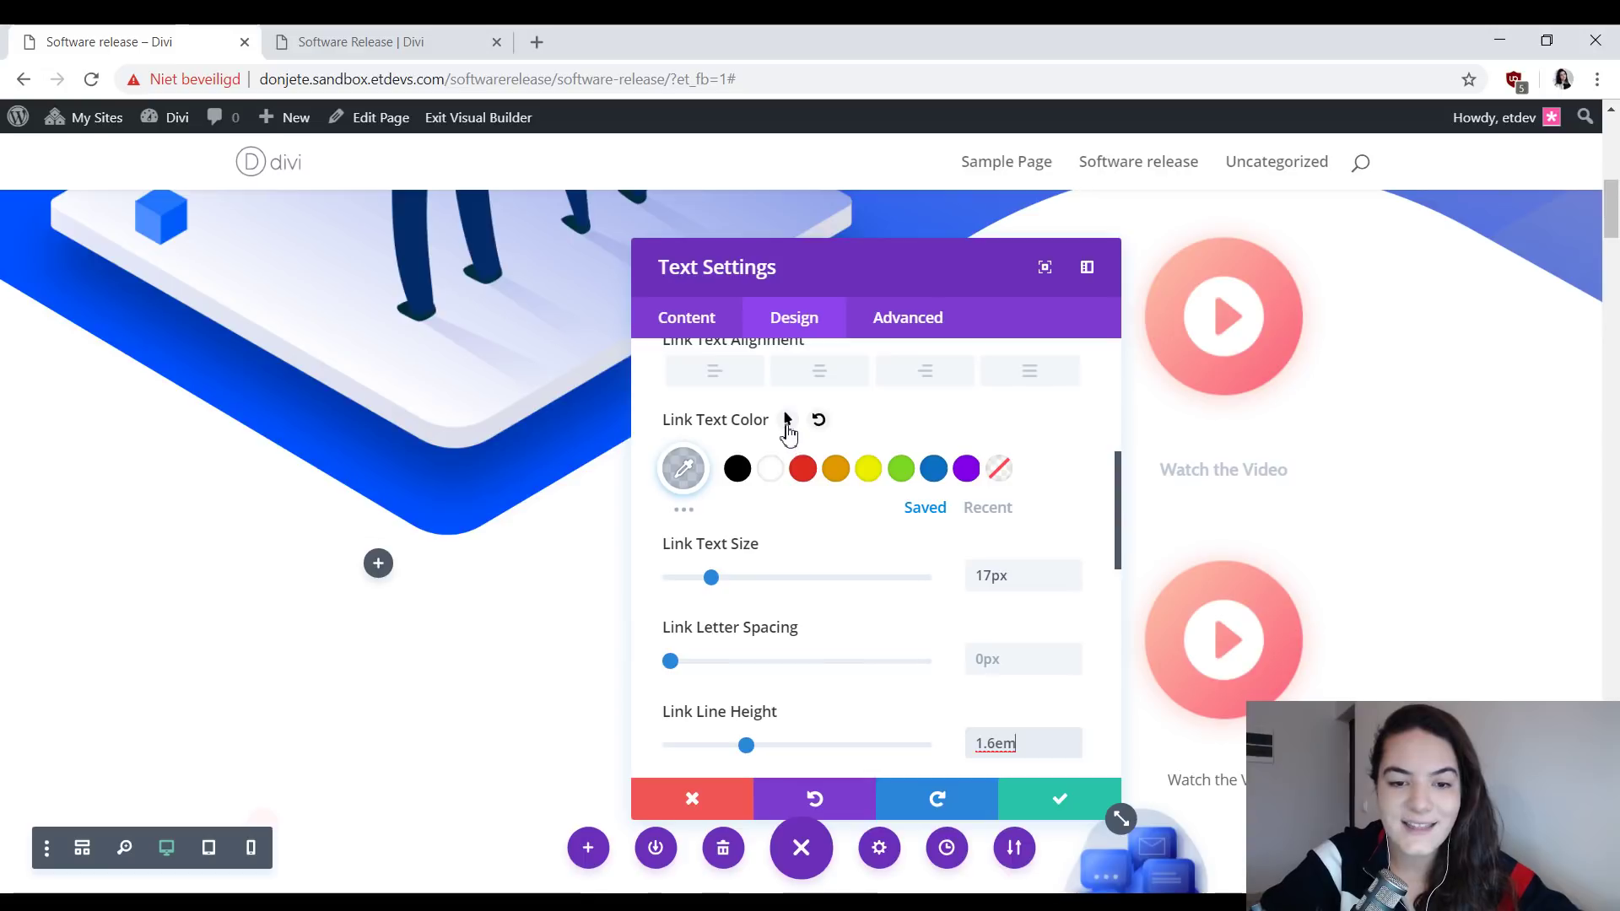
- Enable a hover state for the link text color and set its hover color to #a2b0c1
left_click(787, 422)
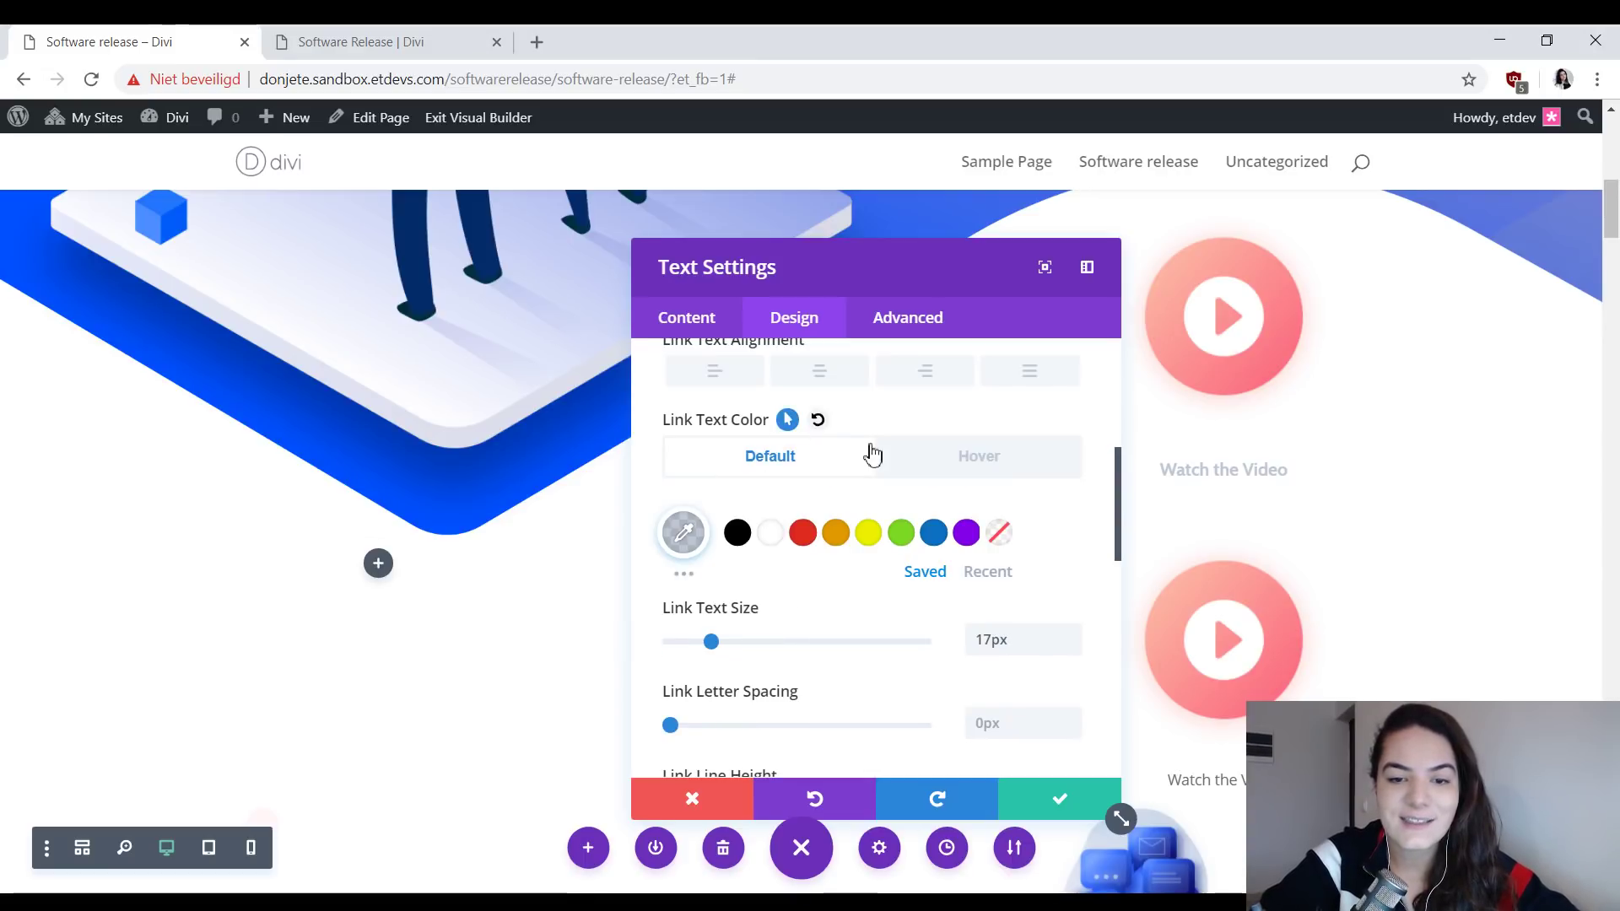
left_click(894, 460)
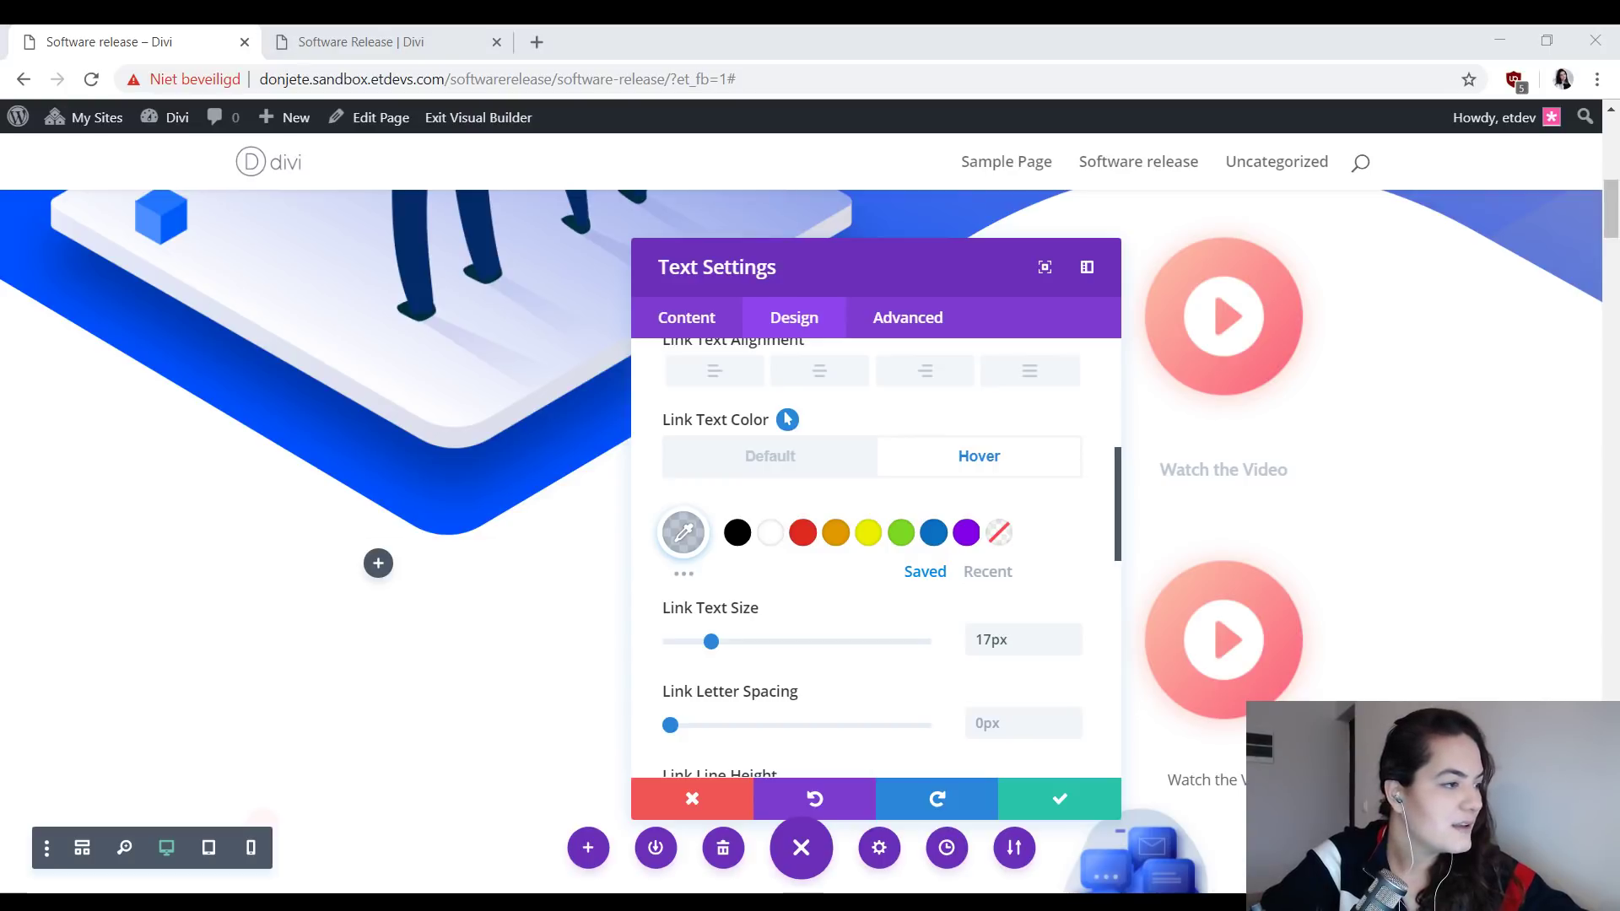
left_click(690, 541)
left_click(879, 563)
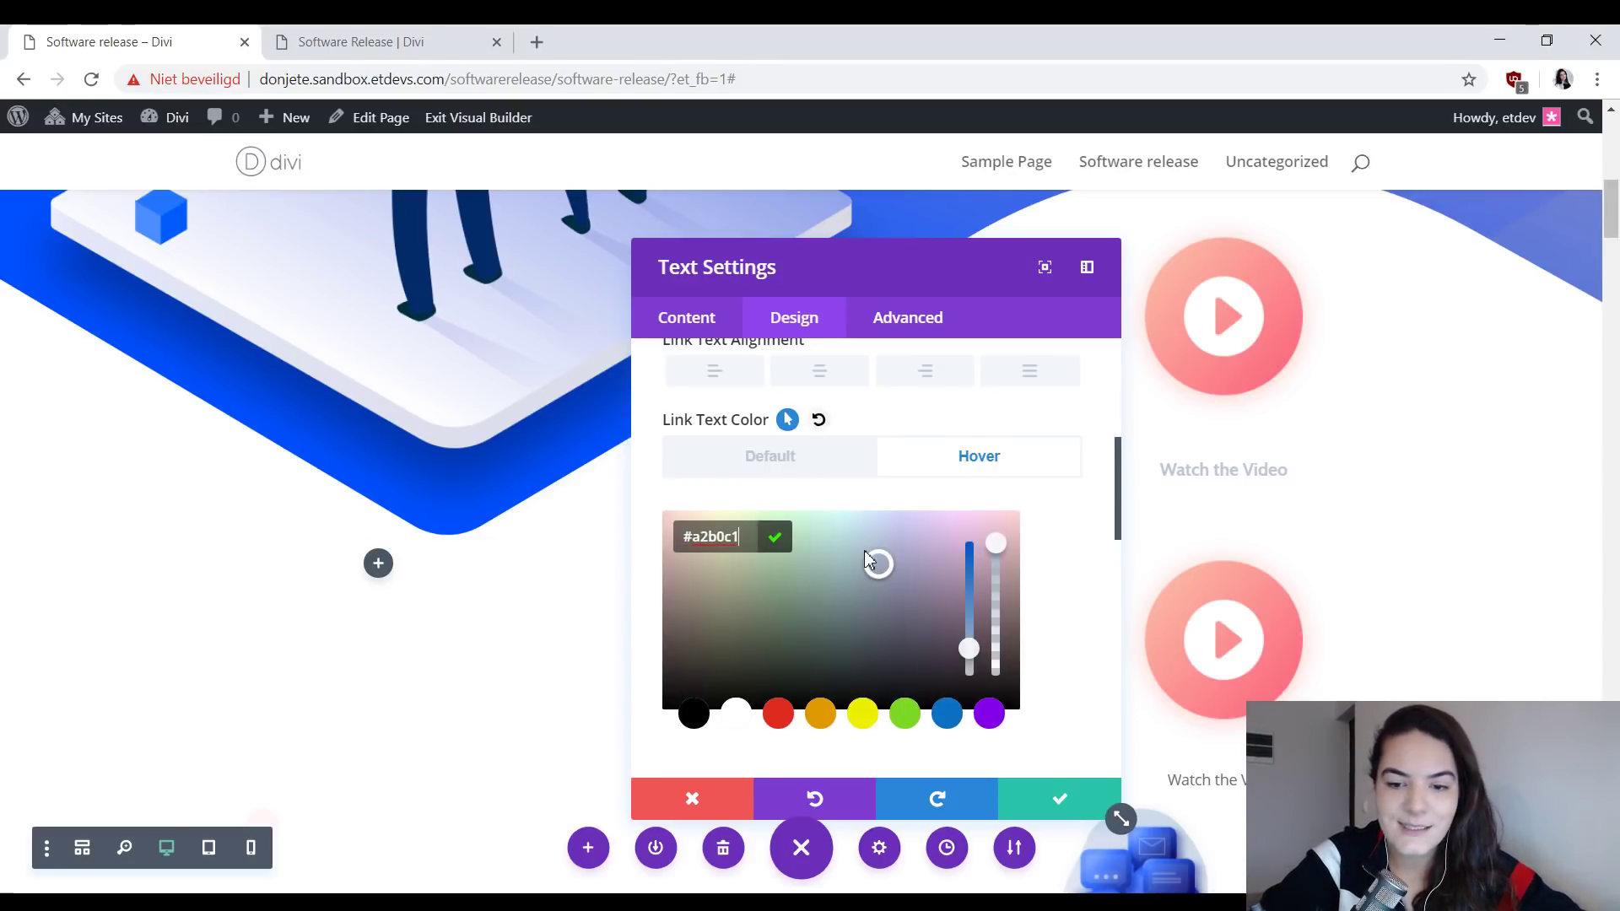
left_click(785, 461)
left_click(949, 464)
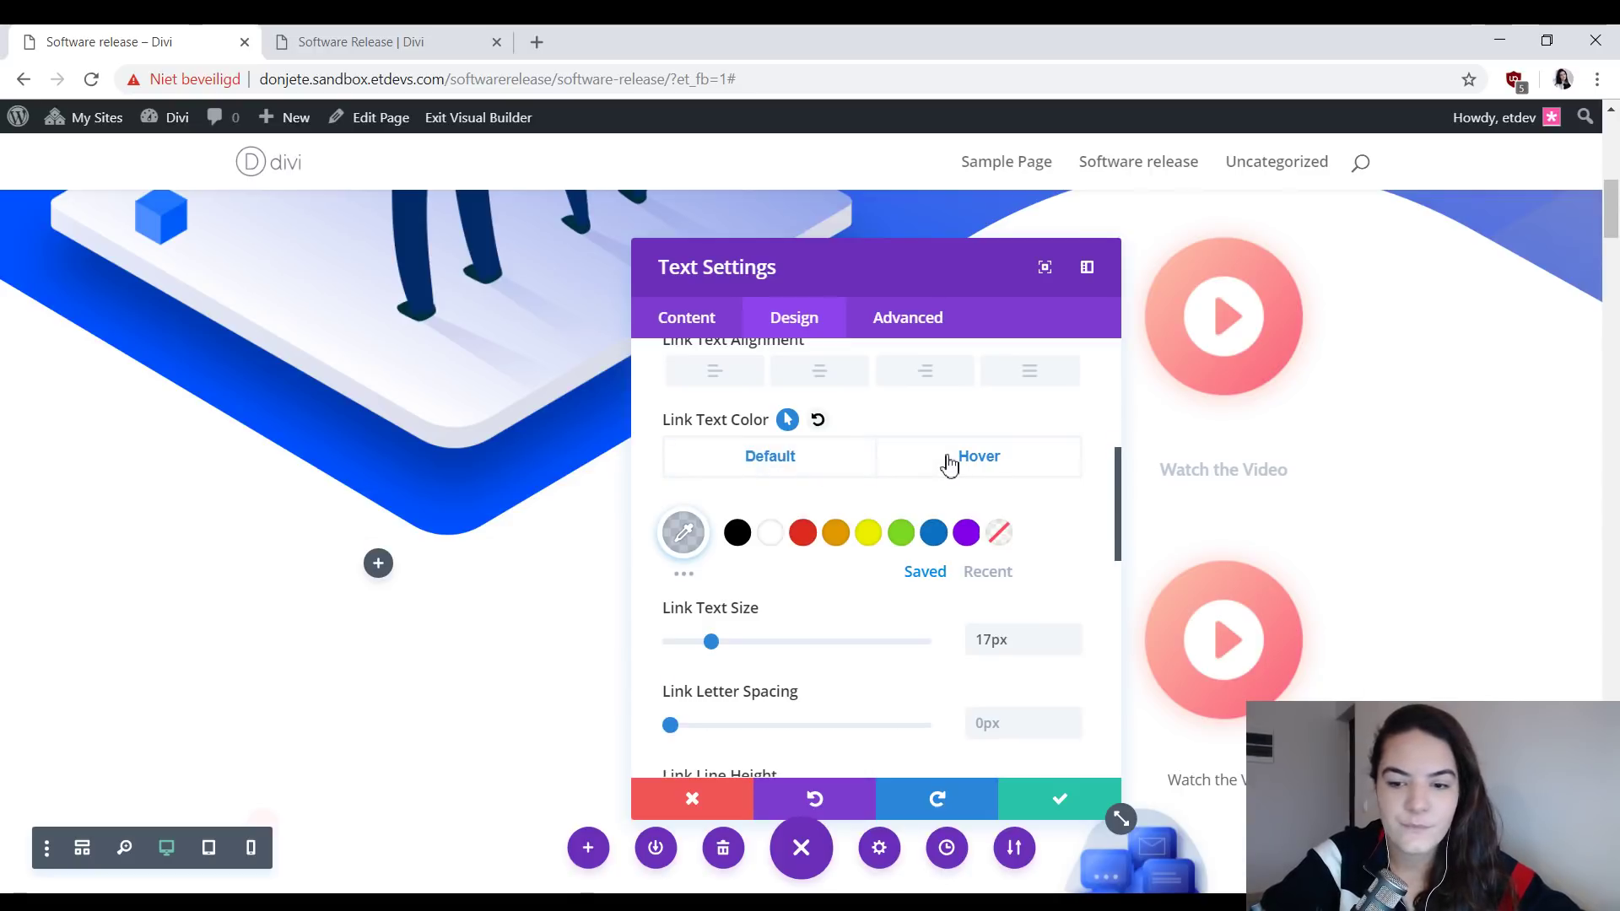
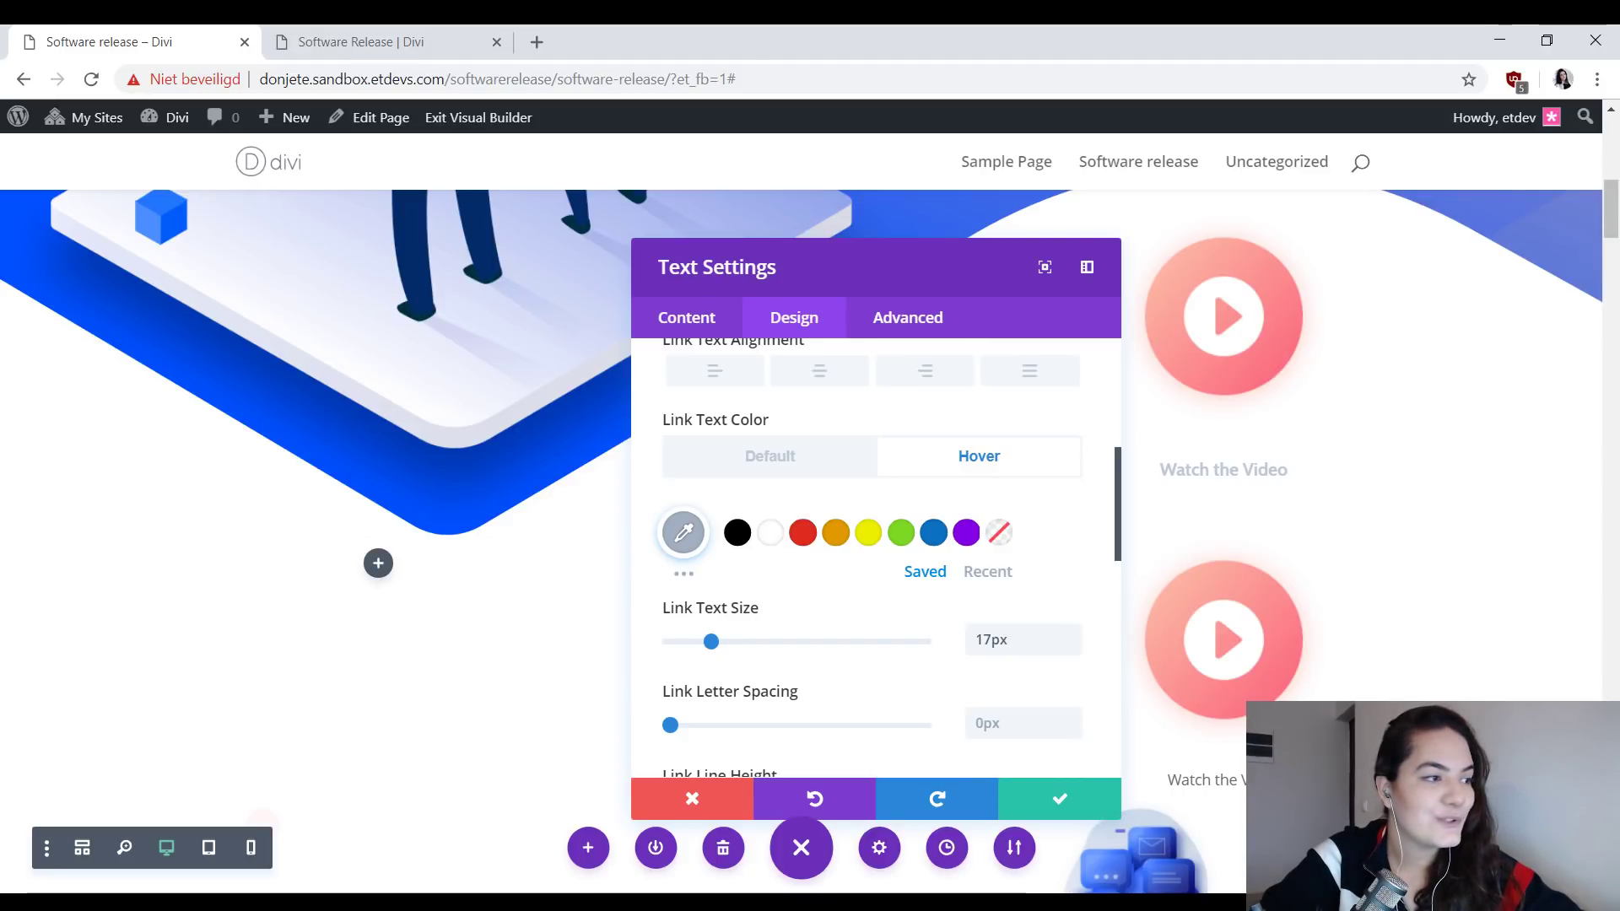
- Set the text module's top custom margin to -20vw in its spacing options
scroll(886, 518, "down", 10)
left_click(744, 505)
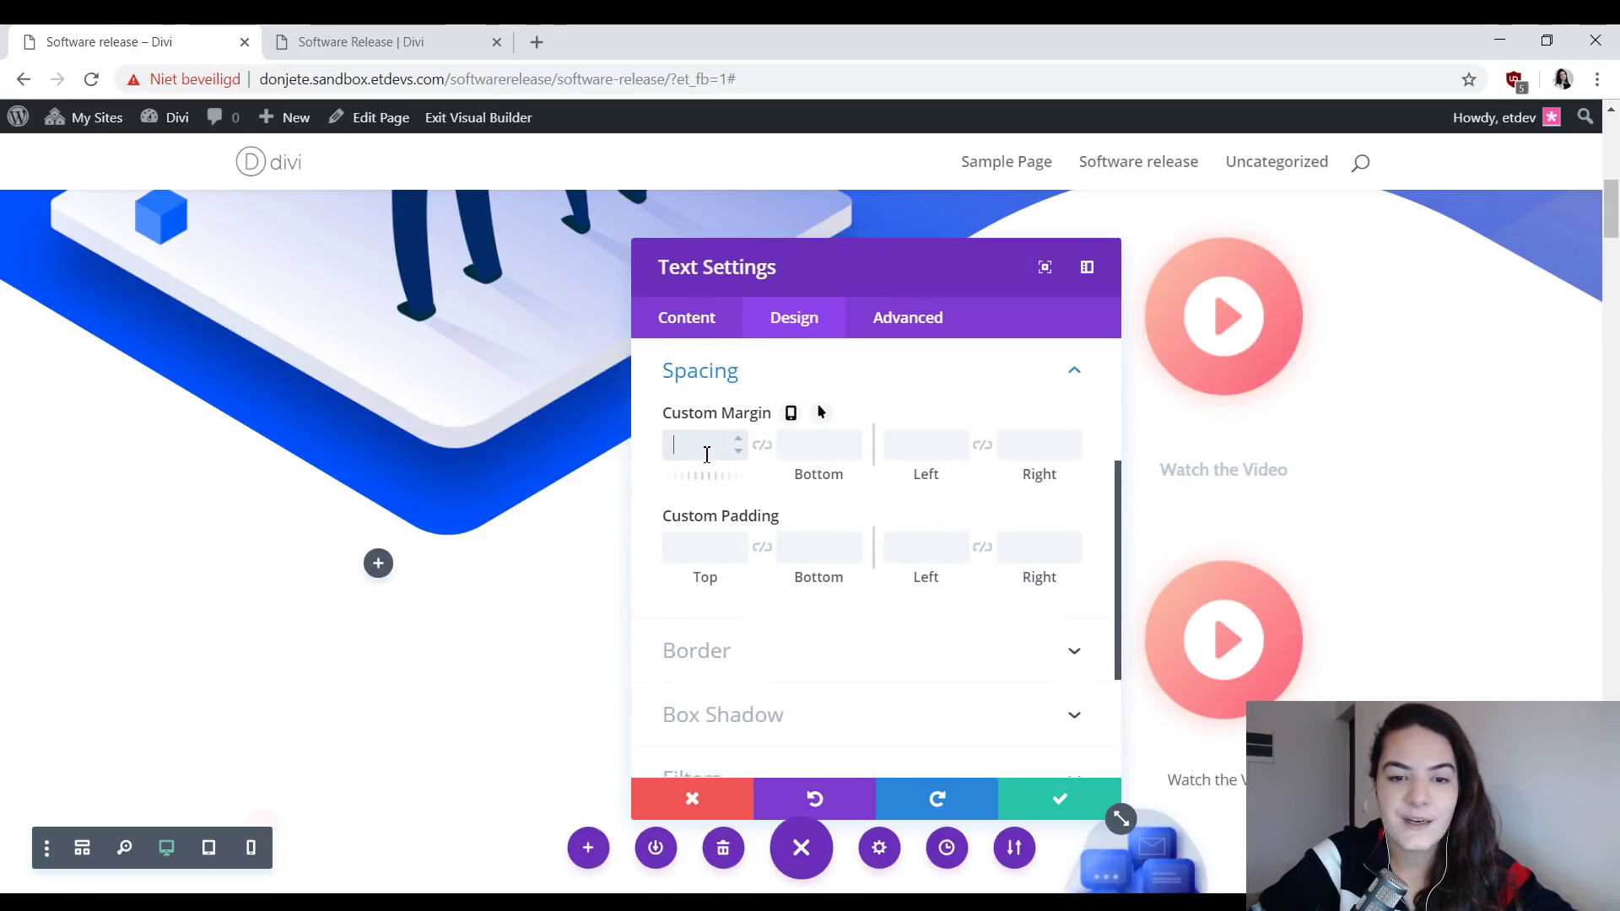
left_click(712, 458)
type("-20vz")
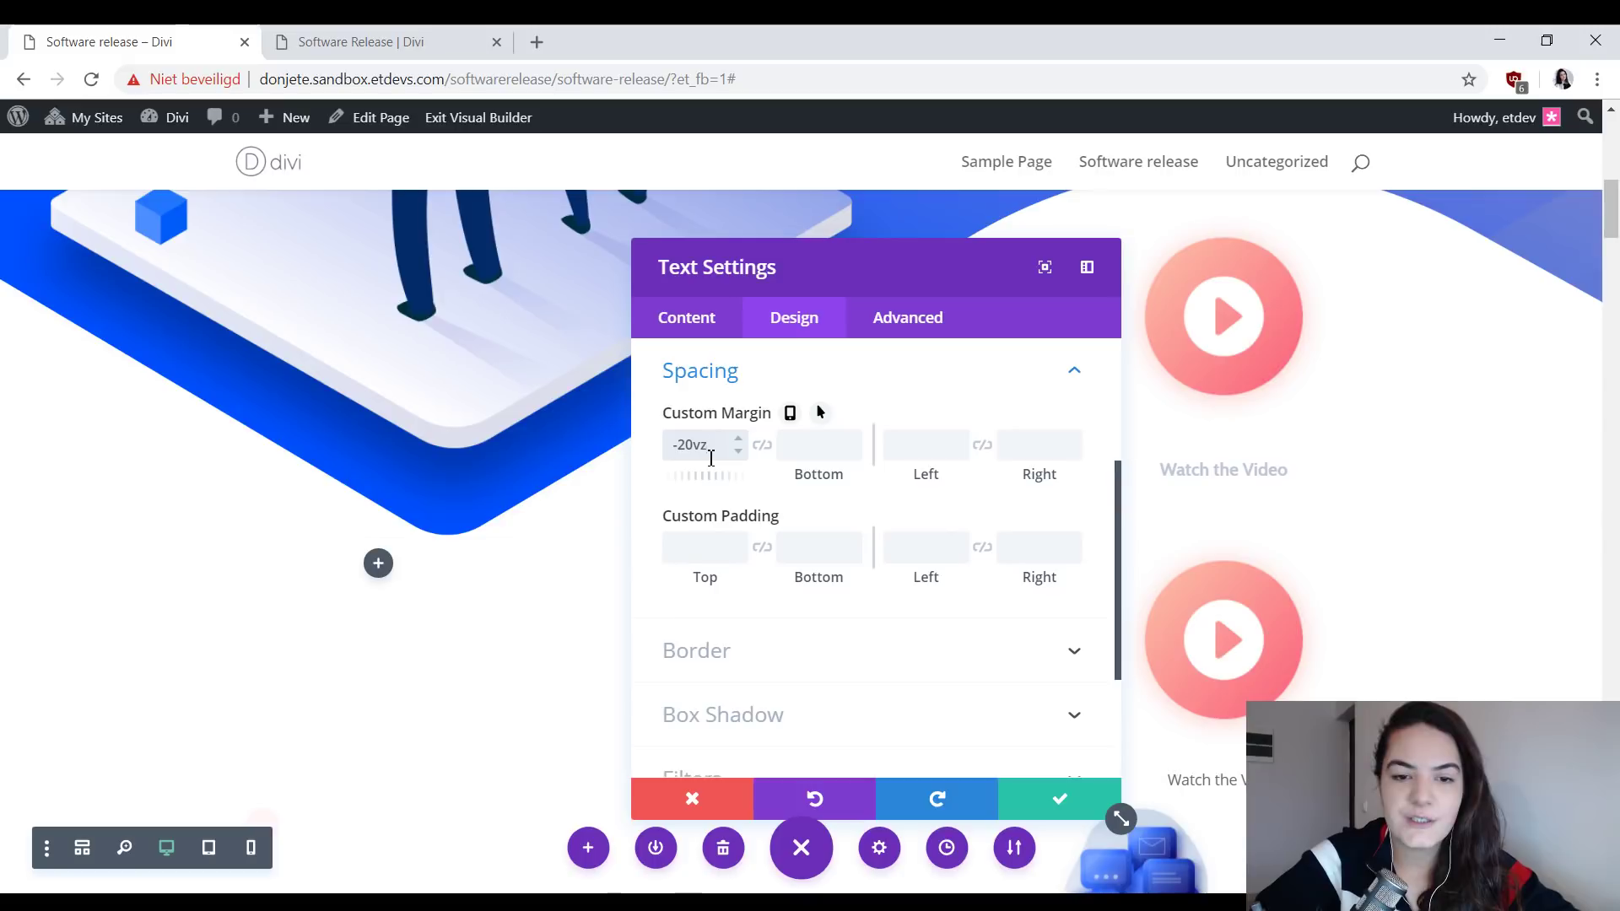
key("BackSpace")
type("w")
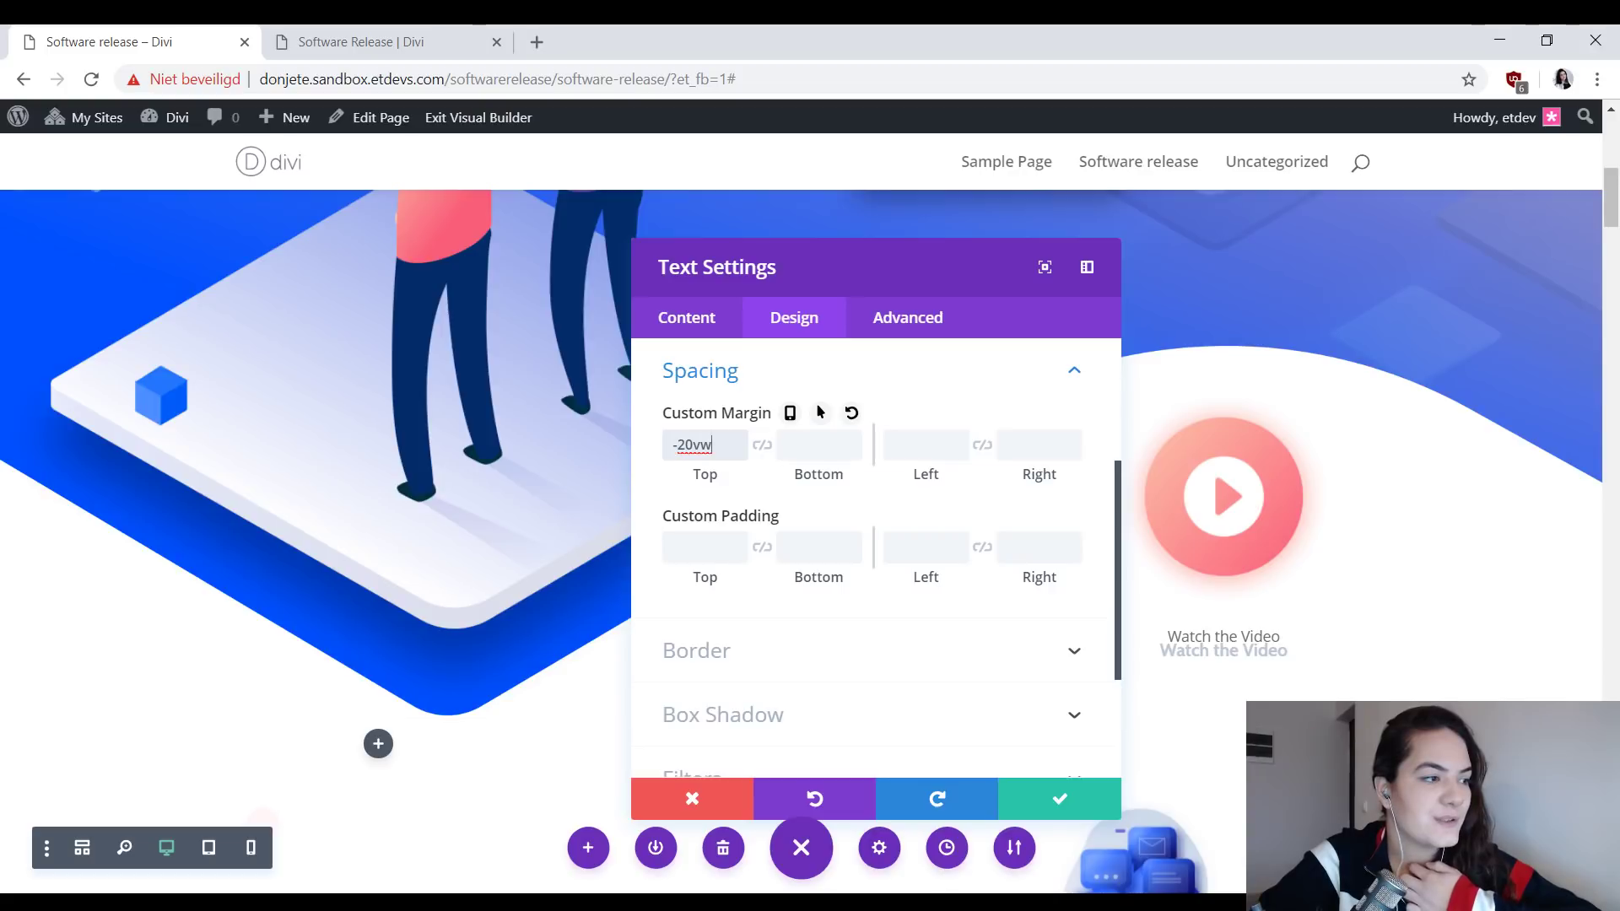
left_click(701, 331)
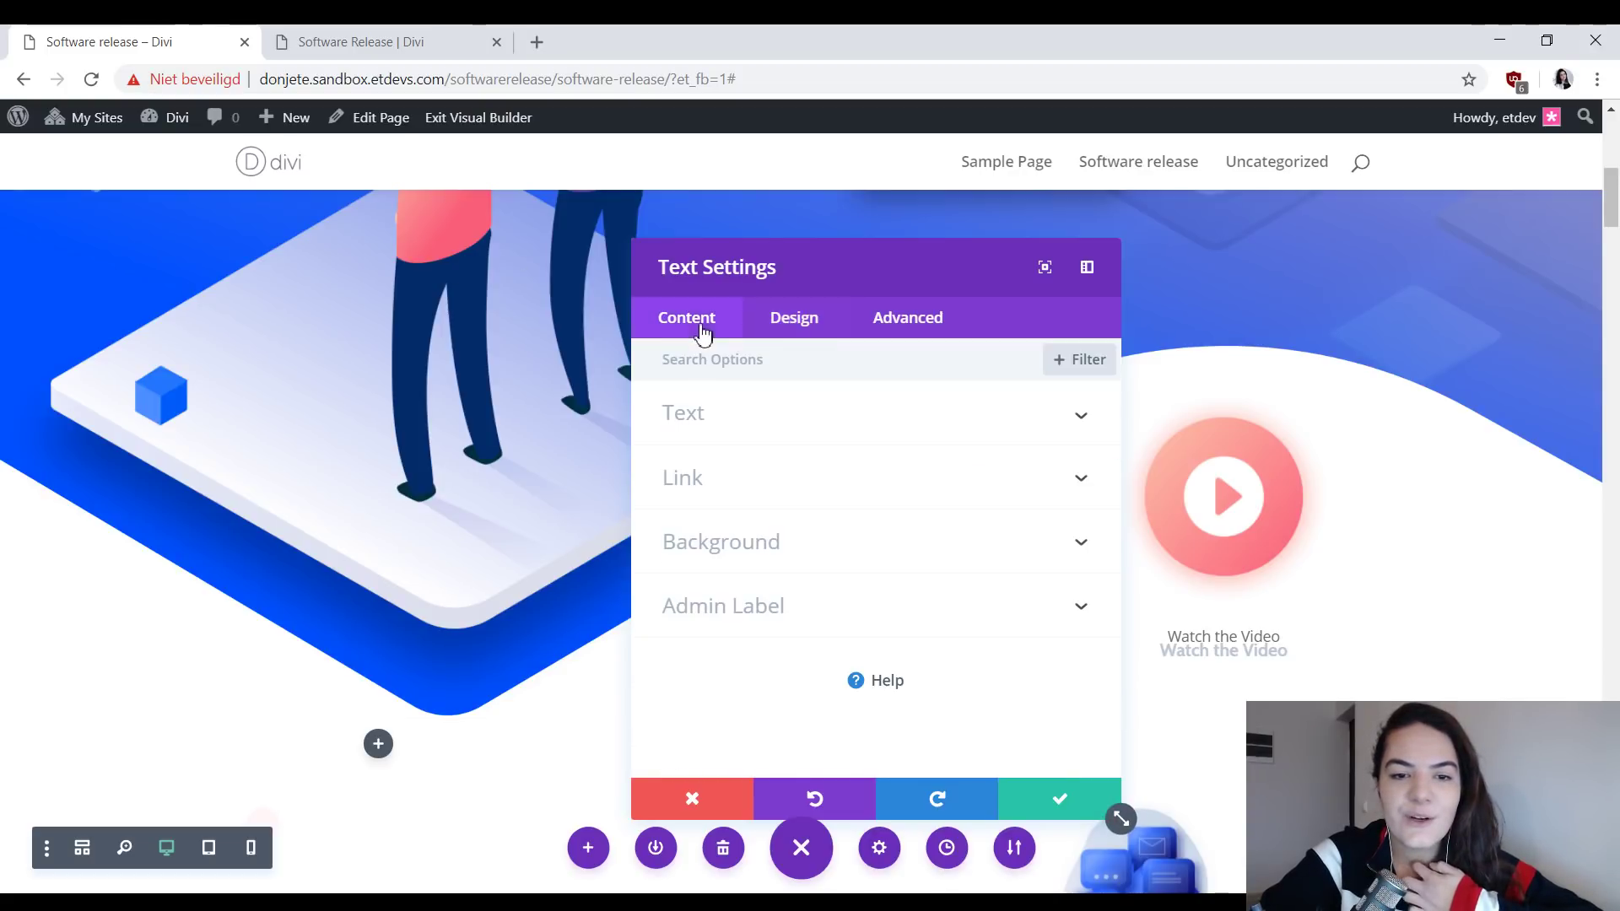
left_click(747, 422)
scroll(915, 509, "down", 2)
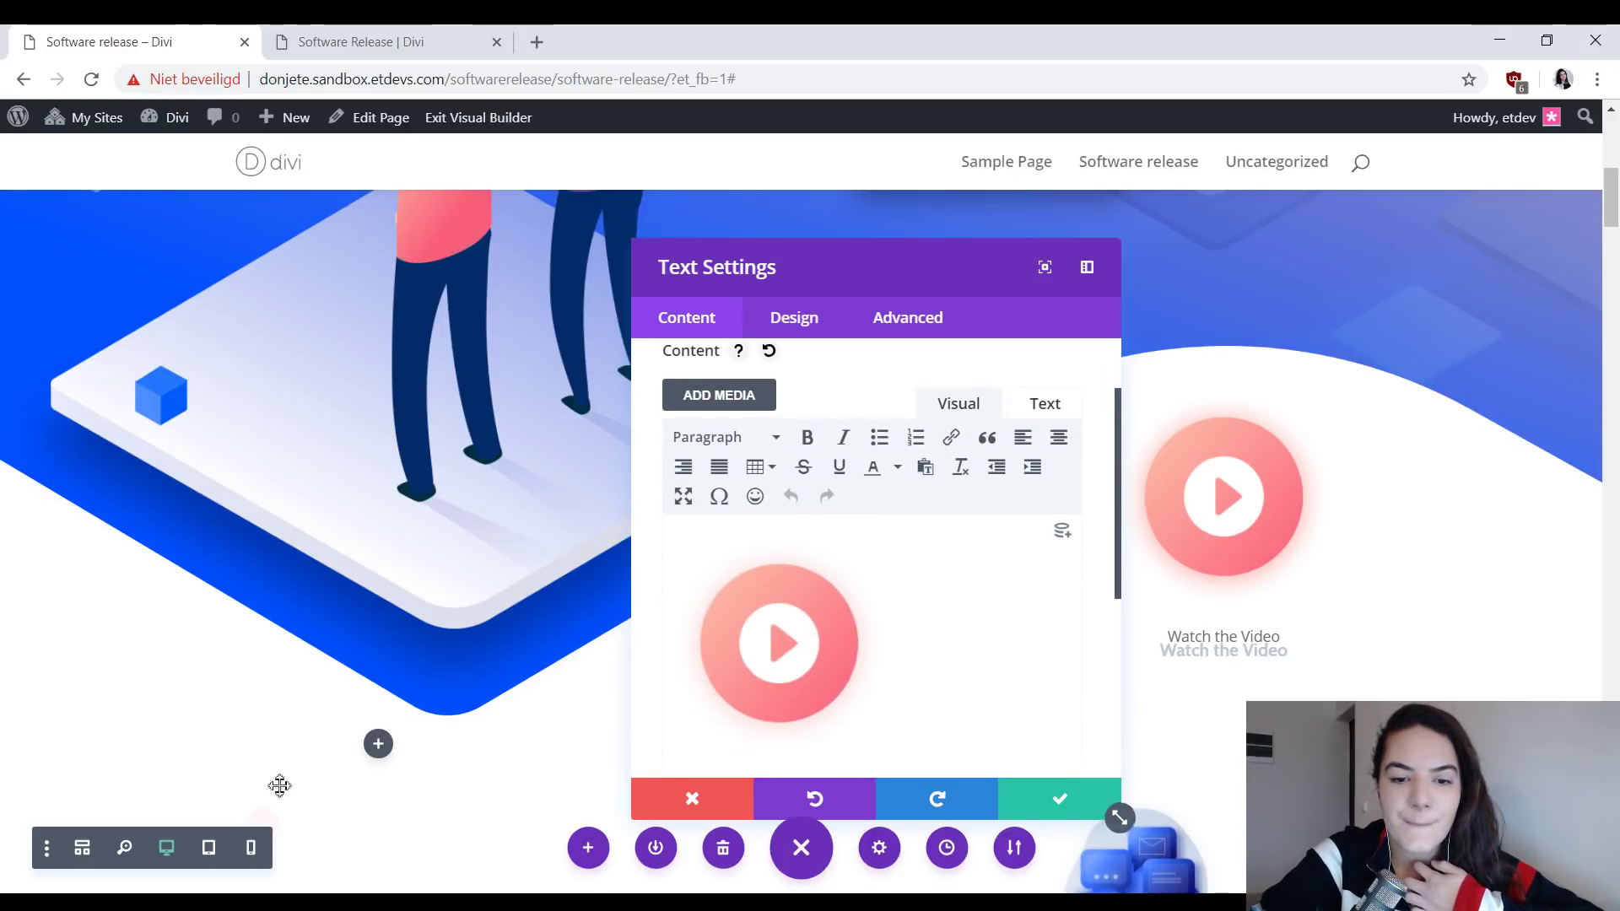
scroll(864, 507, "down", 3)
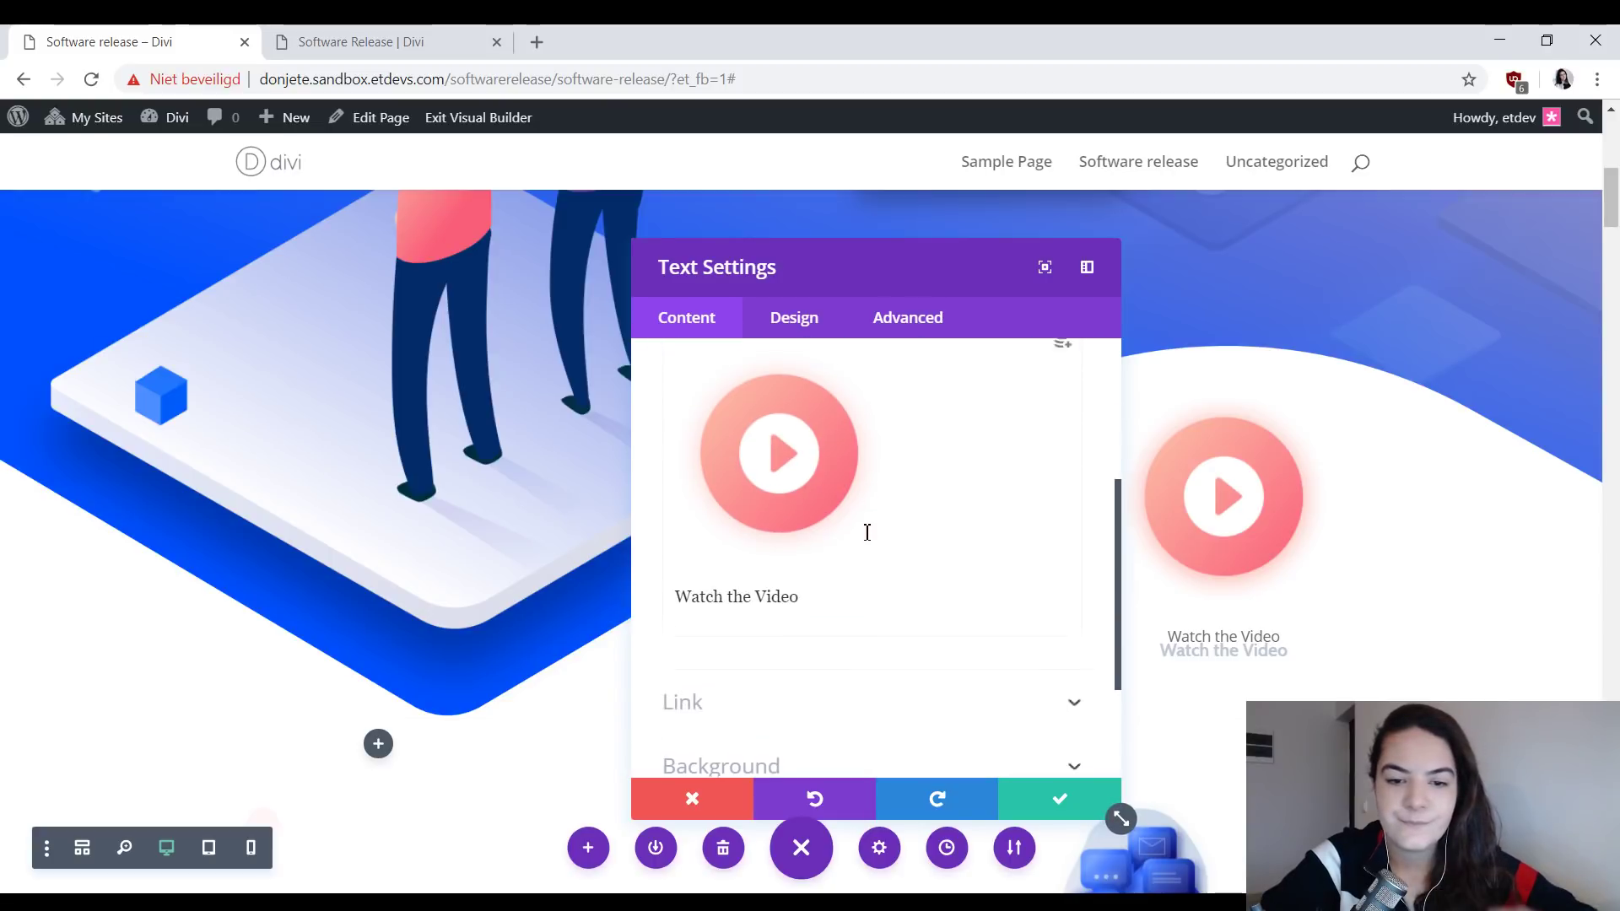
left_click_drag(1117, 559, 1108, 449)
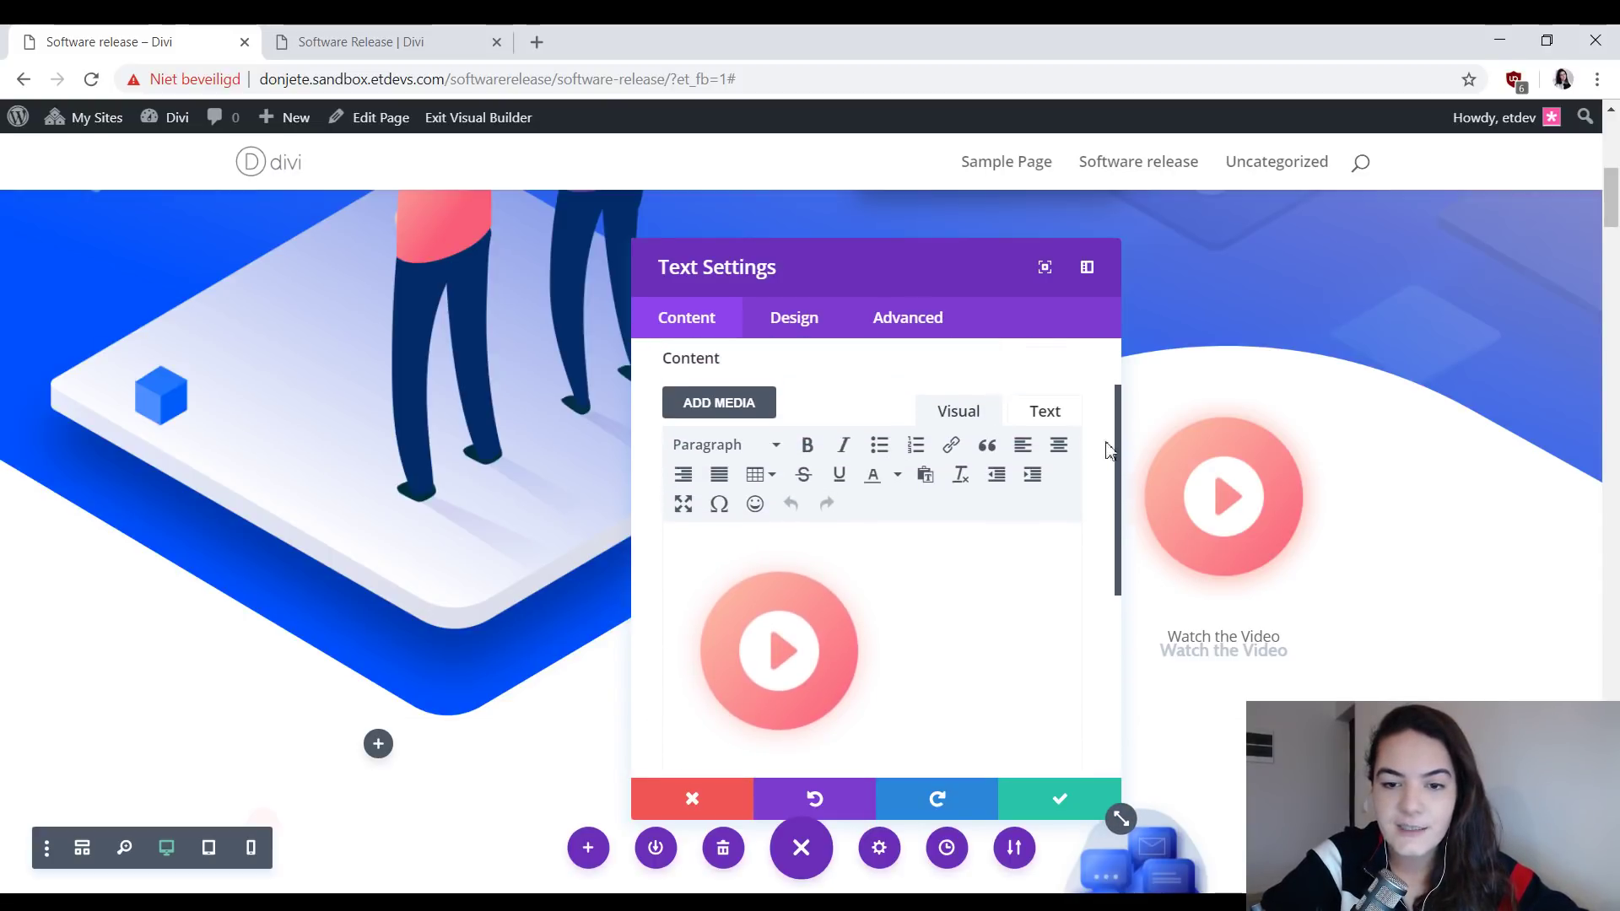
left_click(1032, 417)
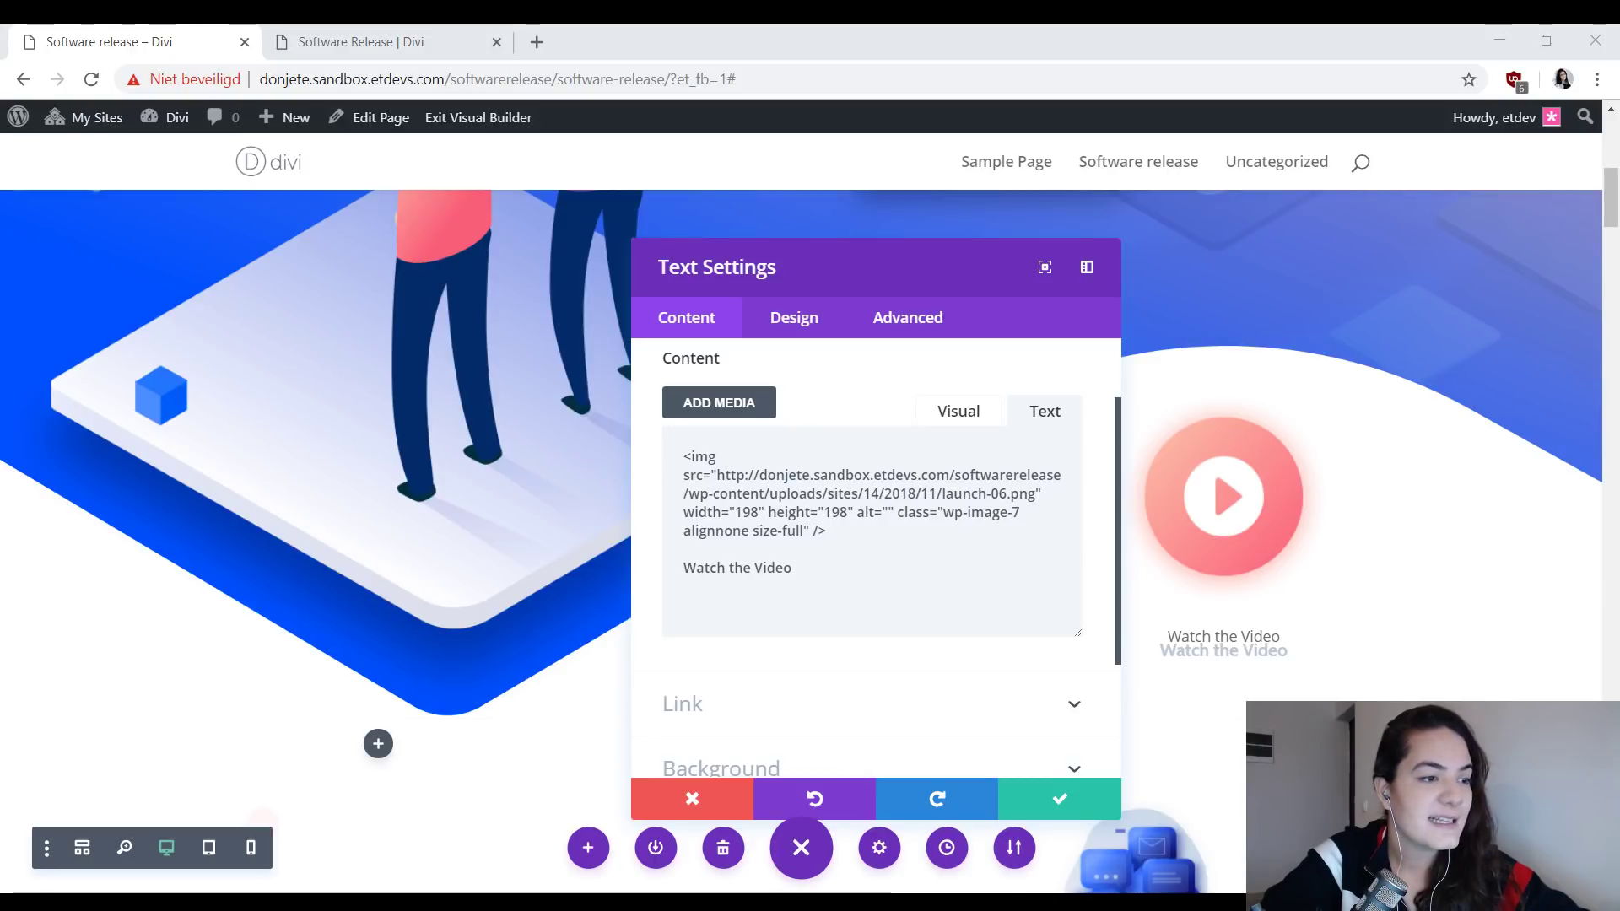
left_click(751, 466)
type("<a class=\"vp-s vp-yt-type\" href=\"https://www.youtube.com/watch?v=zesTKCnvyAU\" data-dwrap=\"1\">")
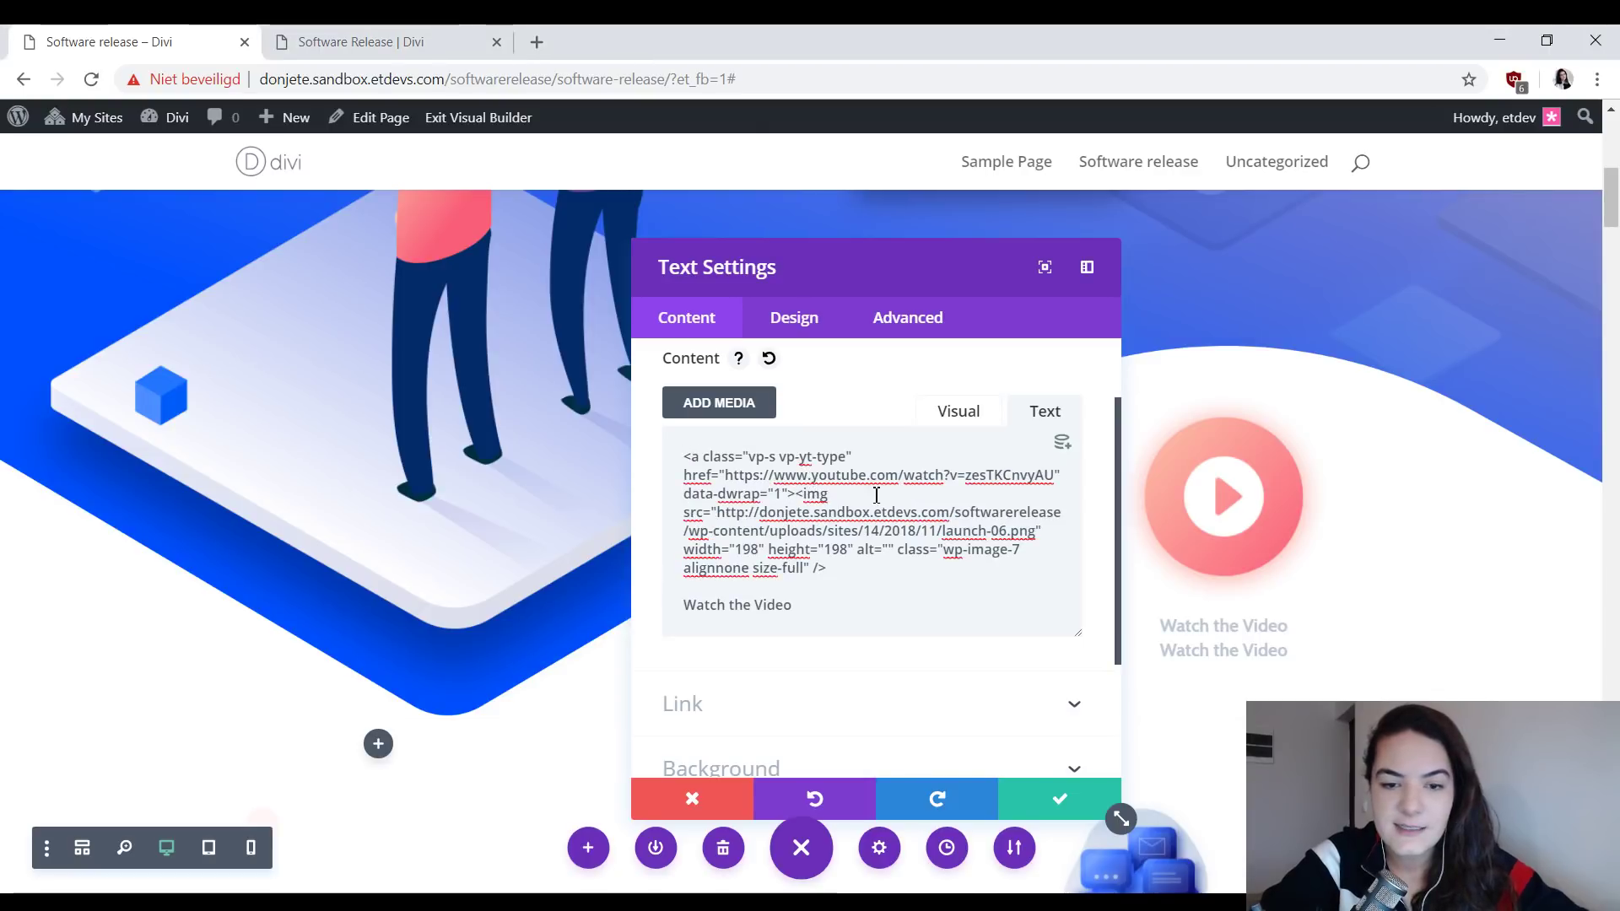
key("Return")
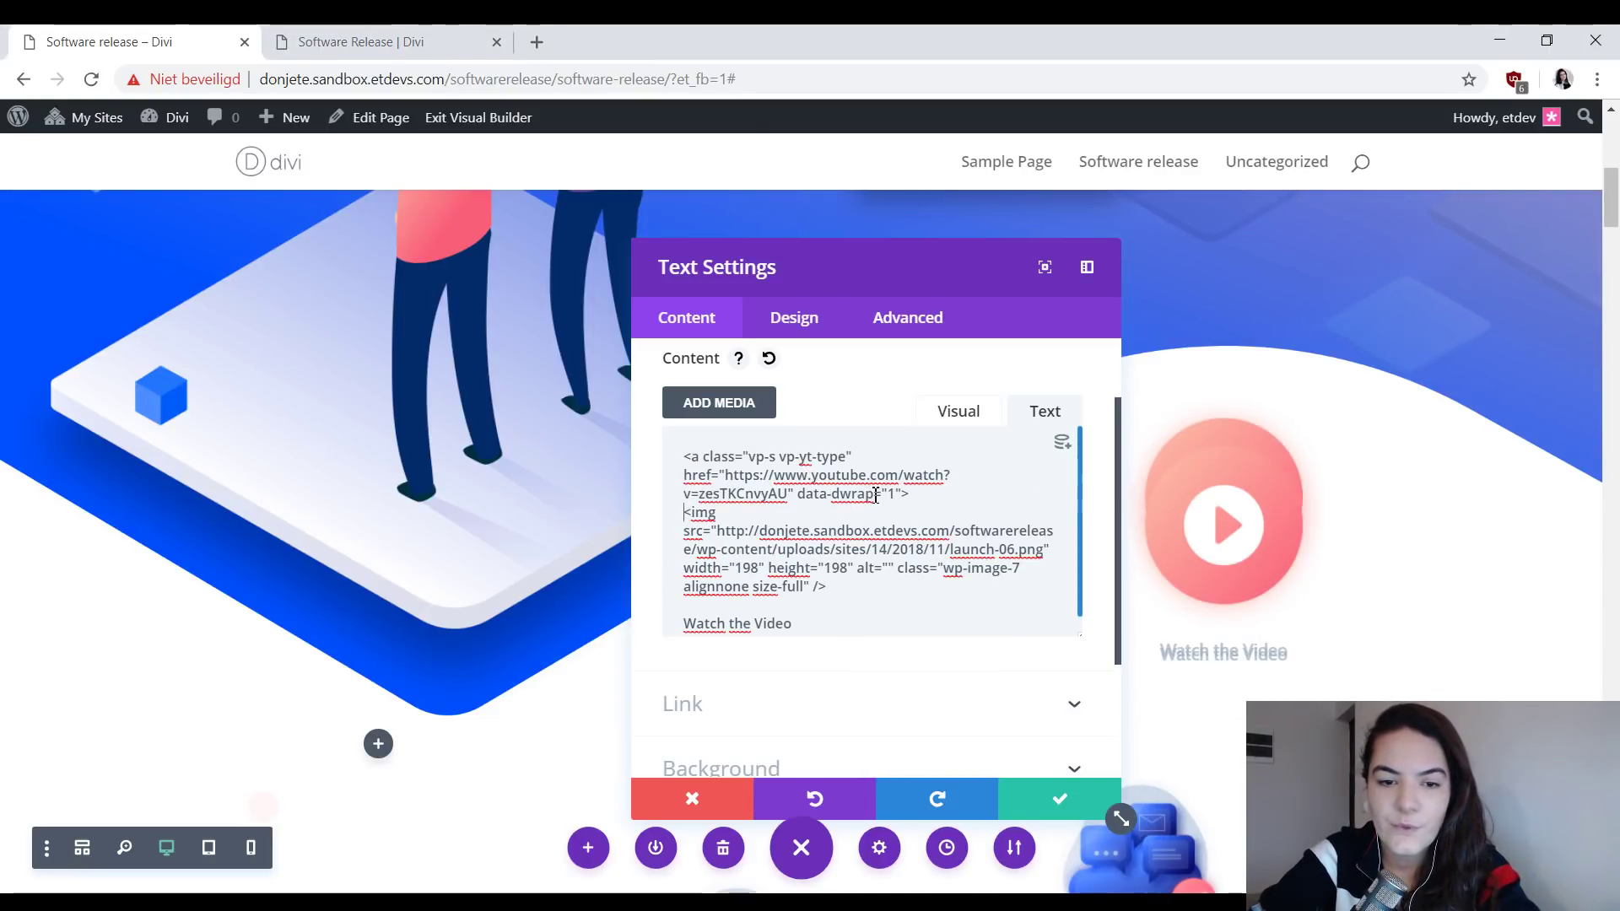
key("BackSpace")
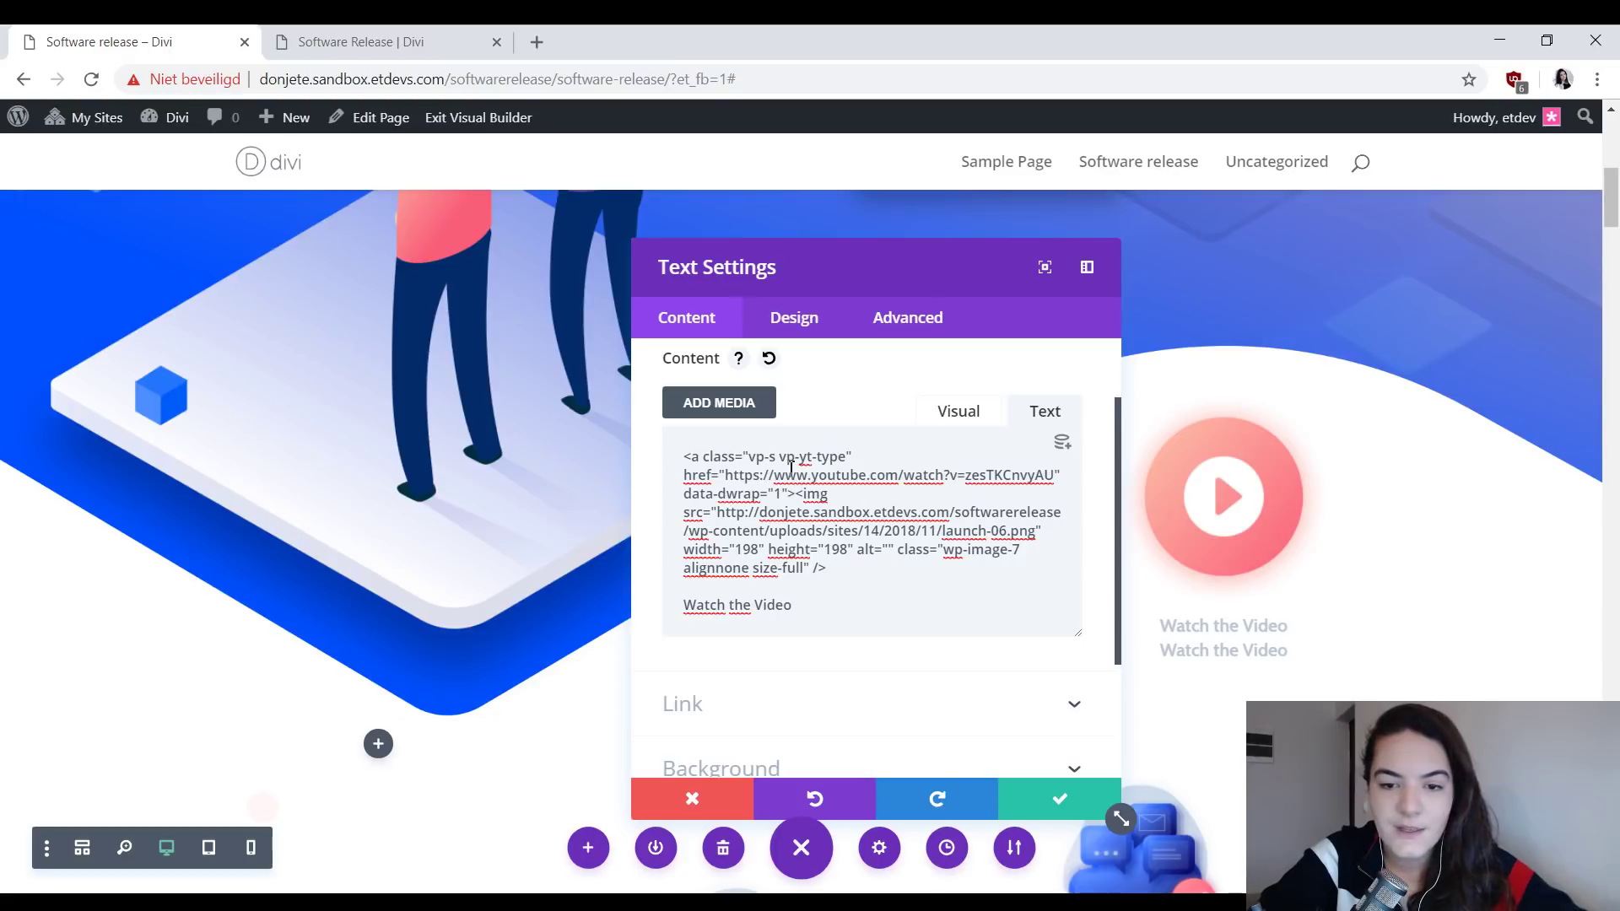
left_click_drag(706, 458, 870, 459)
left_click_drag(725, 475, 1042, 479)
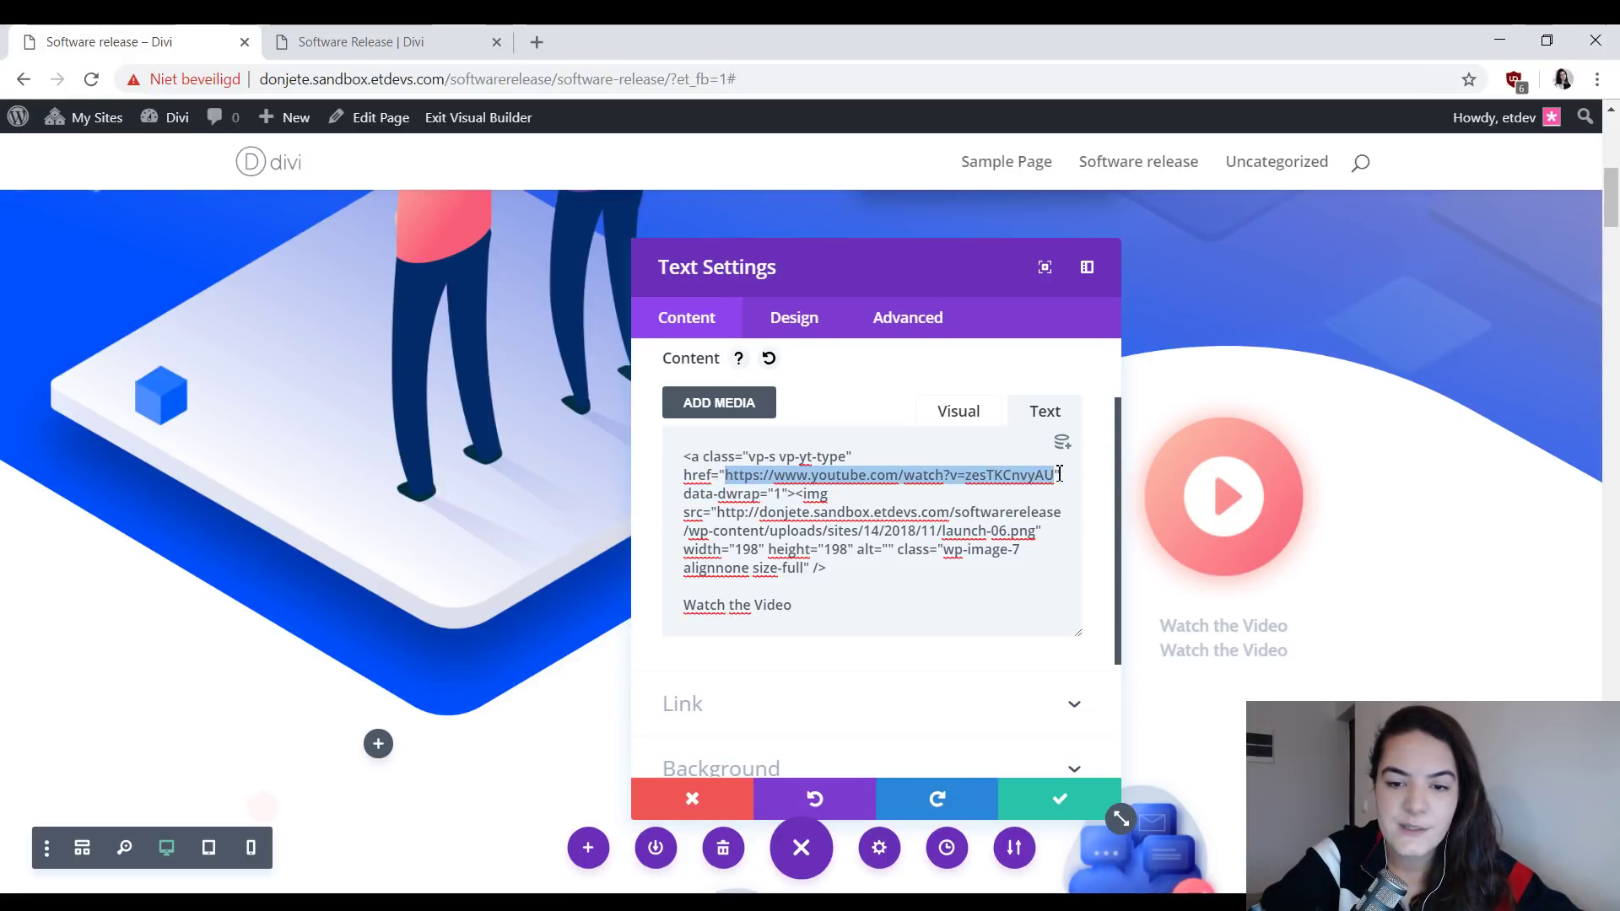
left_click(844, 623)
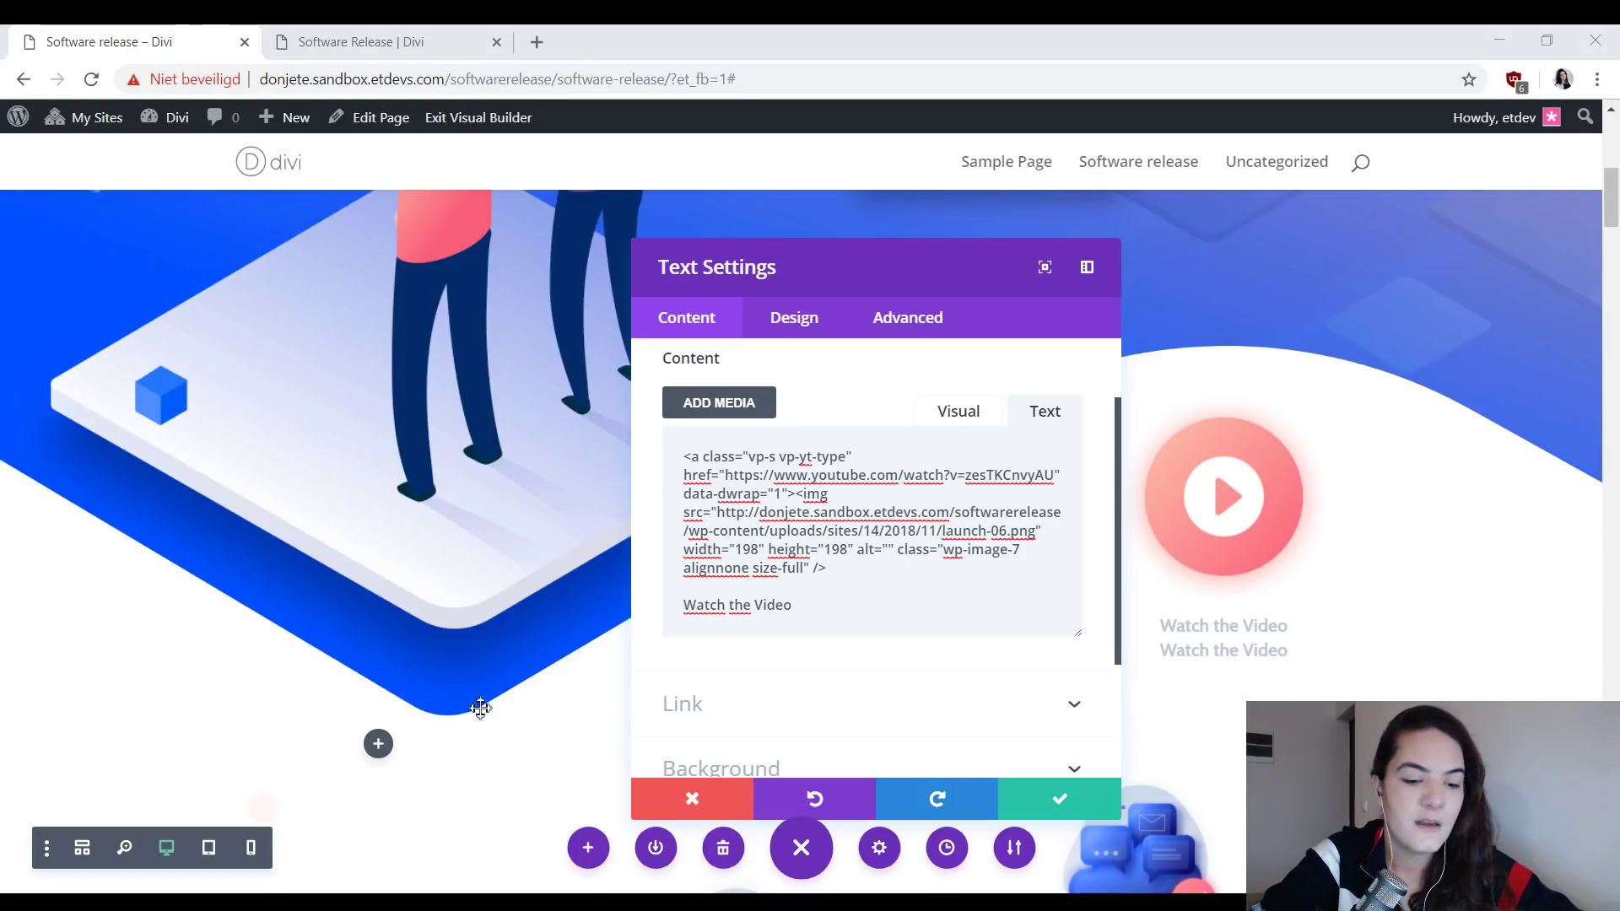
- Add the closing </a> tag after "Watch the Video" in the HTML and save the text module settings
left_click(823, 617)
type("</a>")
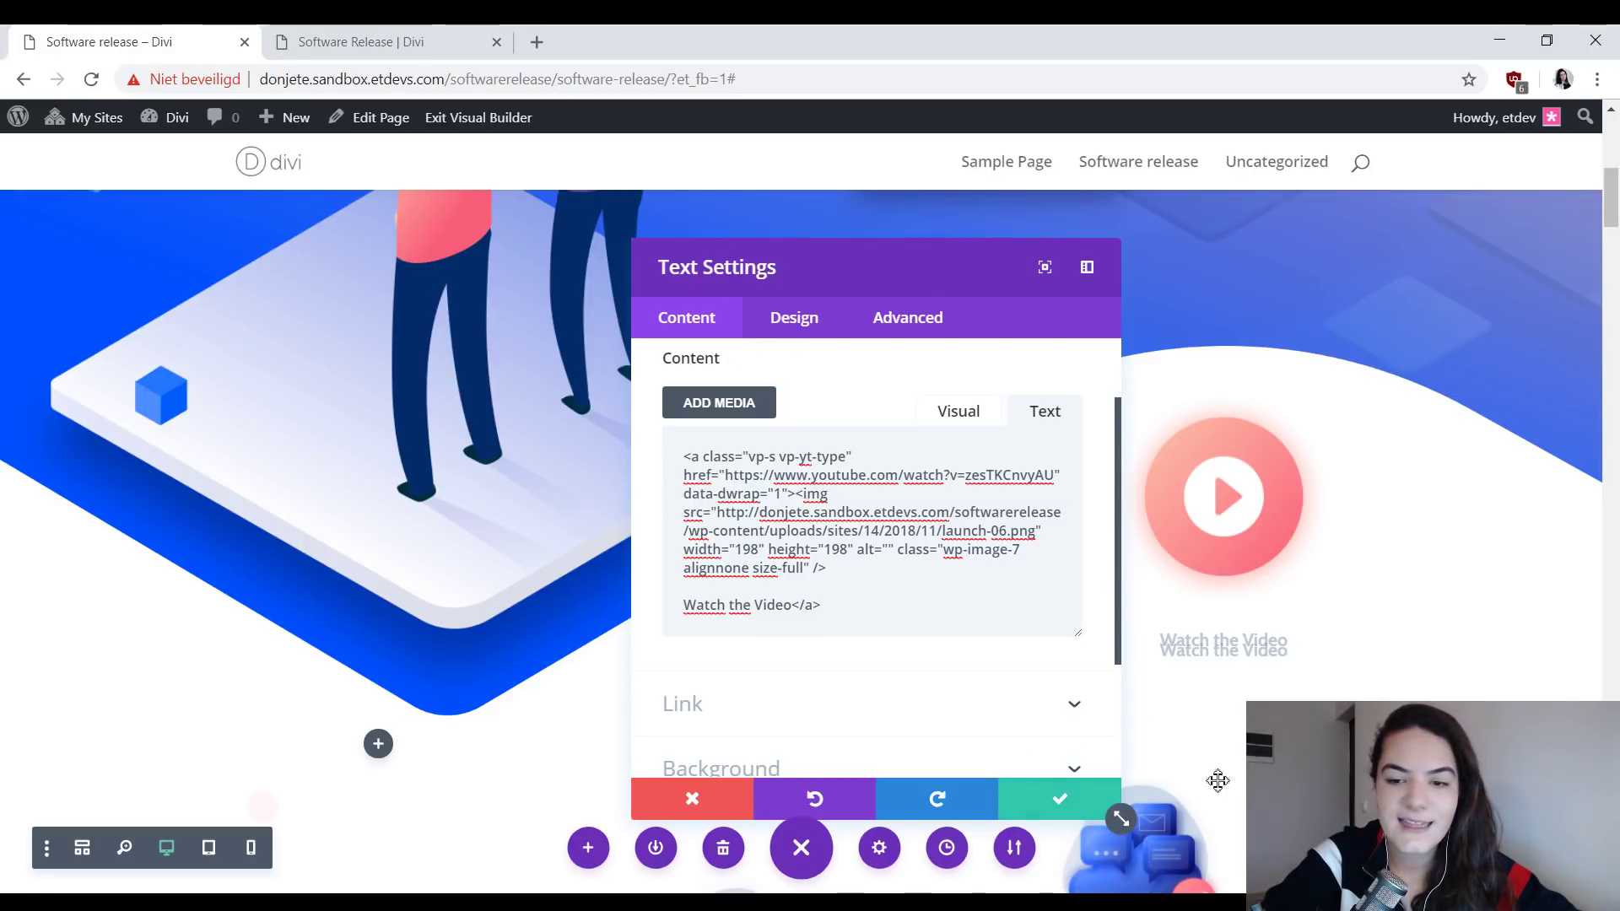
left_click(1302, 546)
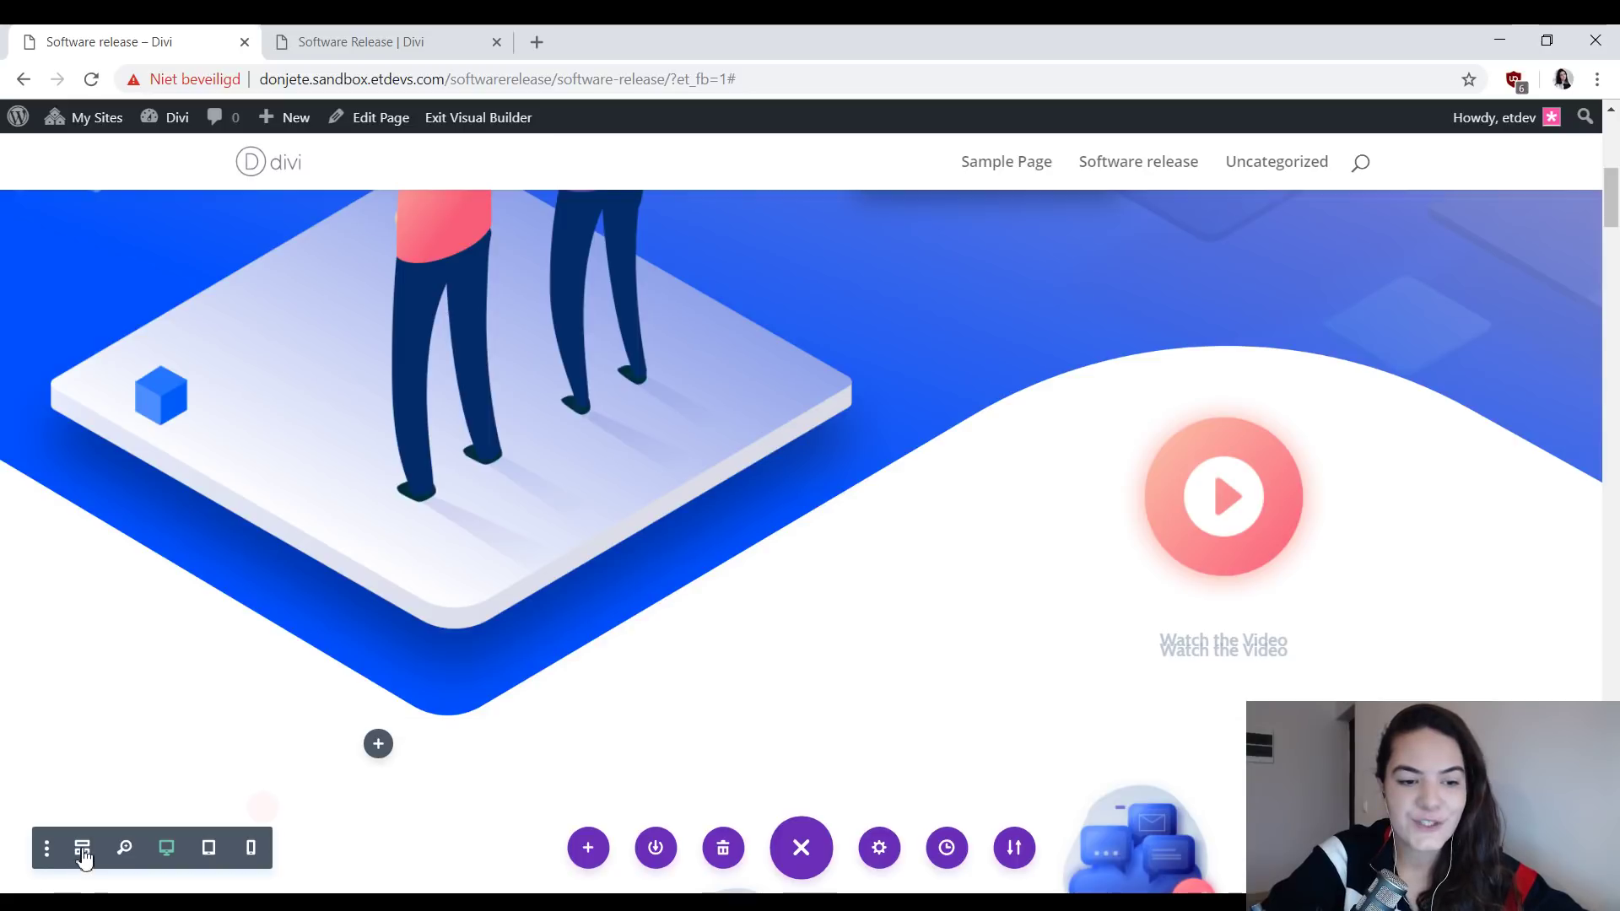
- Switch to wireframe view and delete the Blurb module above the Text module in the Header section's second row
key("ctrl+shift+w")
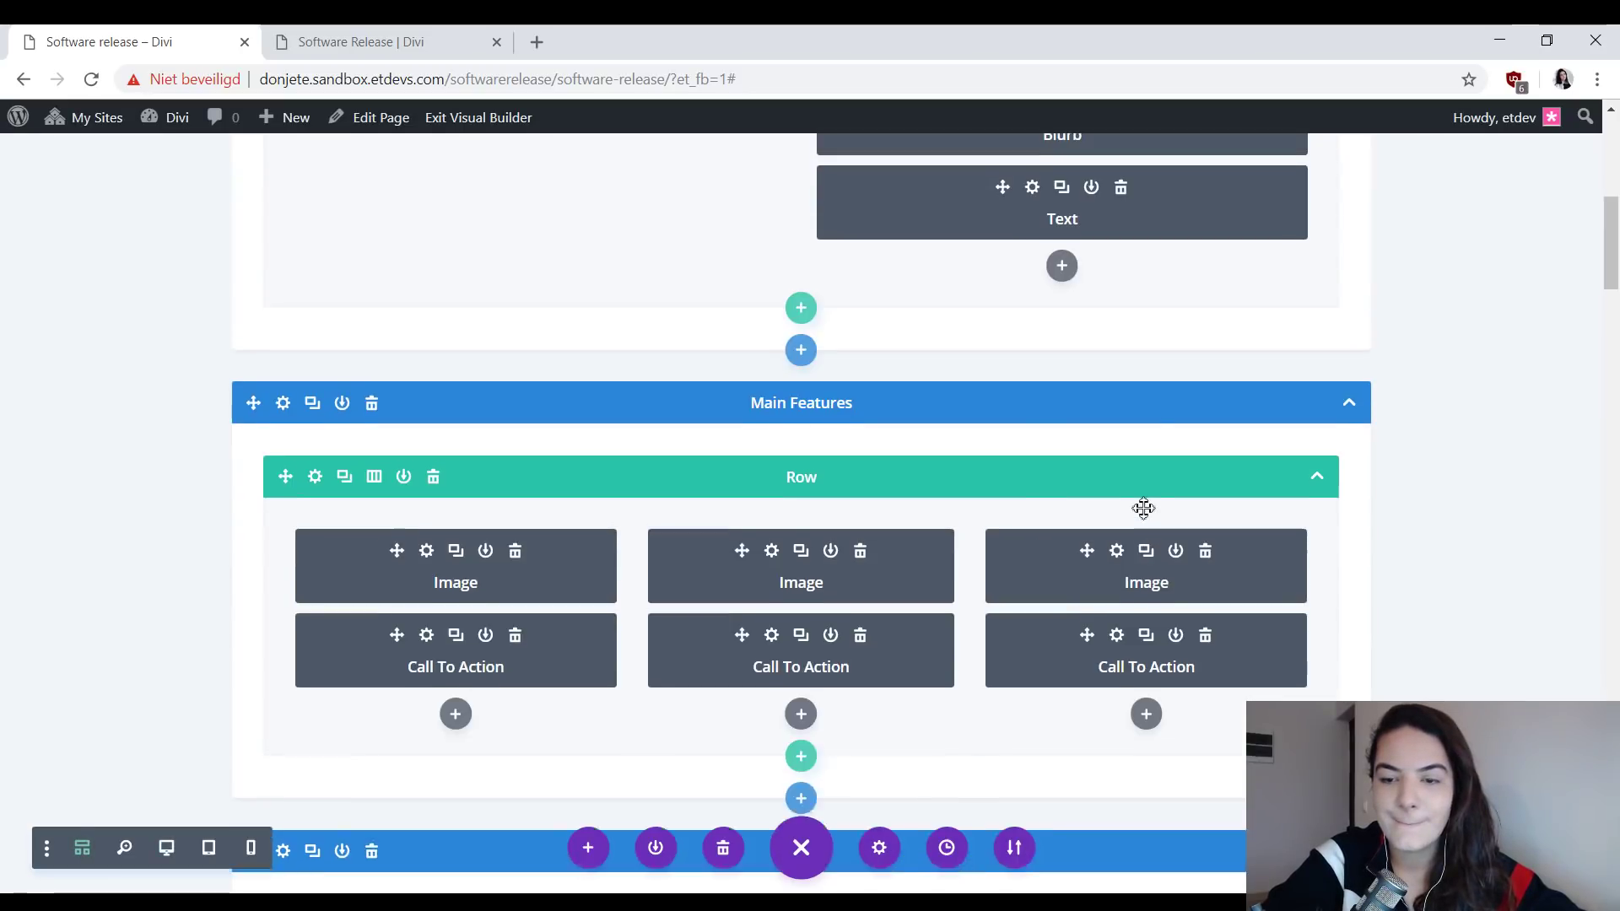
scroll(1153, 318, "up", 4)
scroll(1139, 445, "up", 4)
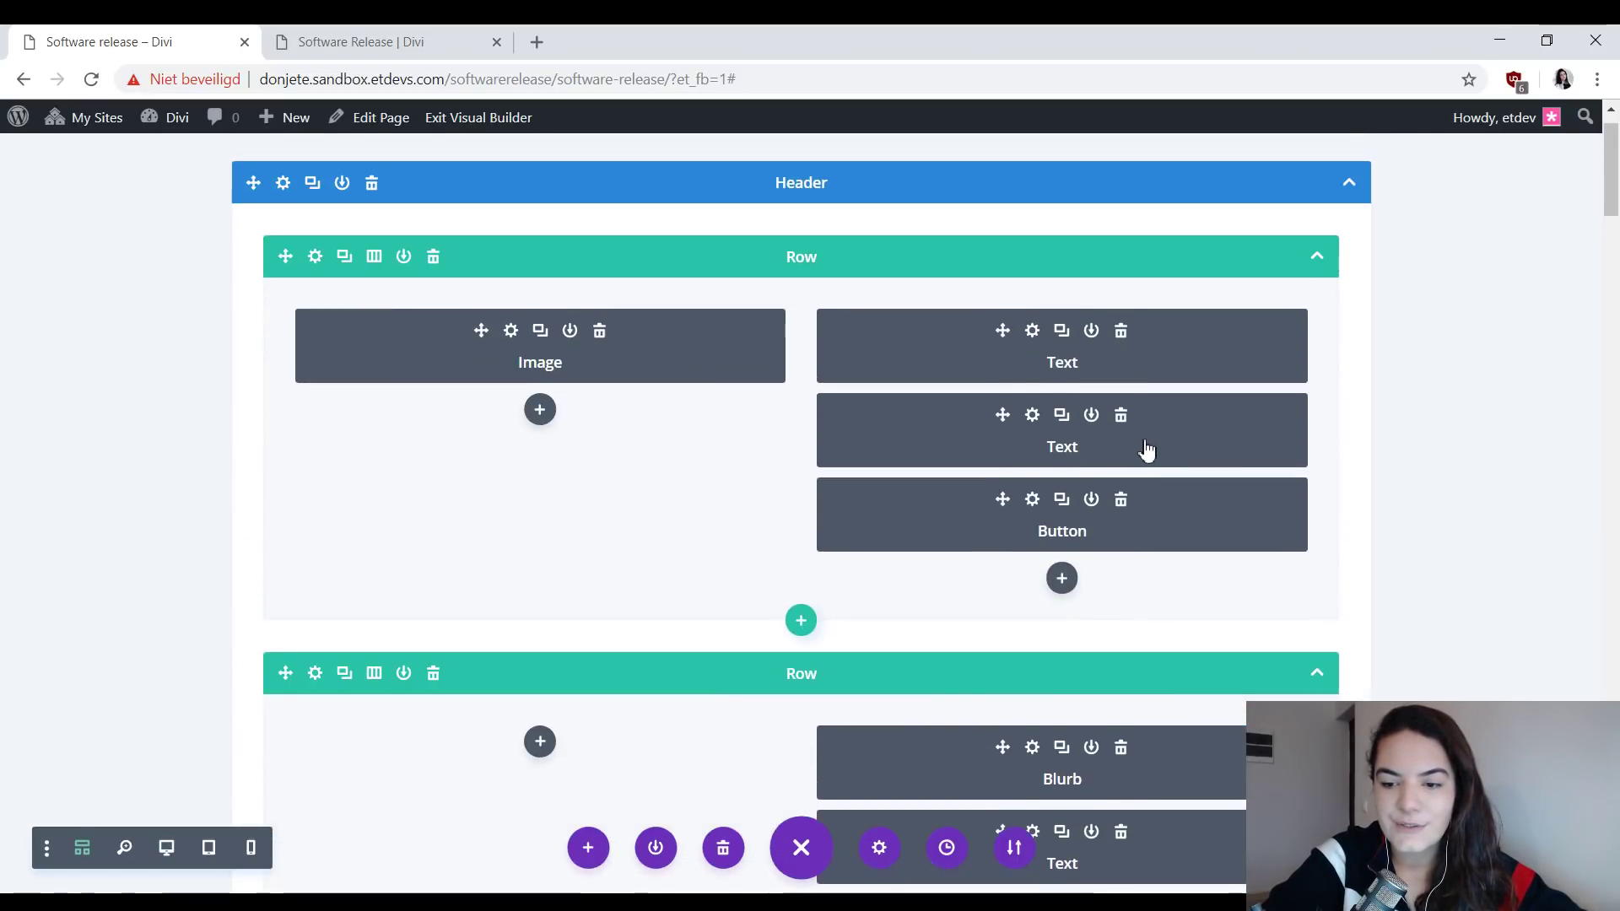
scroll(1145, 507, "down", 3)
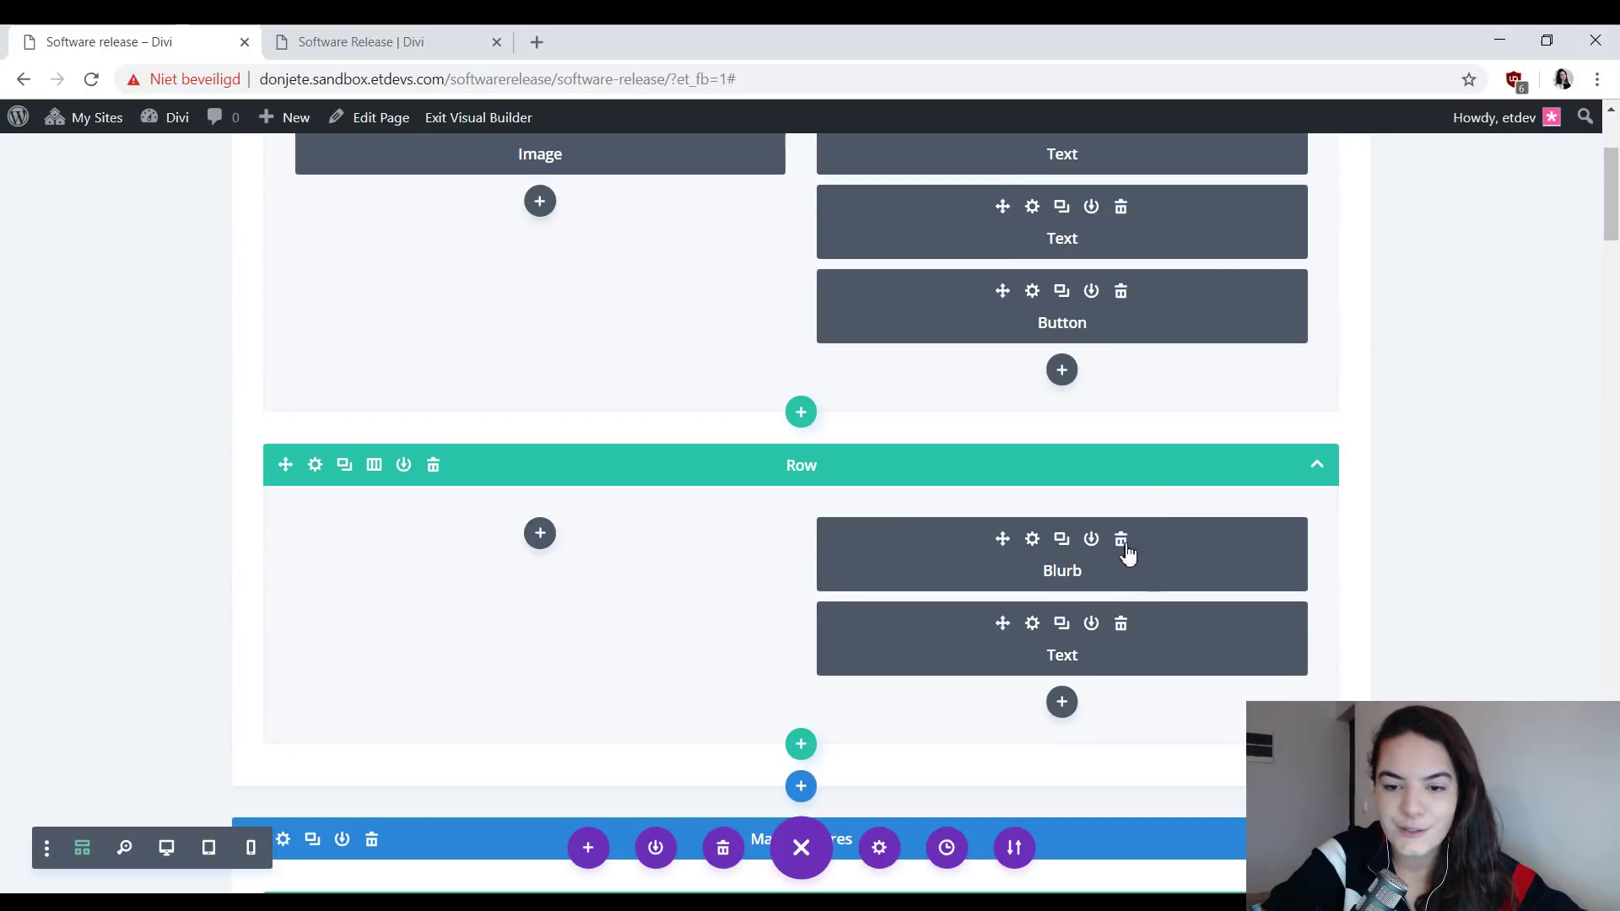
left_click(1121, 540)
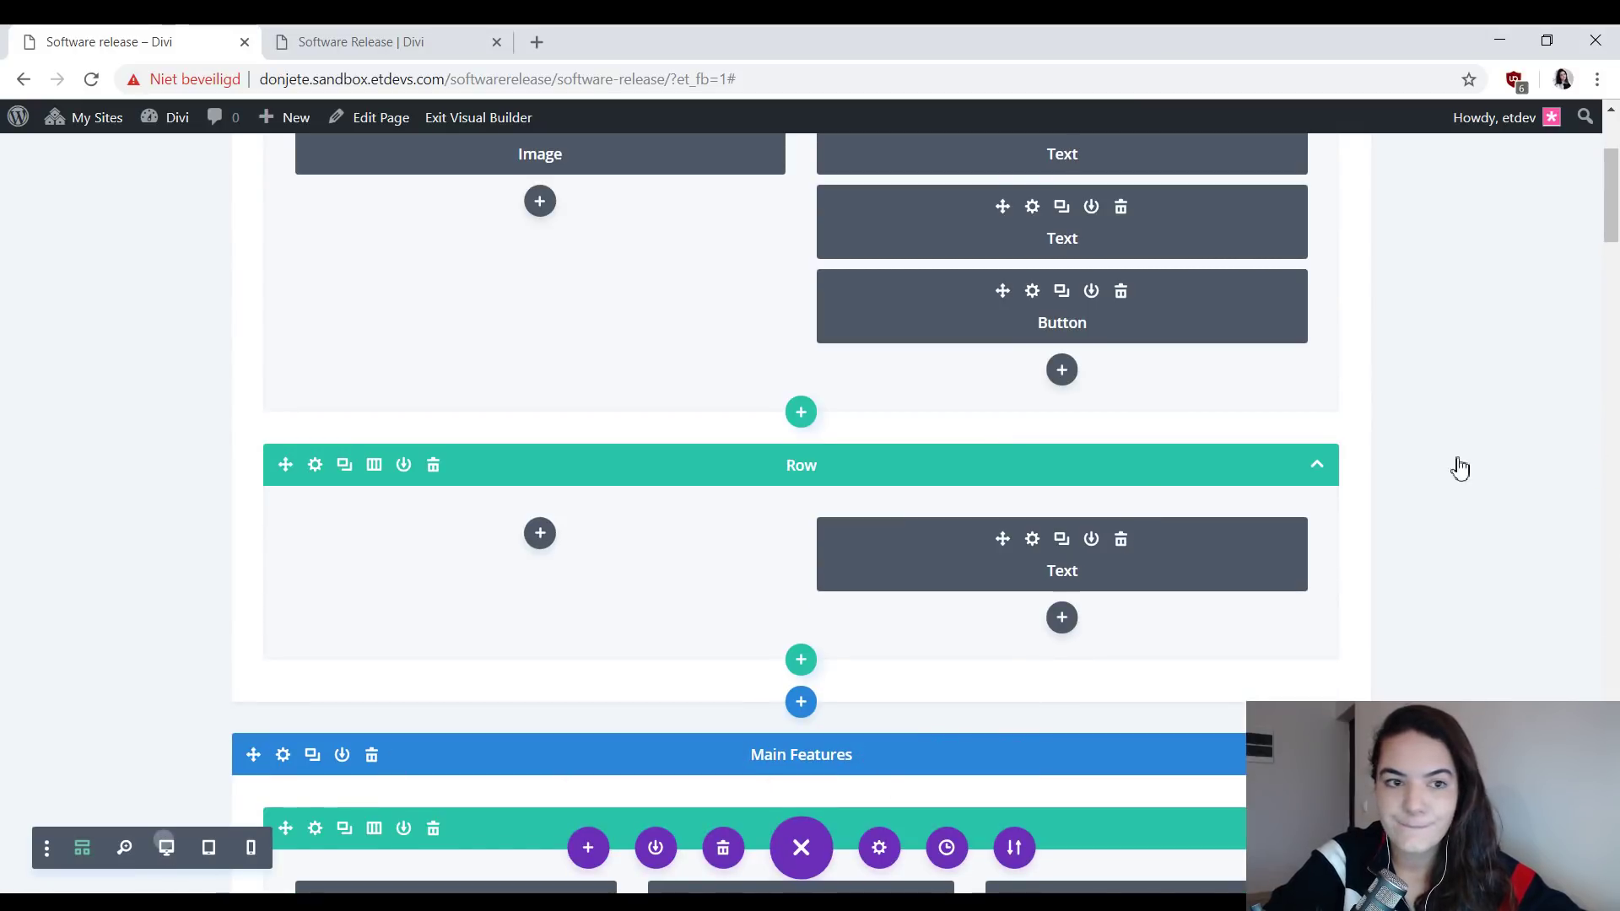
- Return to desktop view and examine the header section's layout and the position of the play icon text module
scroll(1292, 582, "down", 5)
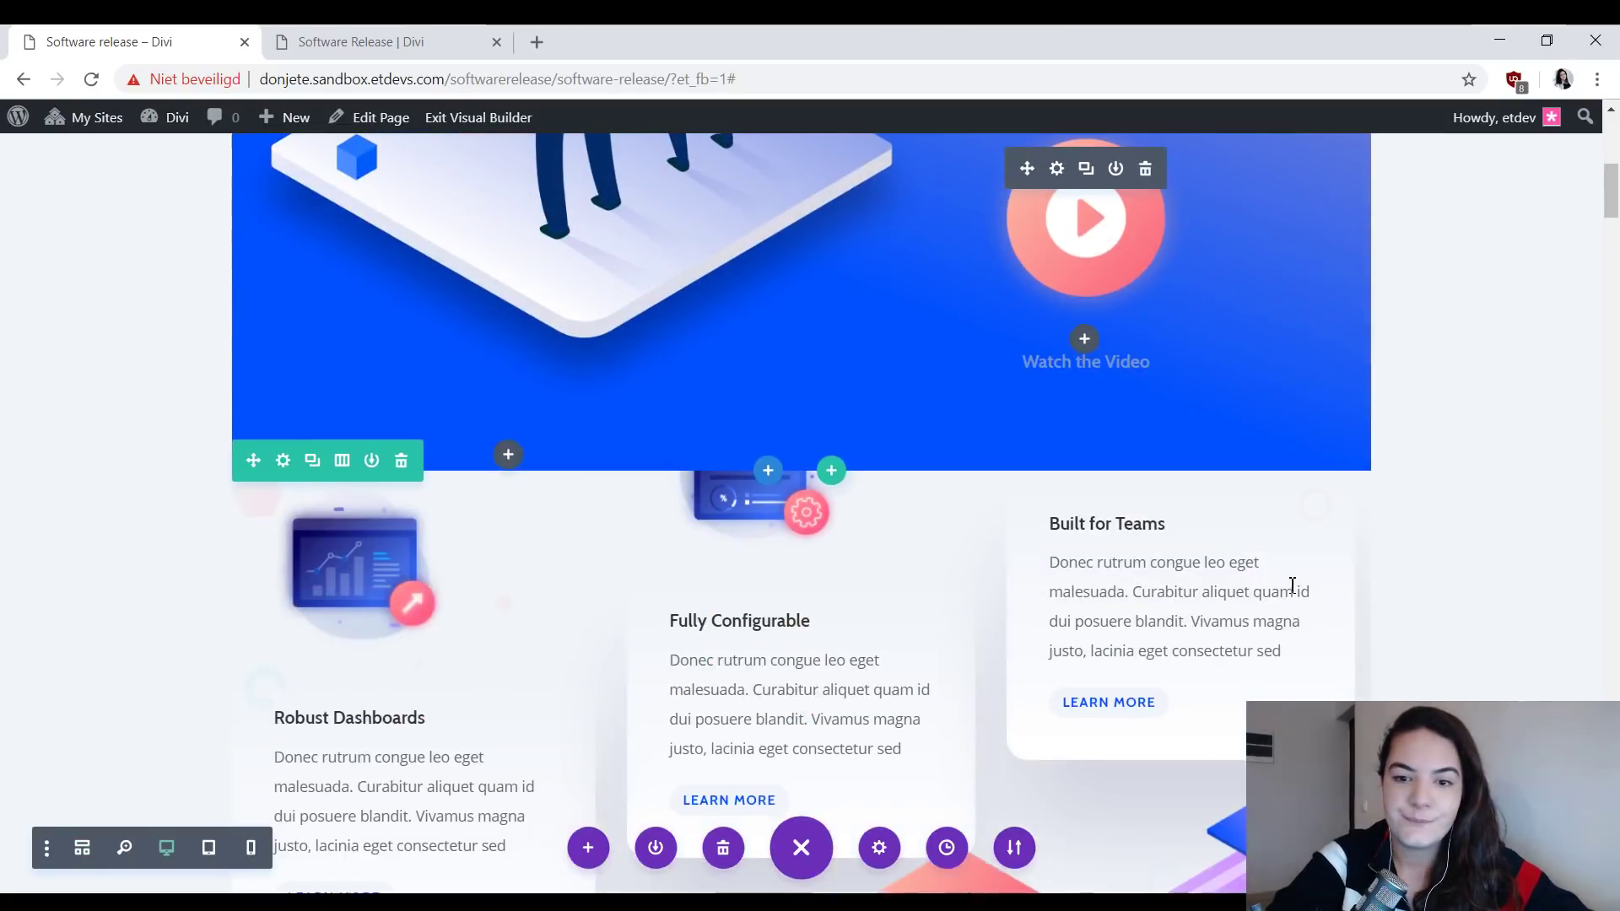
scroll(473, 766, "up", 8)
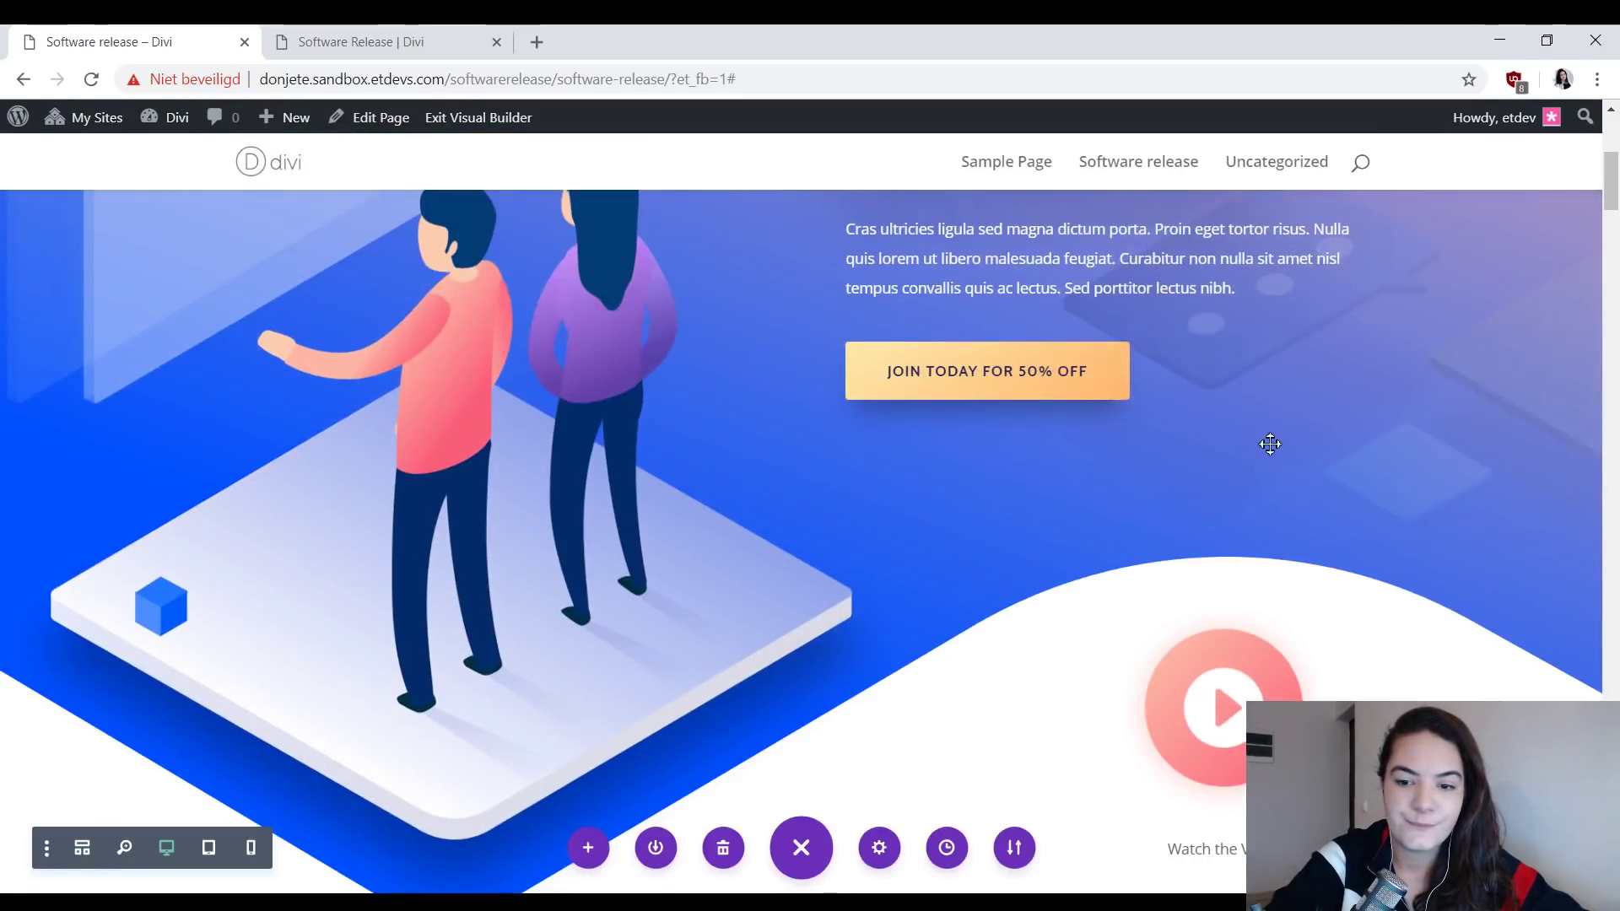
scroll(1270, 445, "down", 4)
scroll(1353, 560, "up", 9)
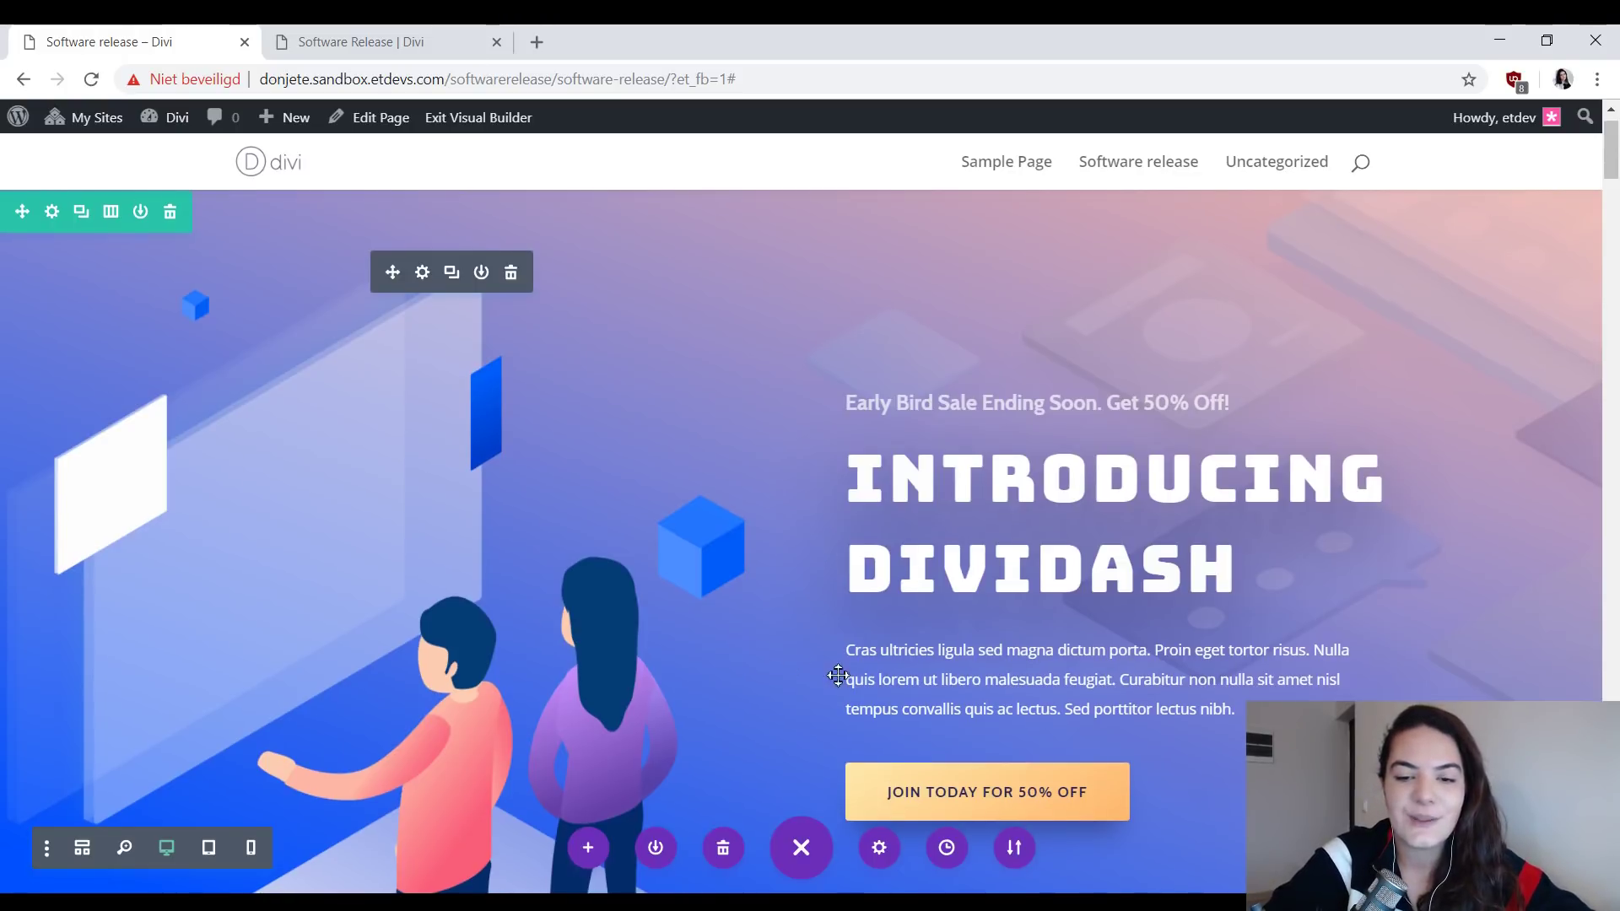
scroll(838, 676, "down", 2)
scroll(839, 673, "down", 1)
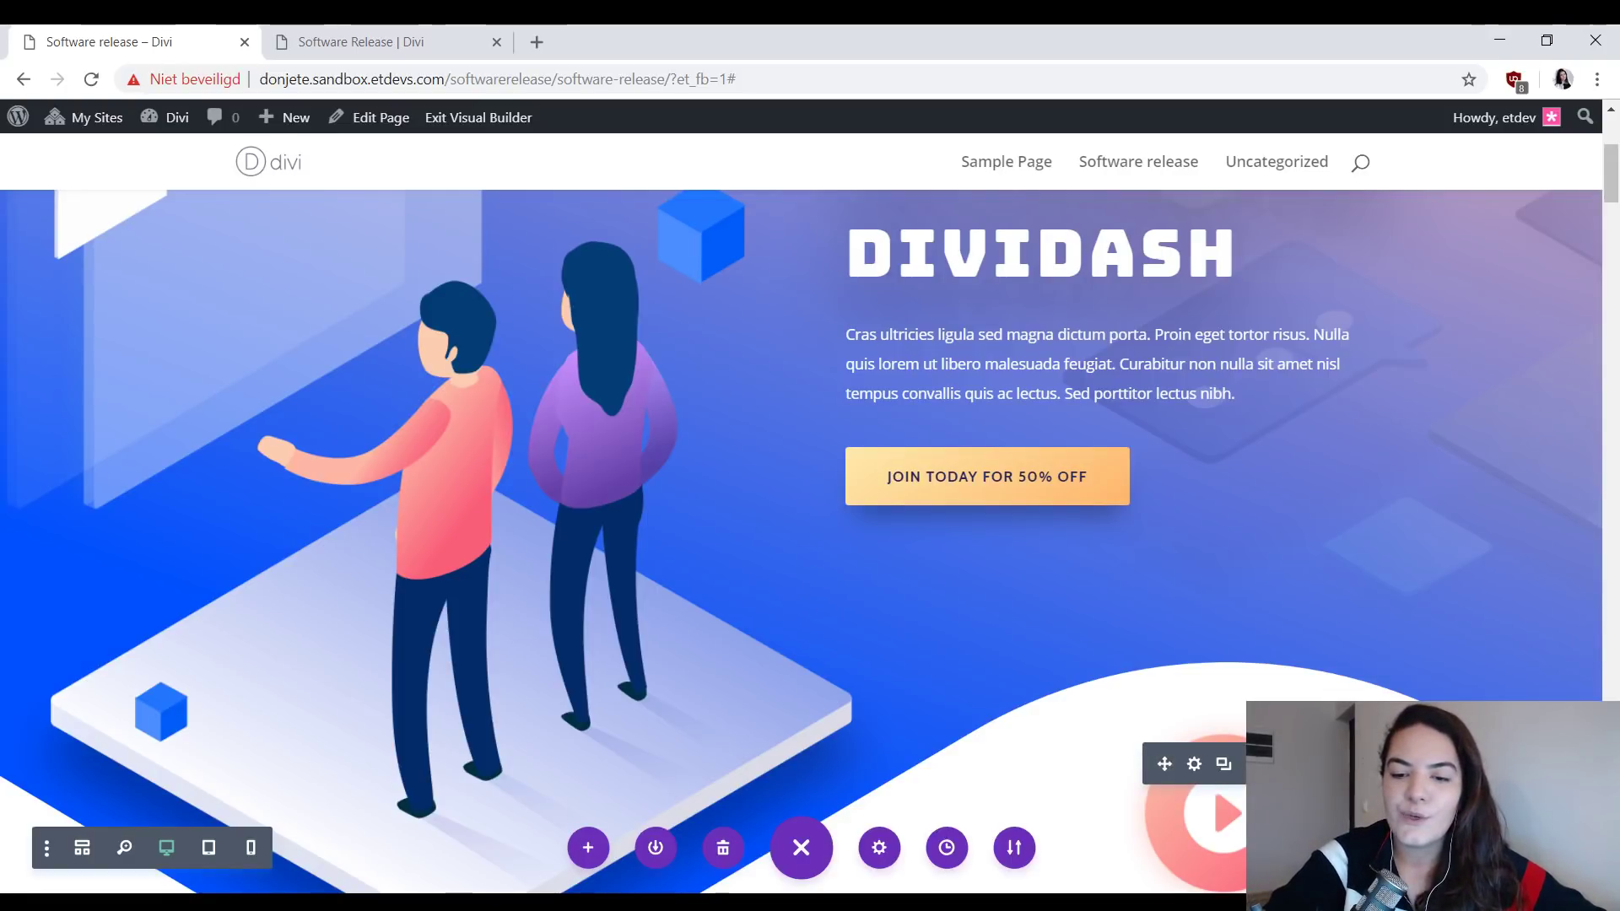
scroll(799, 581, "down", 3)
mouse_move(1329, 632)
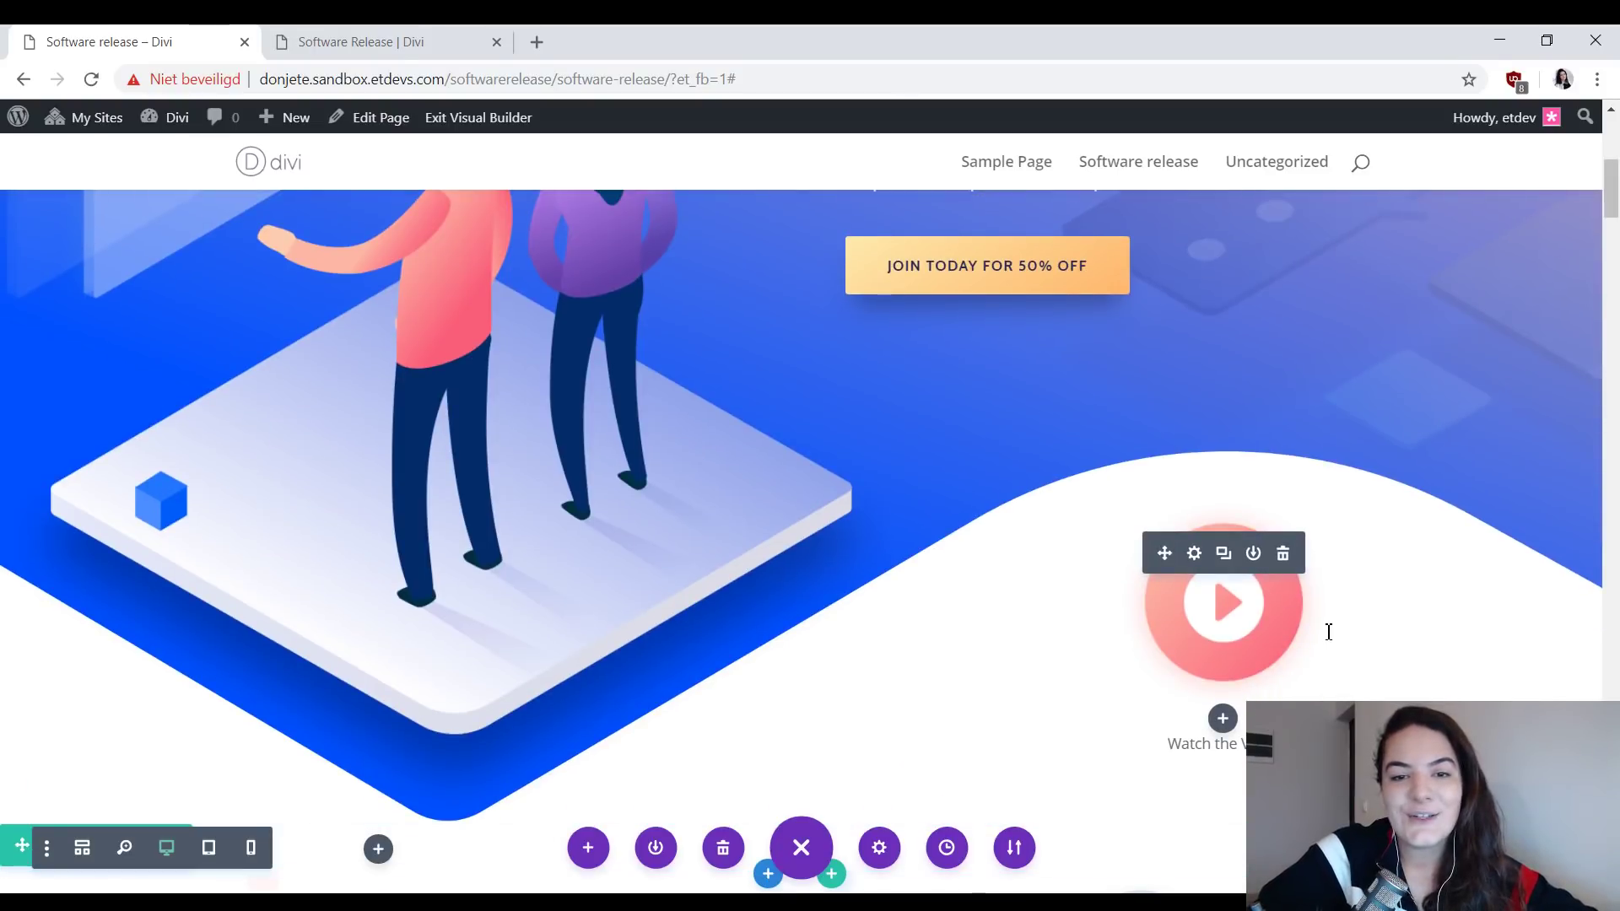
scroll(1315, 588, "up", 4)
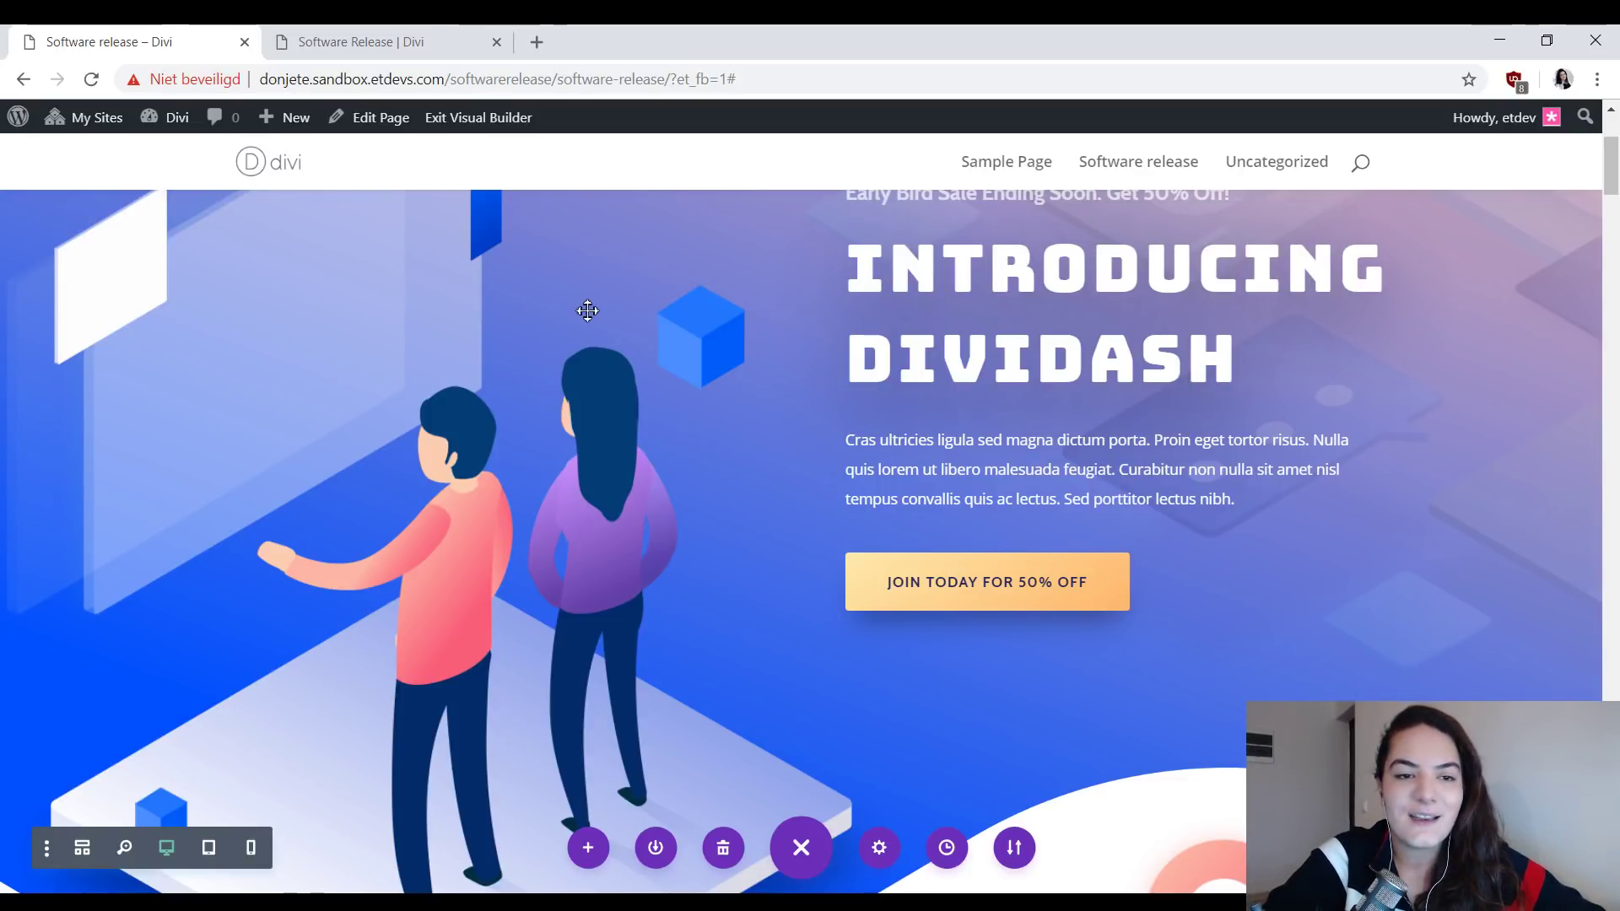
- Exit the Visual Builder and test the popup video from both the play icon and the "Watch the Video" caption, closing it each time
left_click(489, 120)
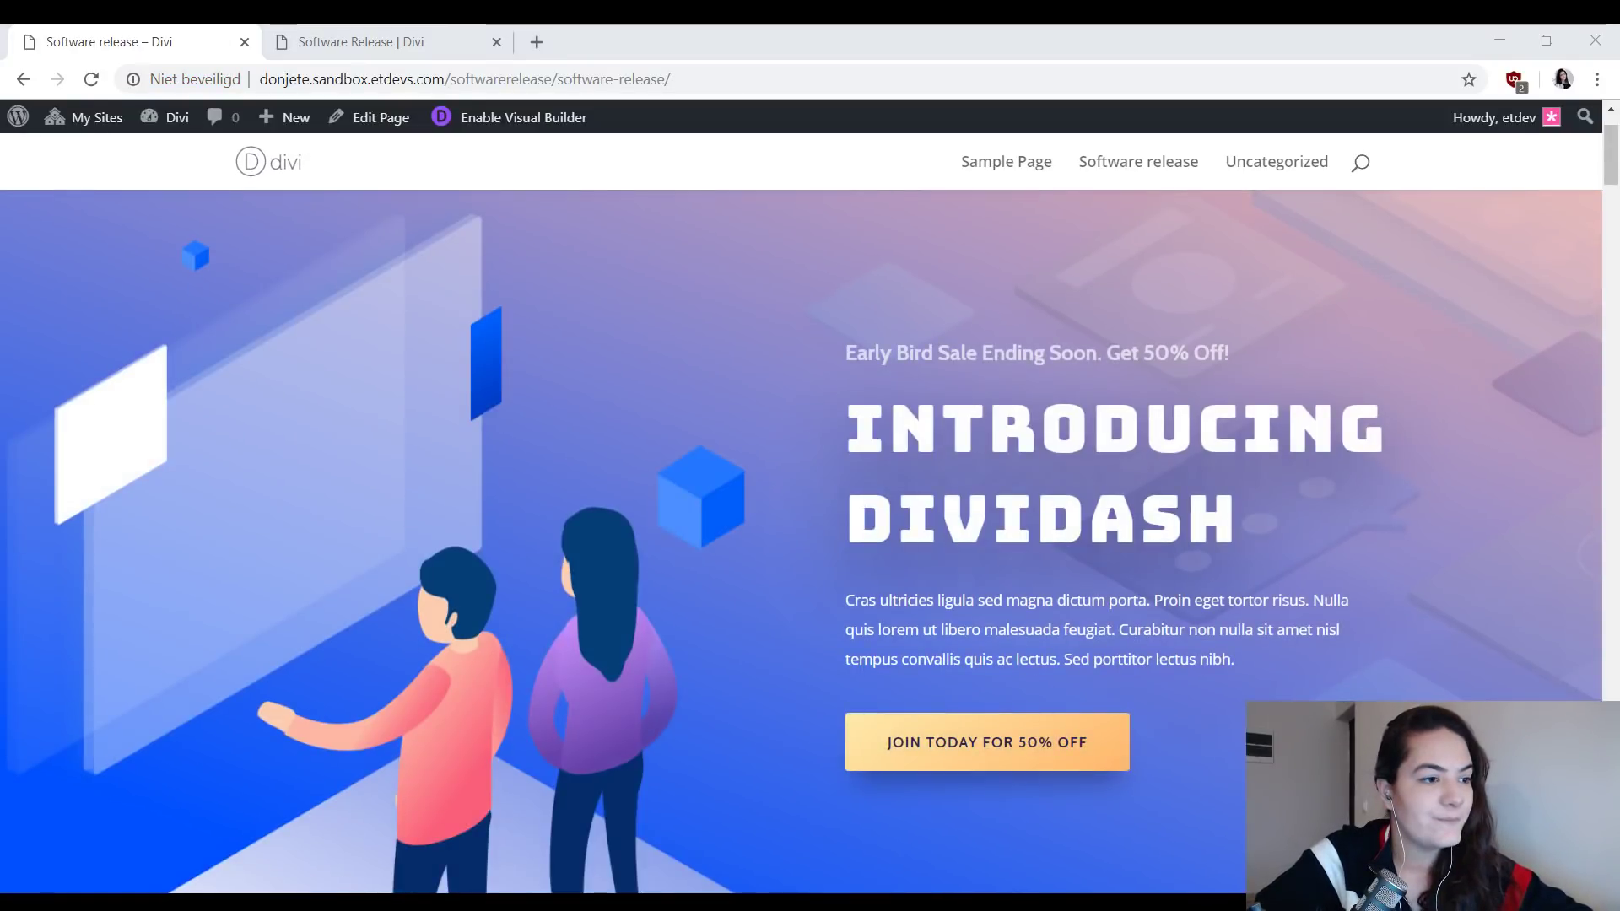
scroll(1193, 618, "down", 6)
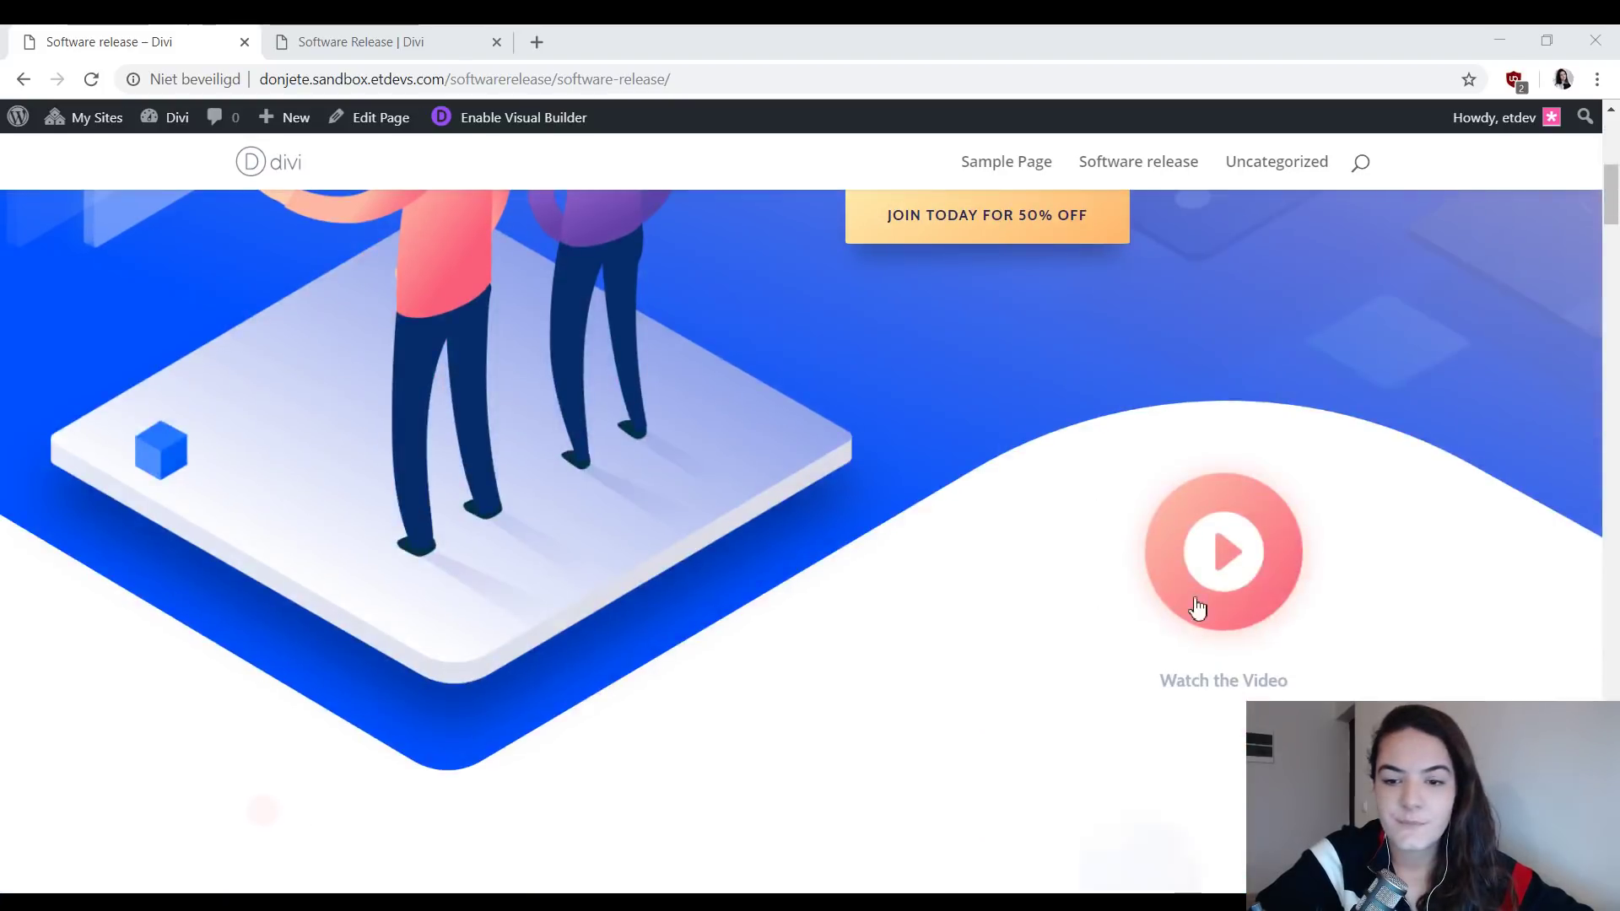
left_click(1198, 587)
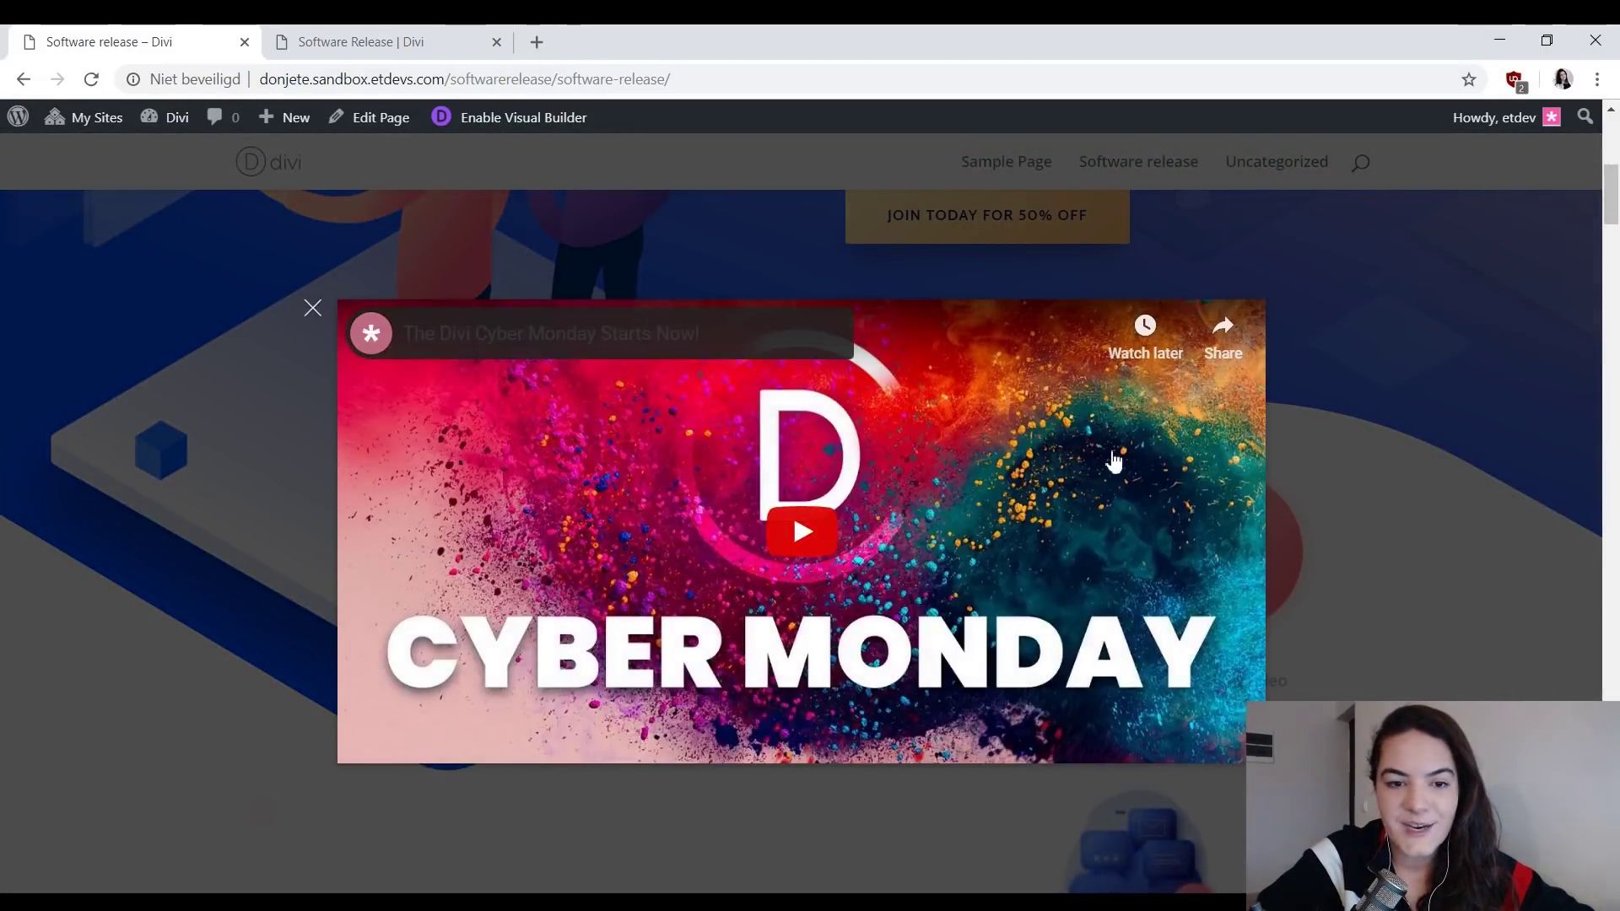
left_click(313, 313)
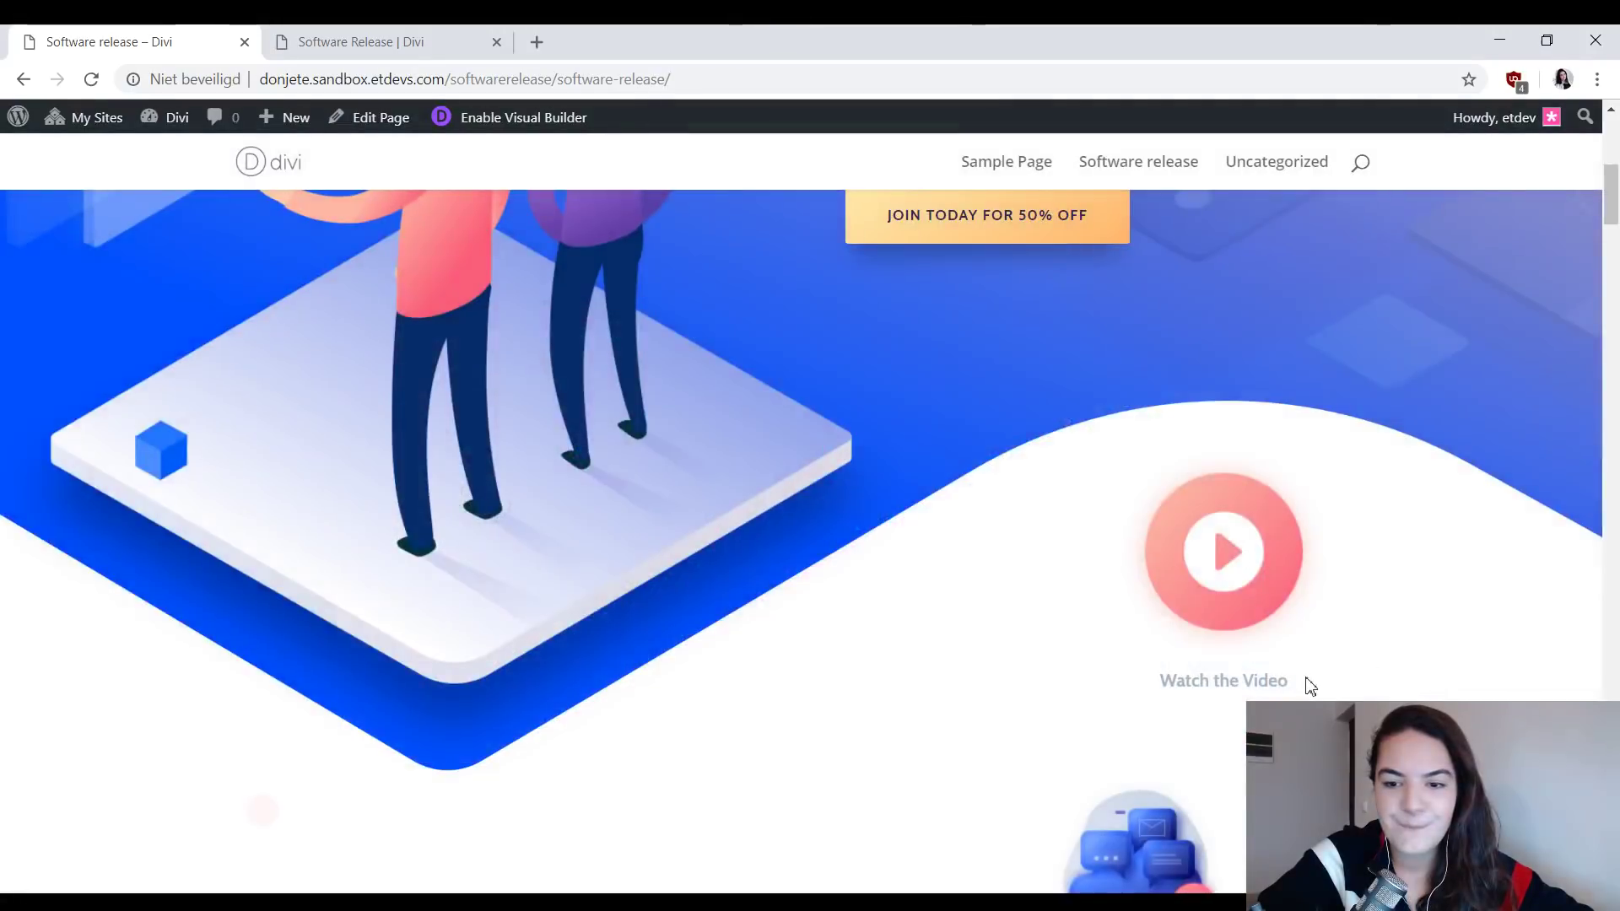
left_click(1277, 683)
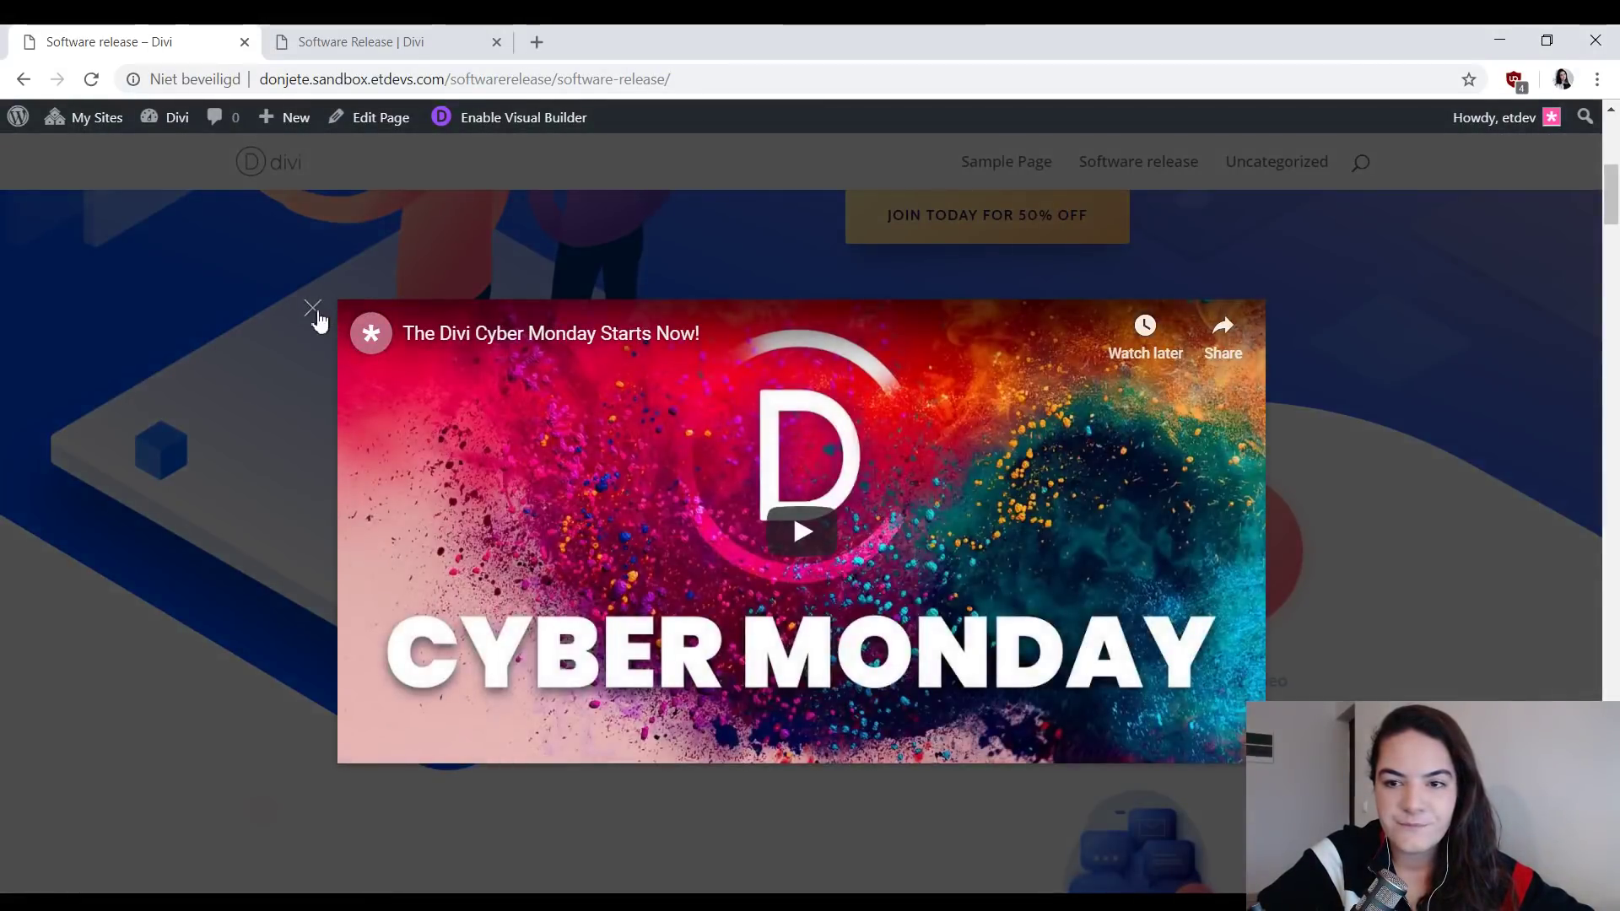
left_click(311, 312)
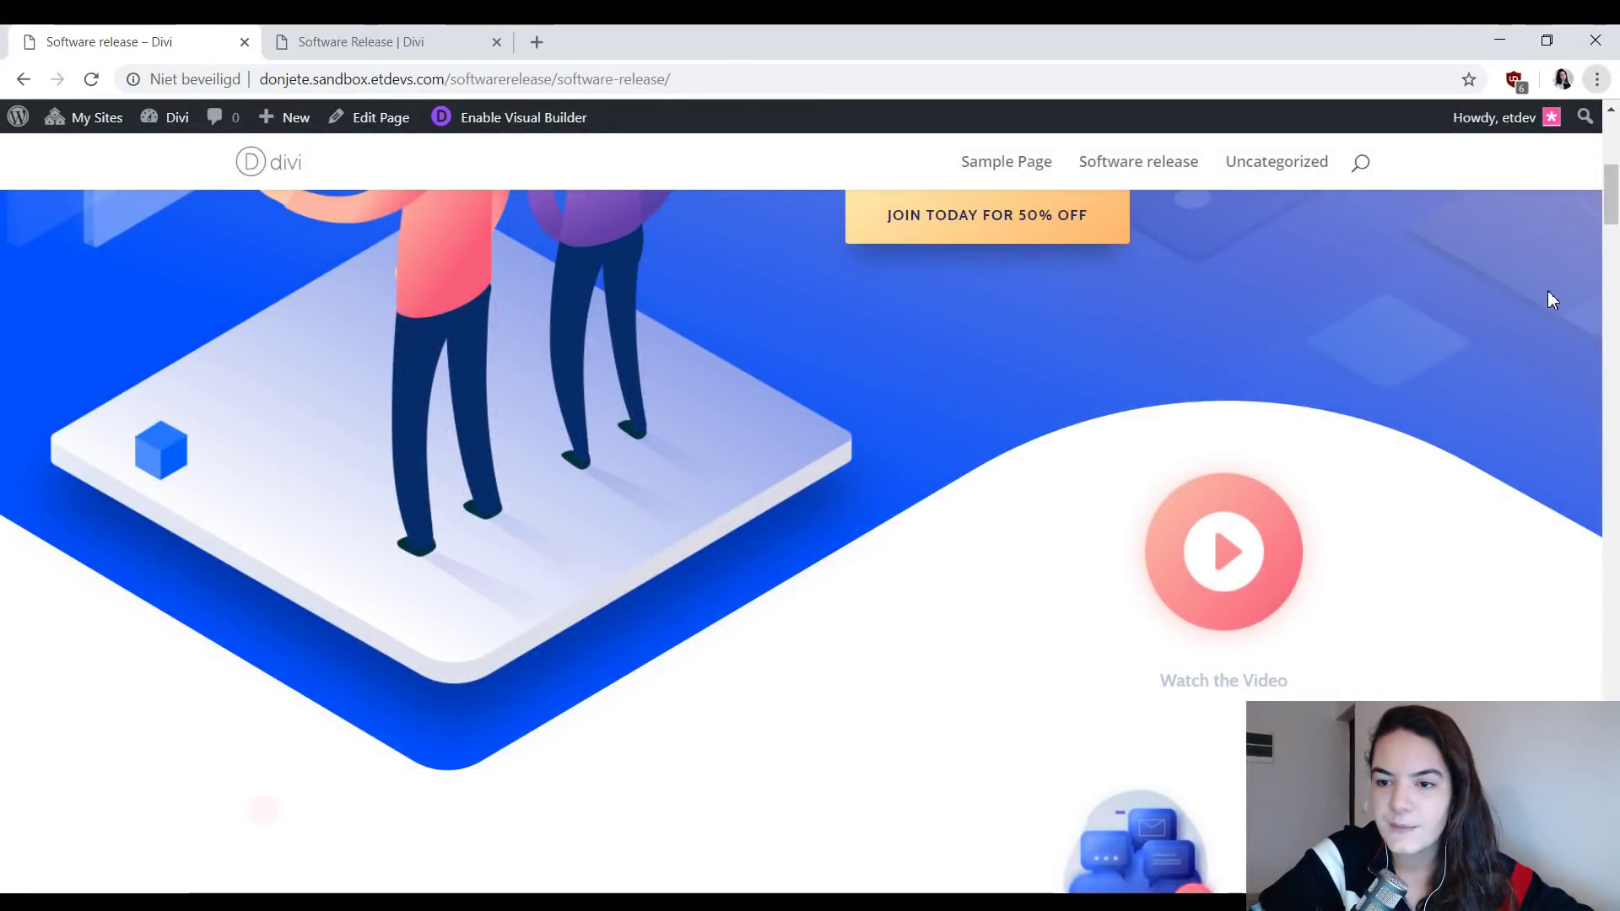
- Enlarge the page zoom to check the stacked layout and test the popup video from the play icon and its caption
key("ctrl+plus")
key("ctrl+plus")
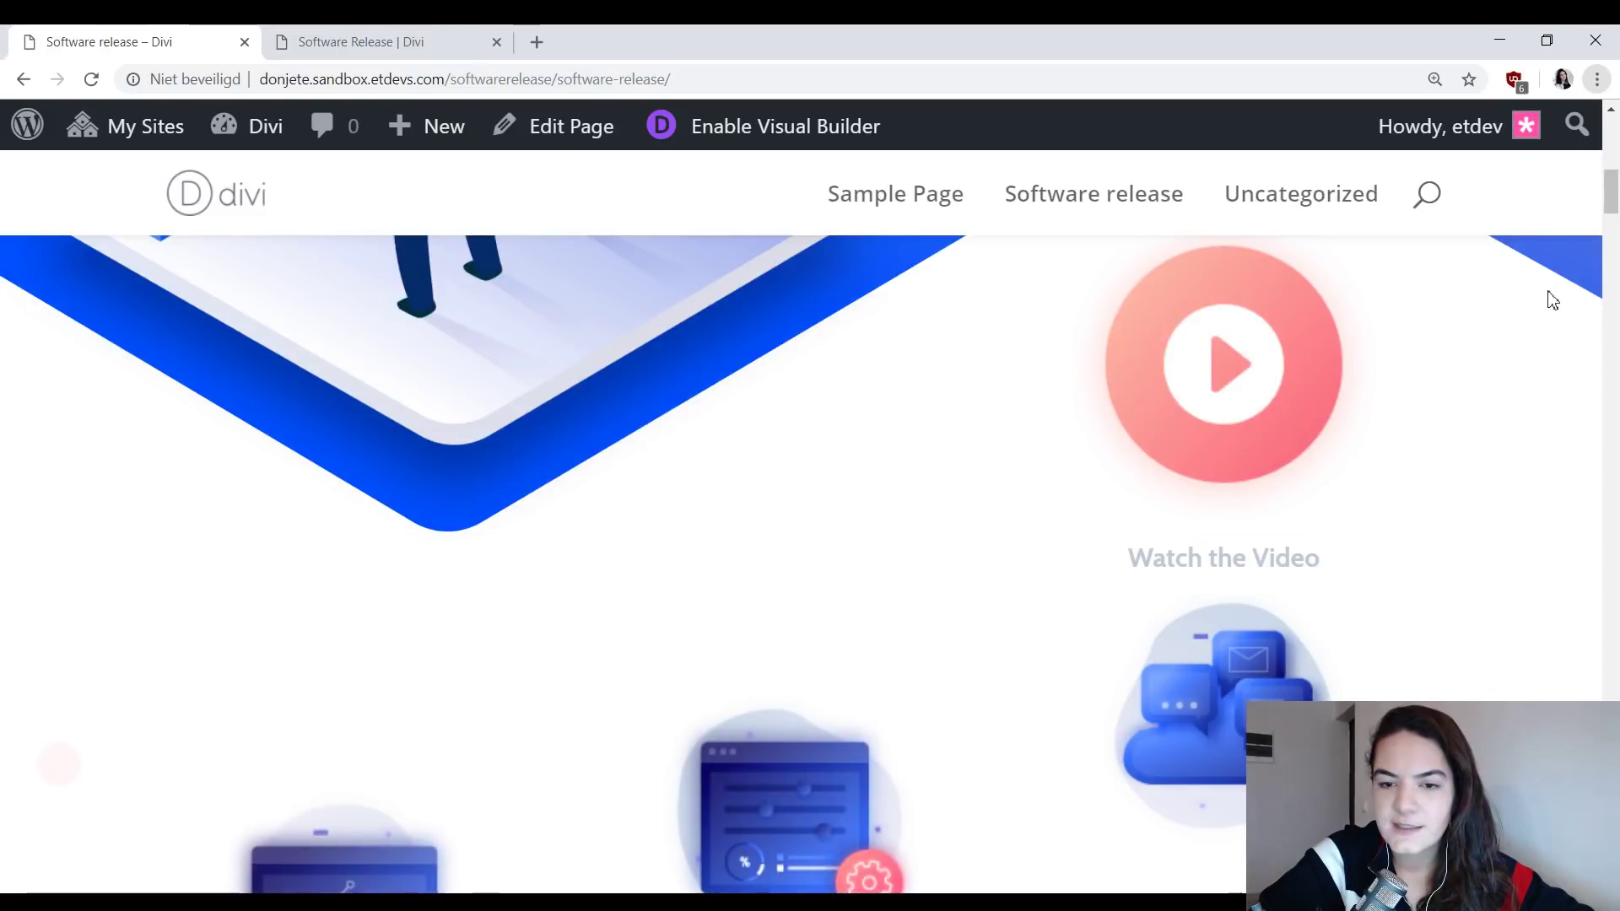
key("ctrl+plus")
scroll(1122, 429, "up", 5)
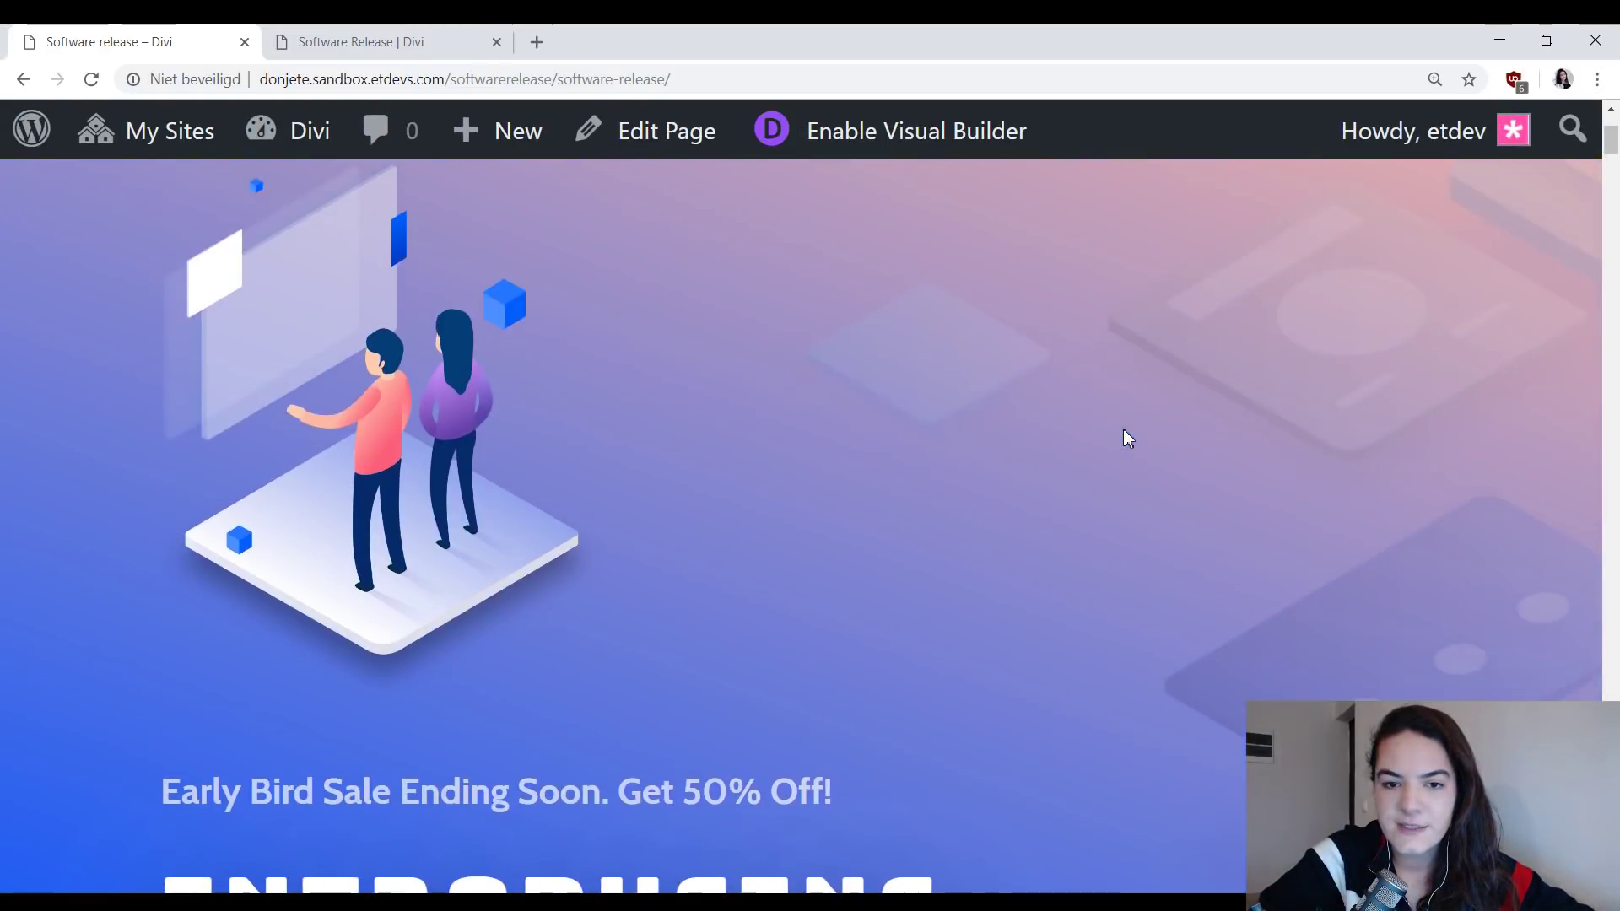
scroll(1123, 429, "down", 10)
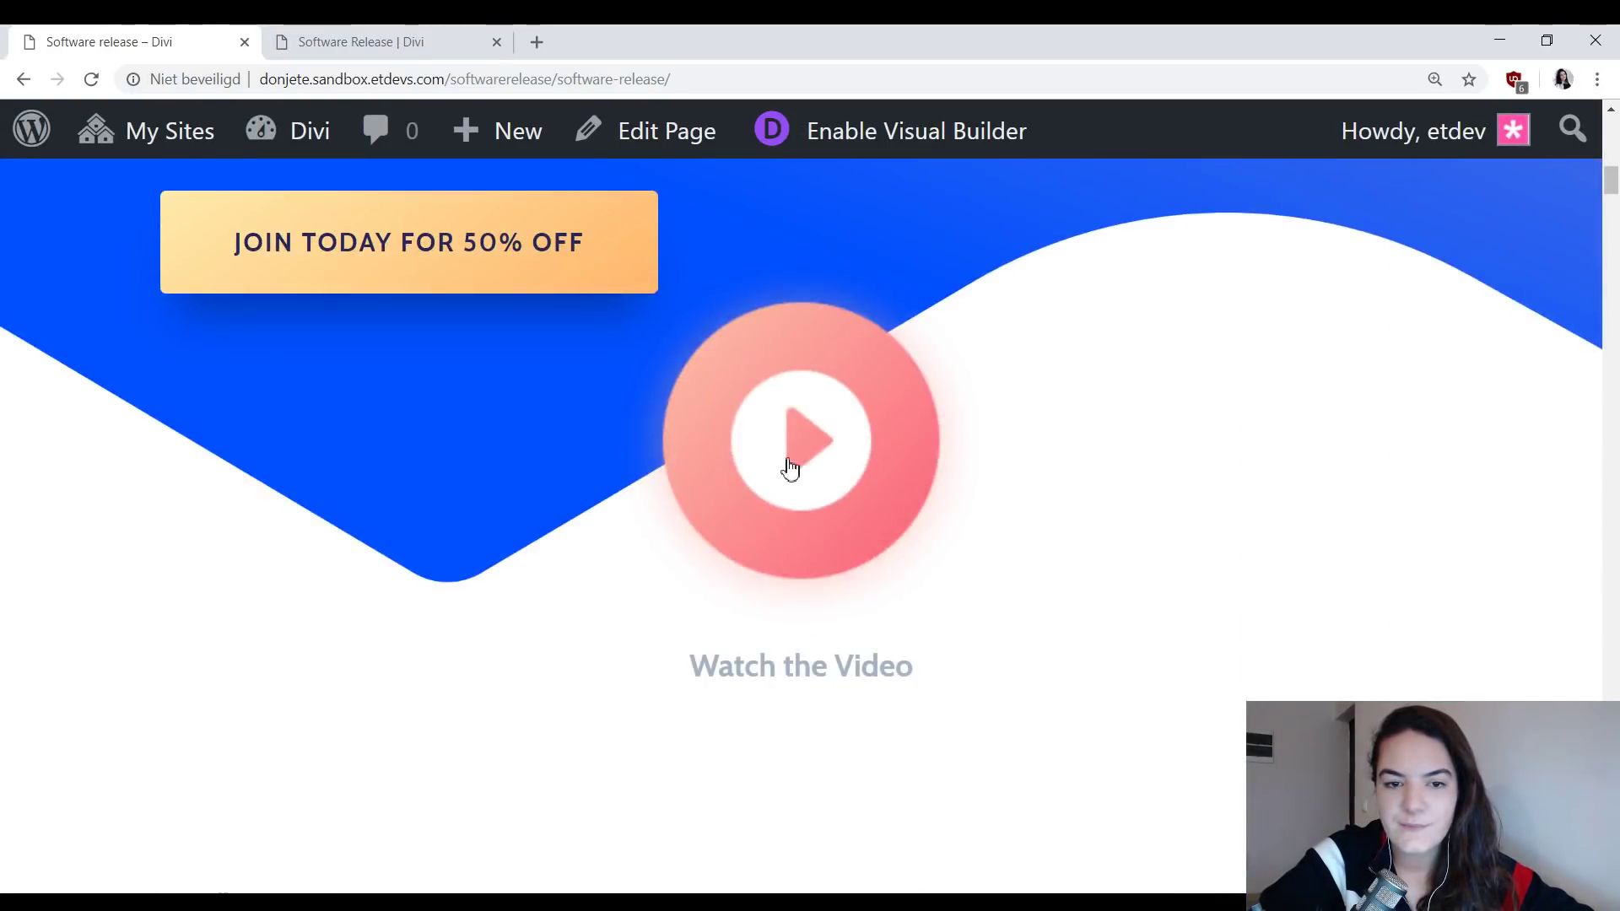
left_click(816, 460)
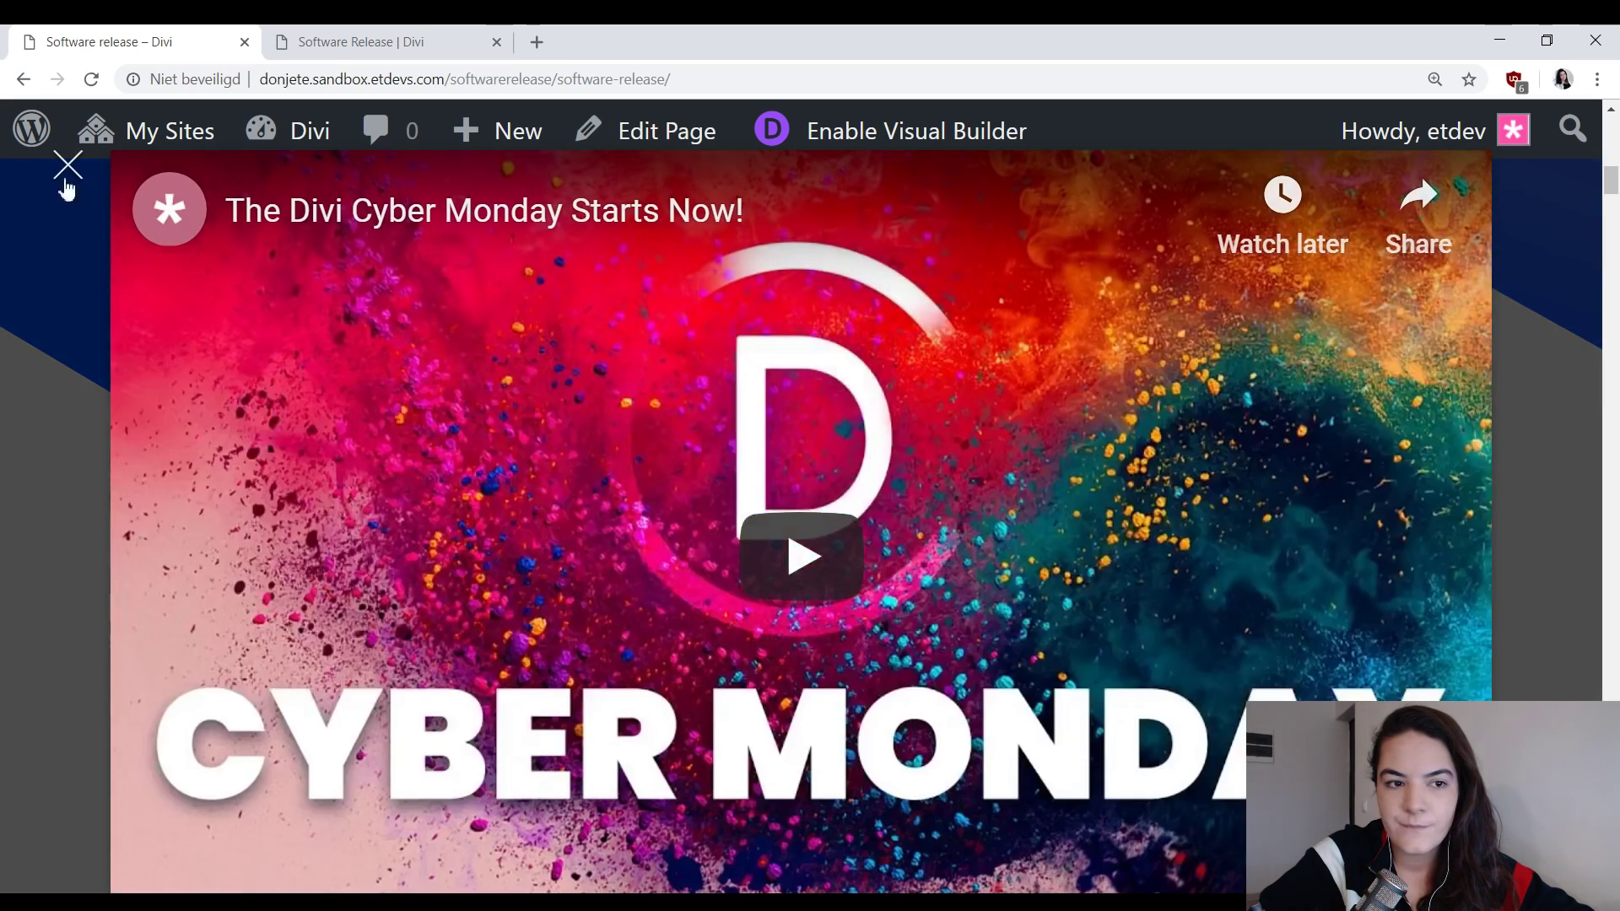
left_click(67, 168)
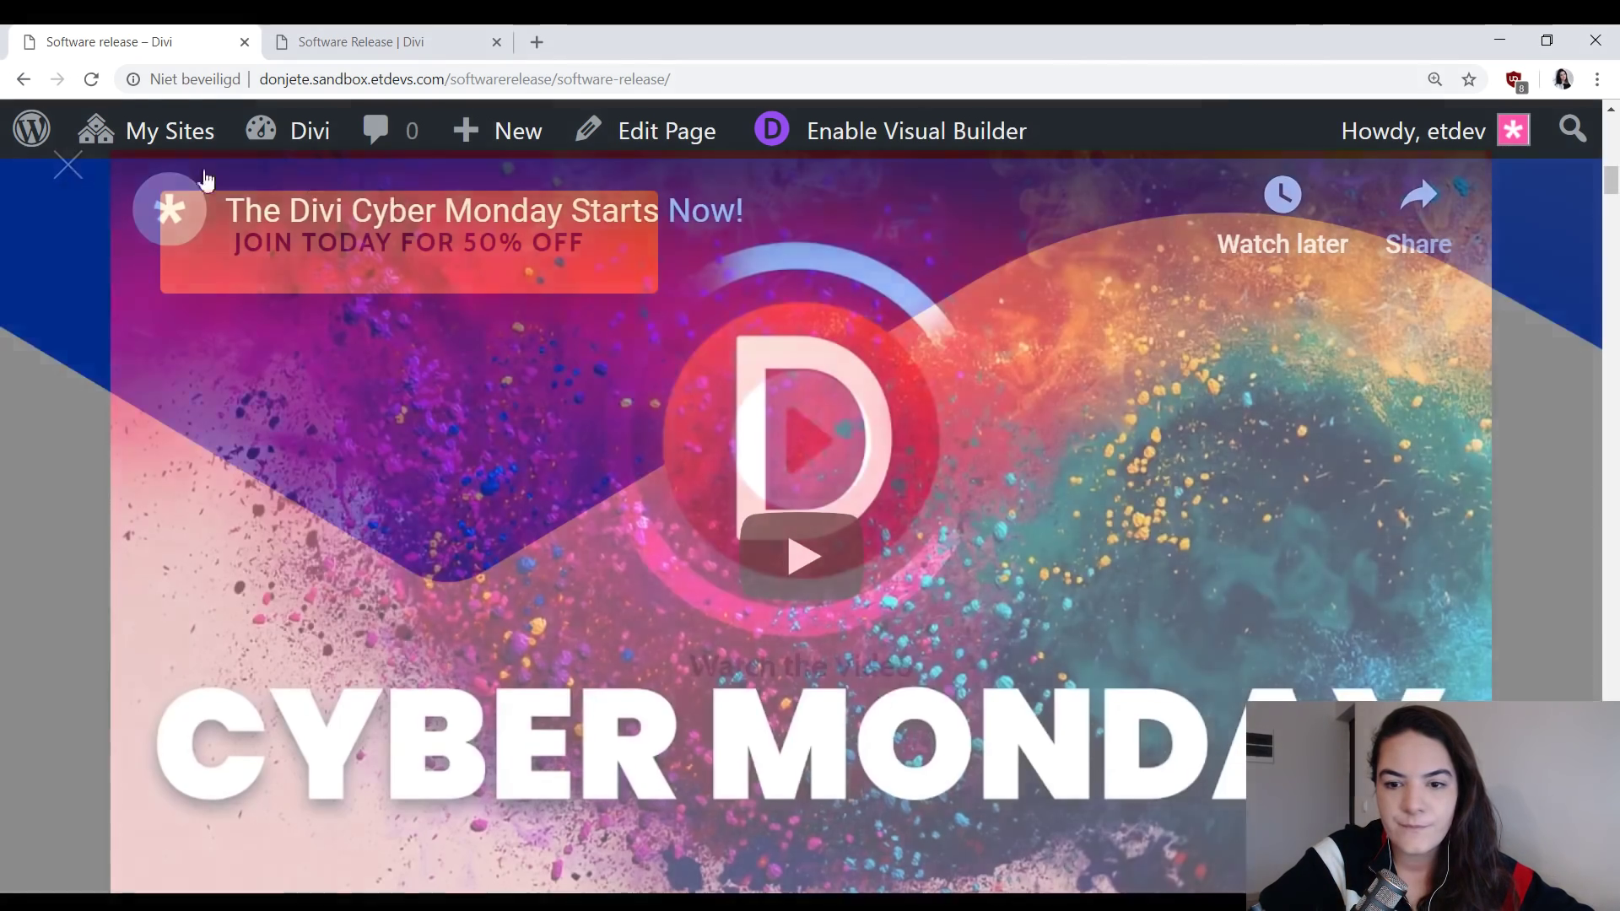
left_click(792, 672)
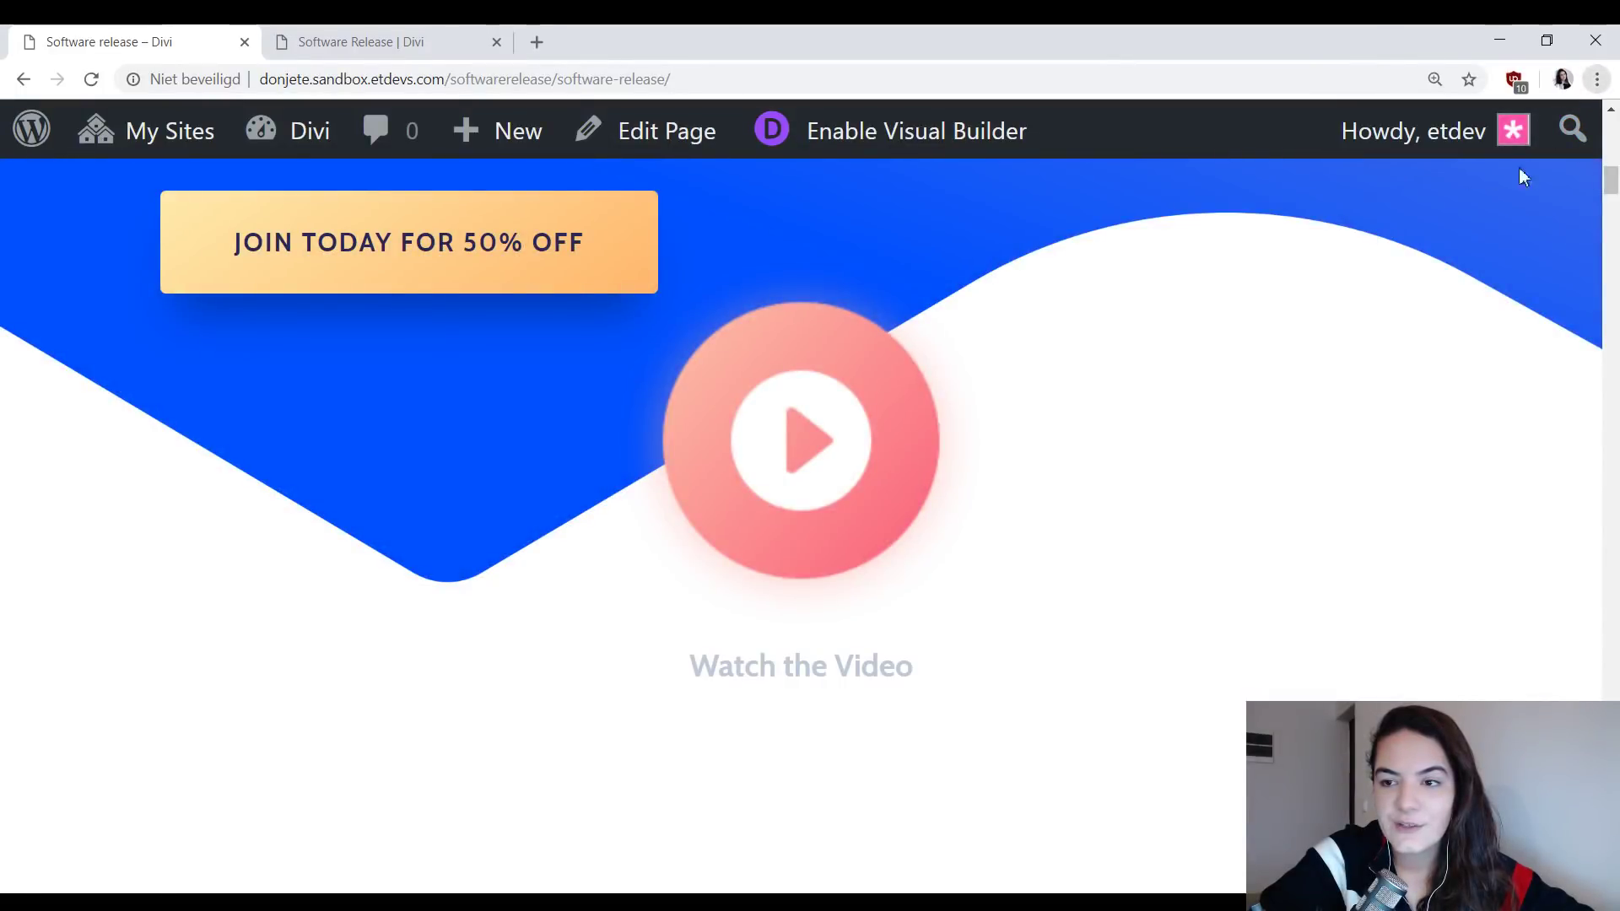
- Reduce the page zoom to bring back the two-column layout and review the header with its play icon
key("ctrl+minus")
key("ctrl+minus")
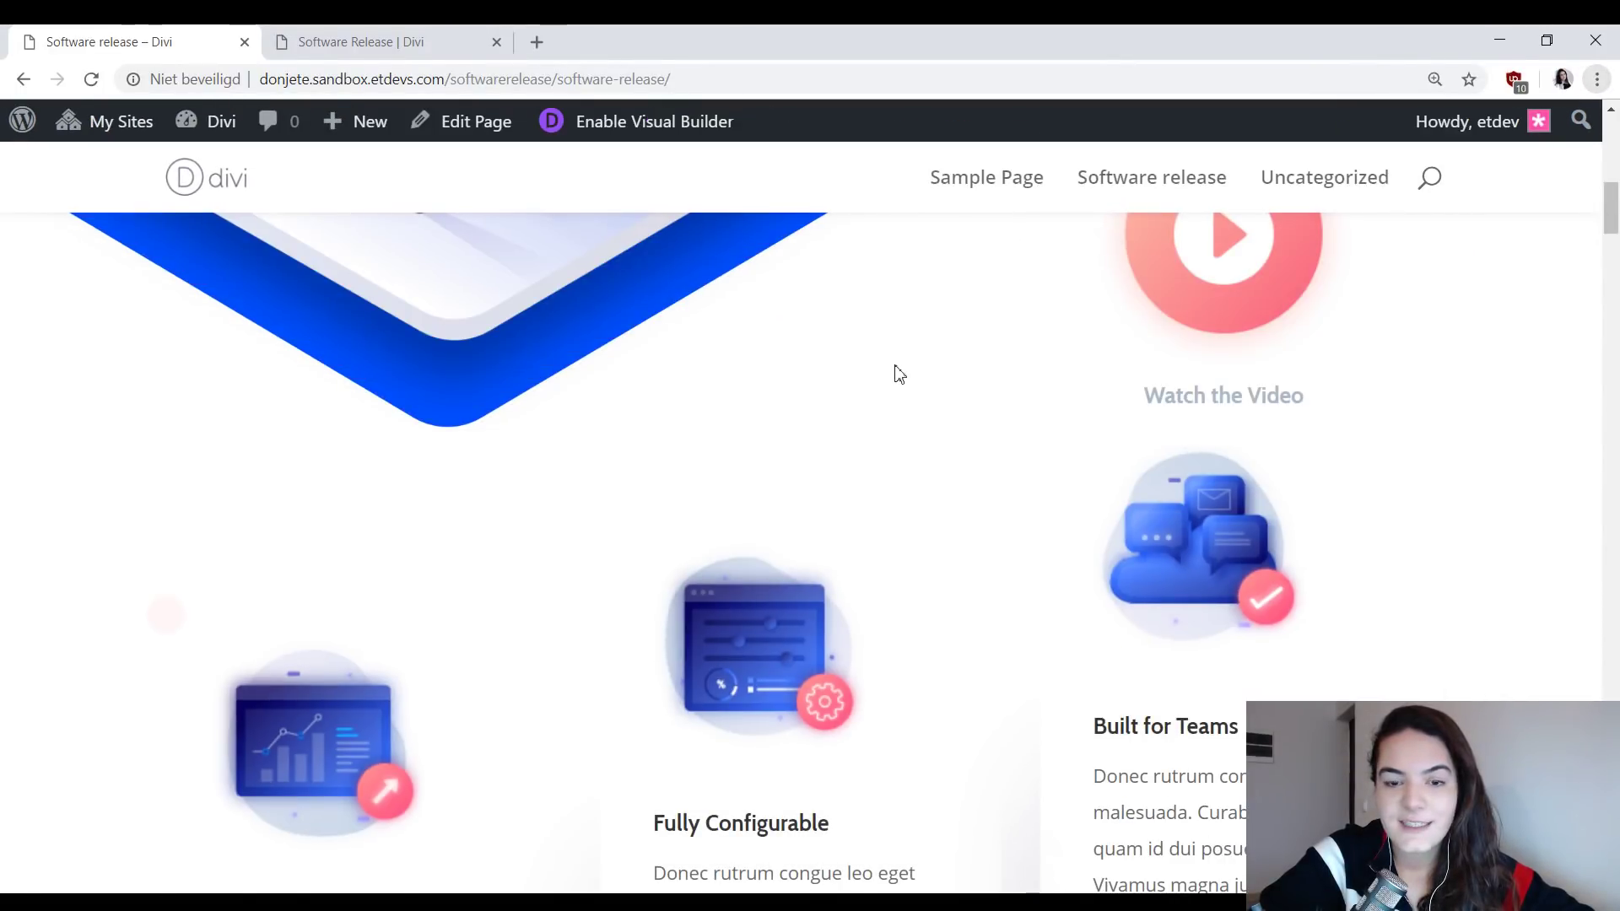
scroll(970, 427, "up", 10)
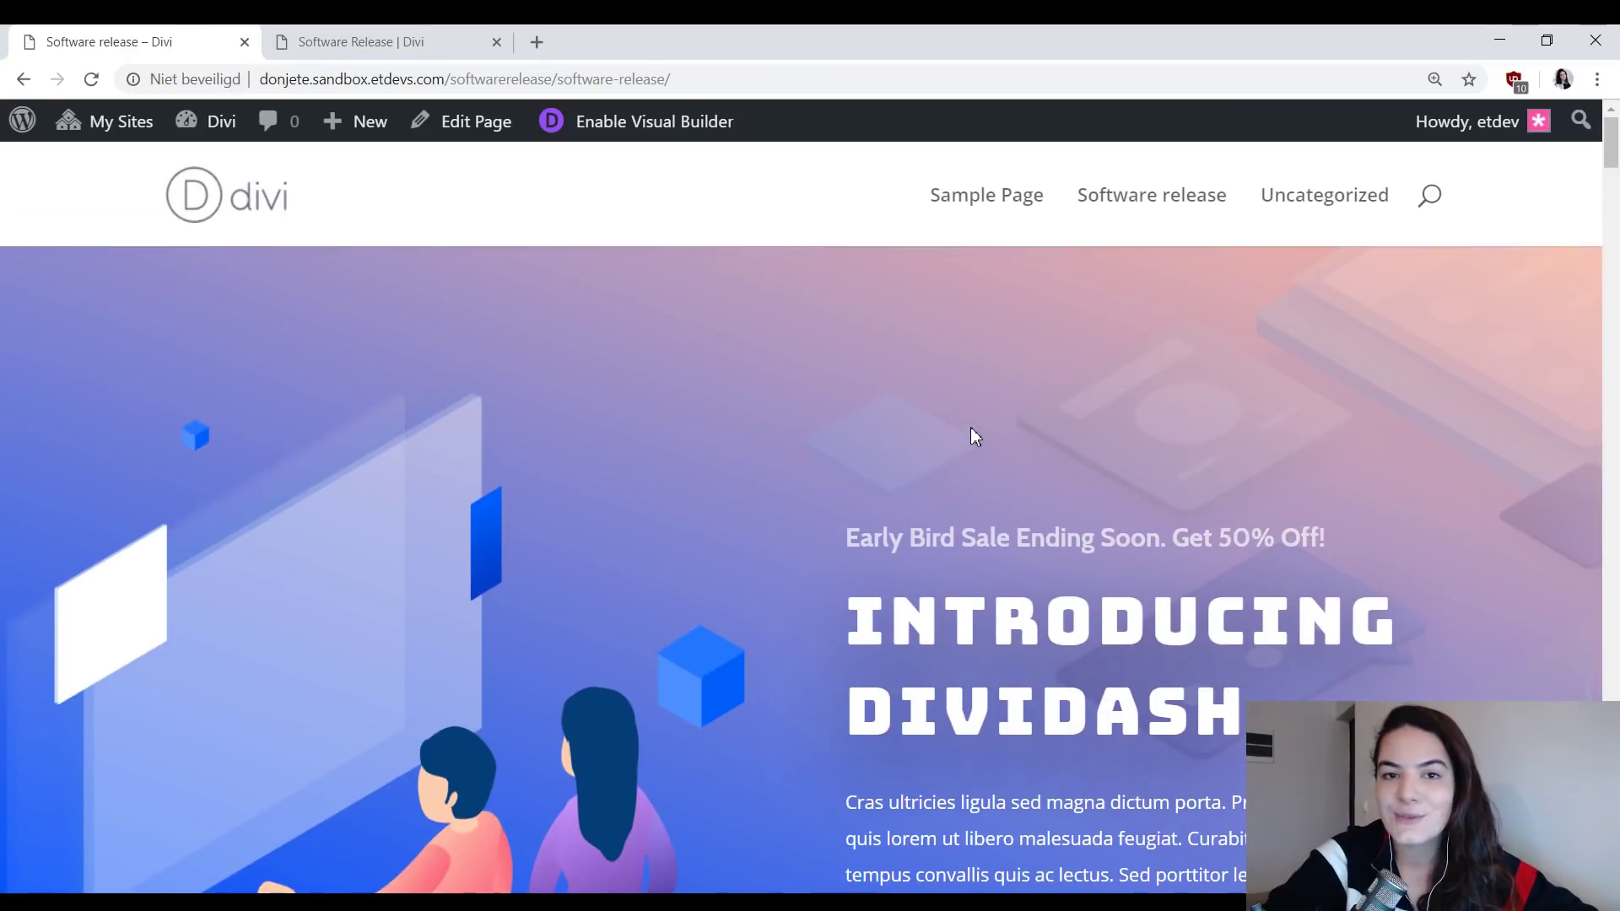
scroll(979, 441, "down", 5)
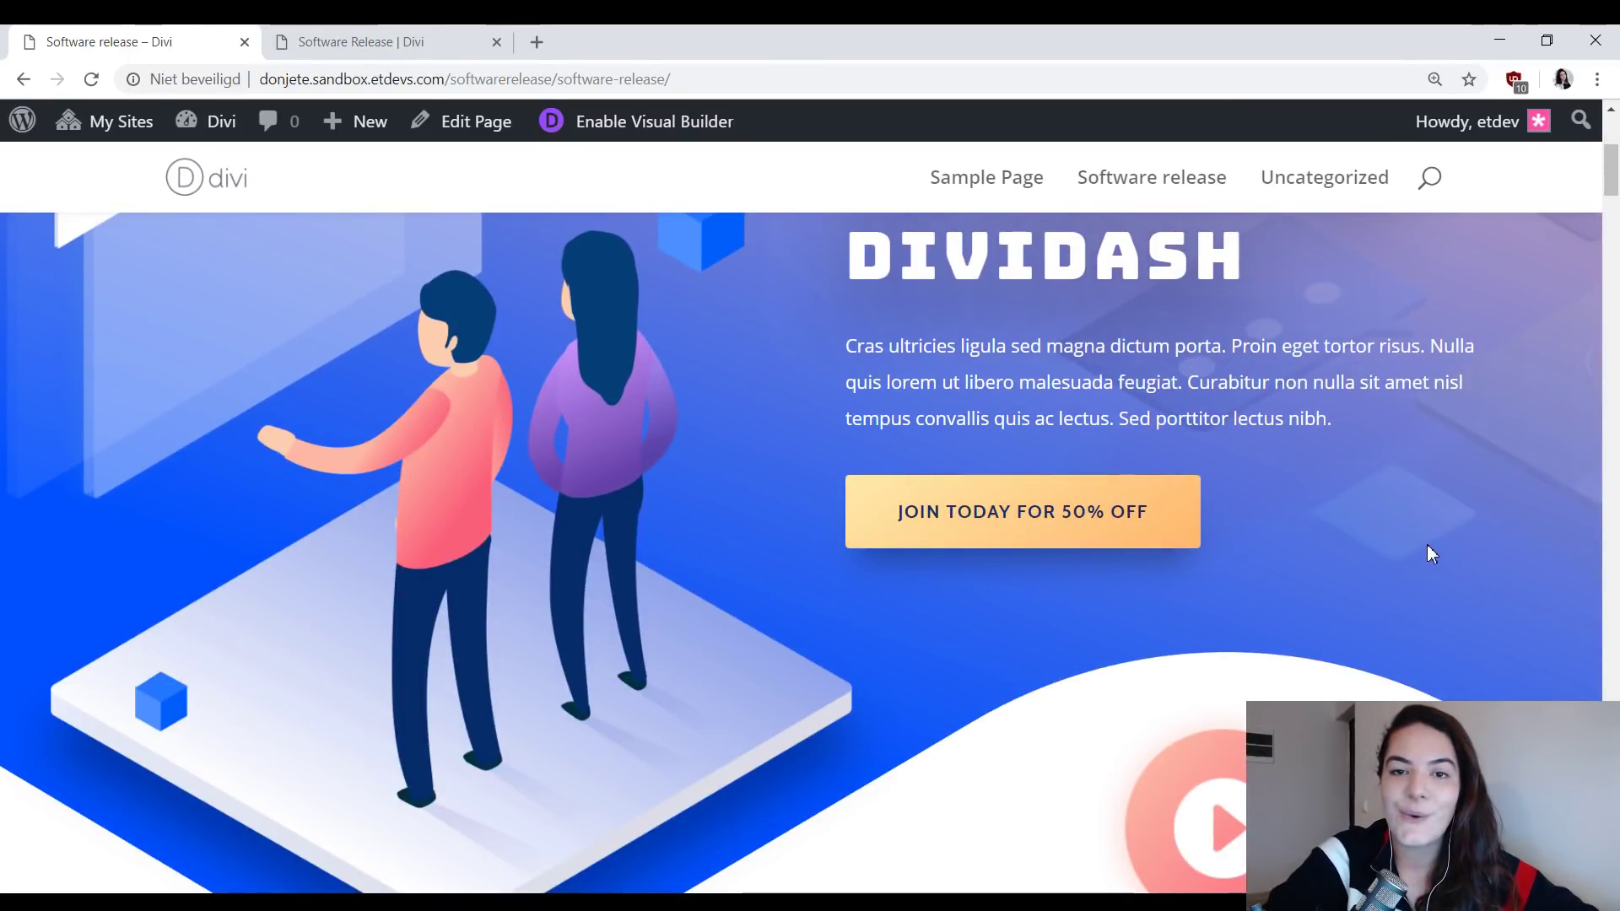
scroll(1334, 626, "down", 3)
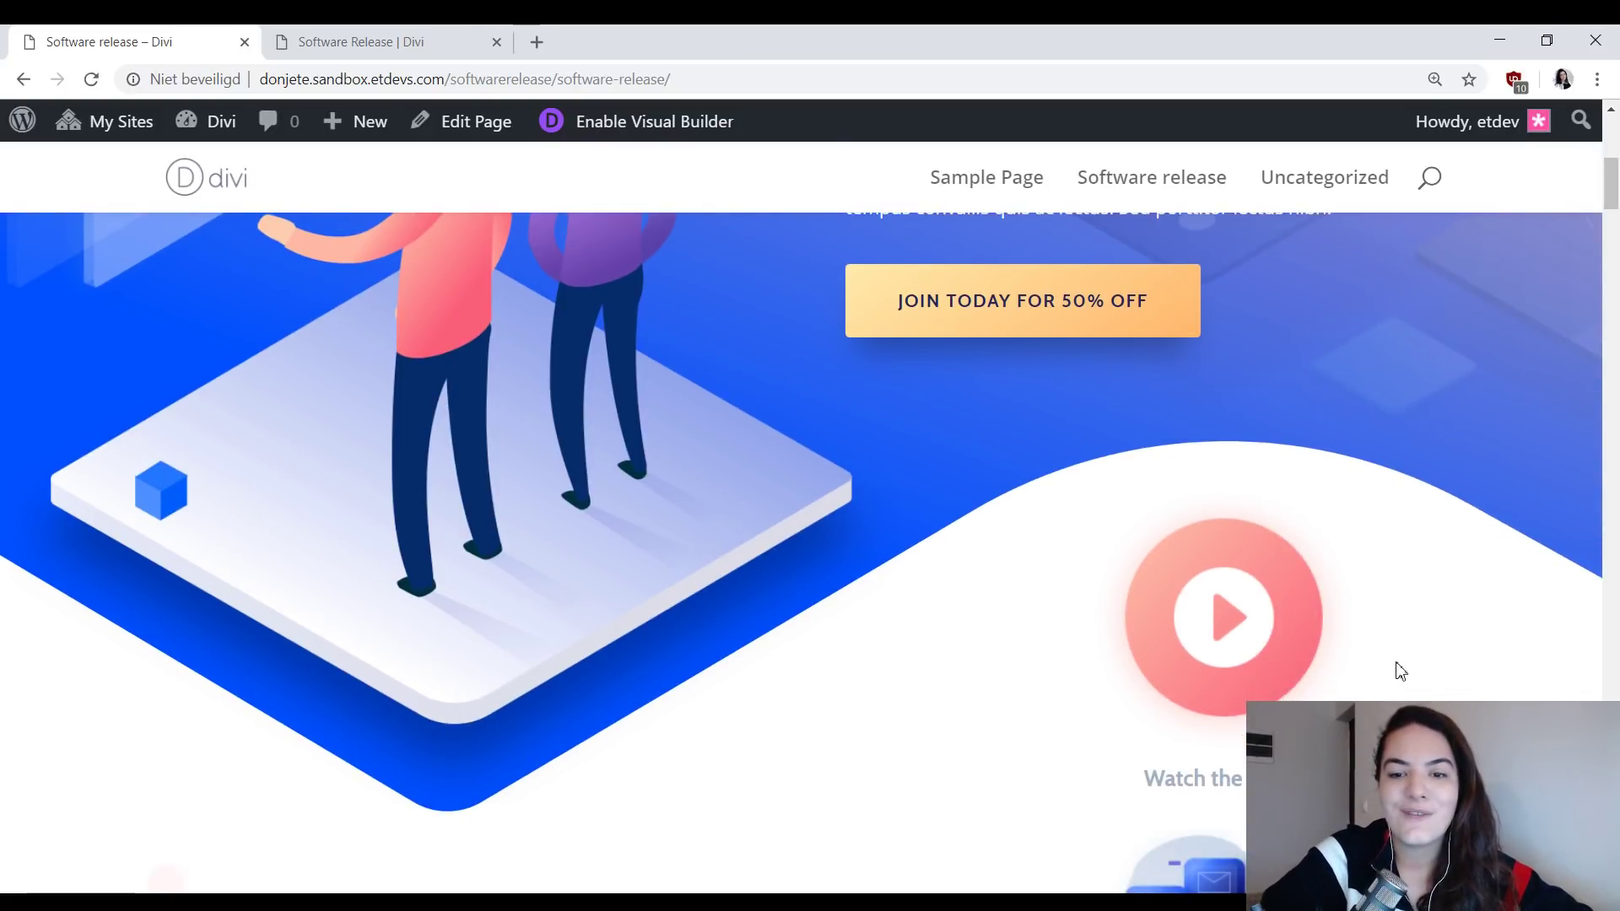
scroll(1023, 651, "up", 2)
scroll(1168, 459, "down", 2)
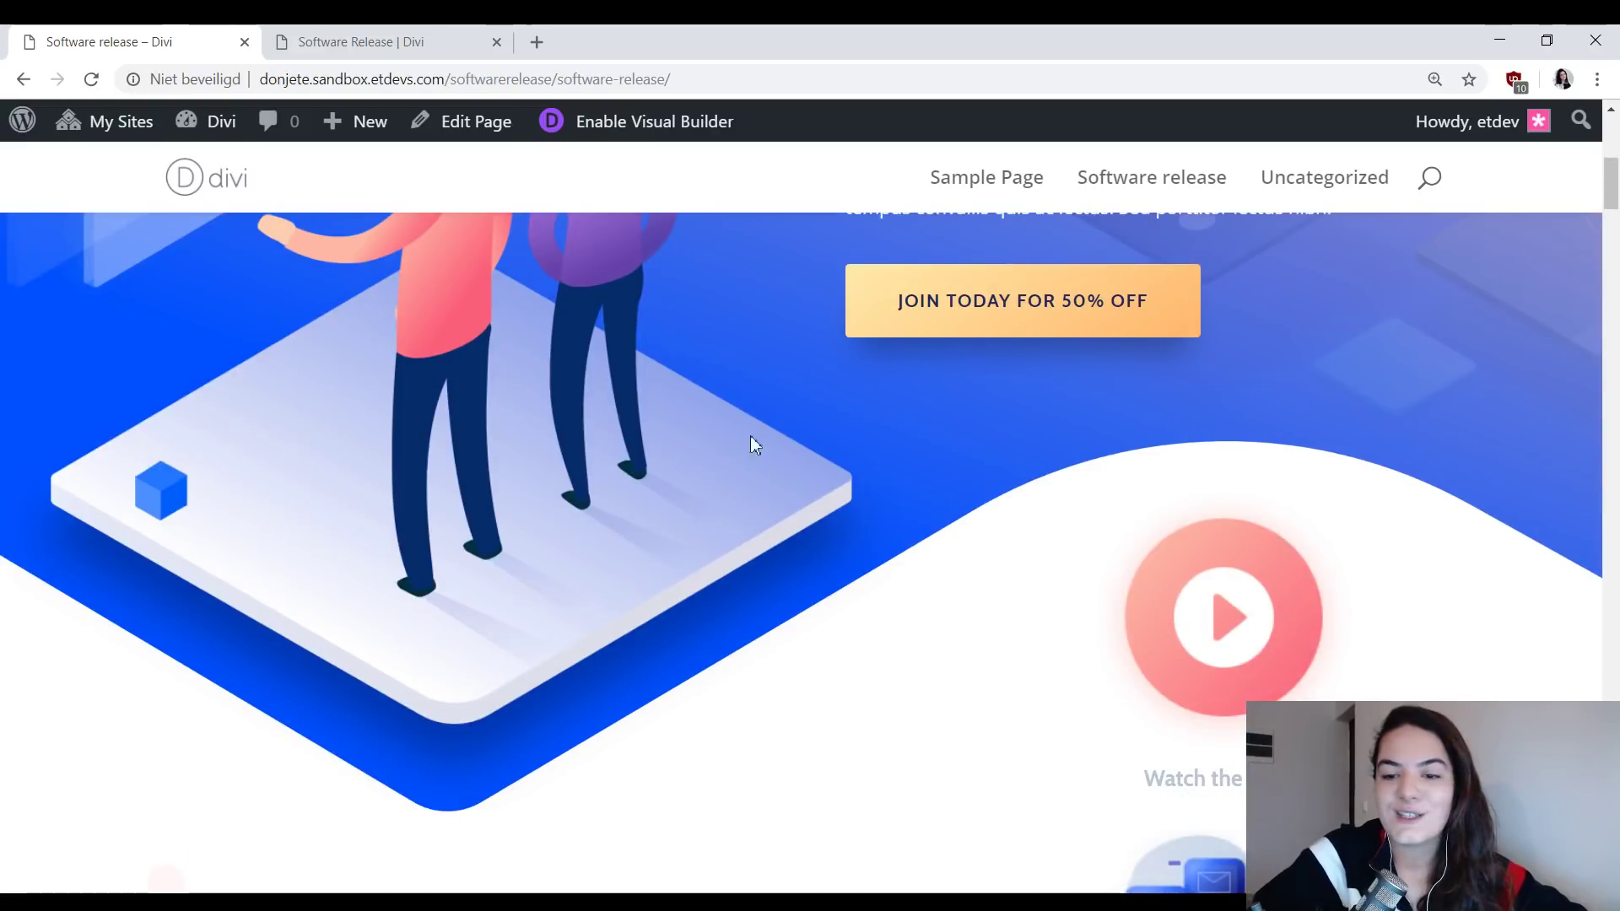